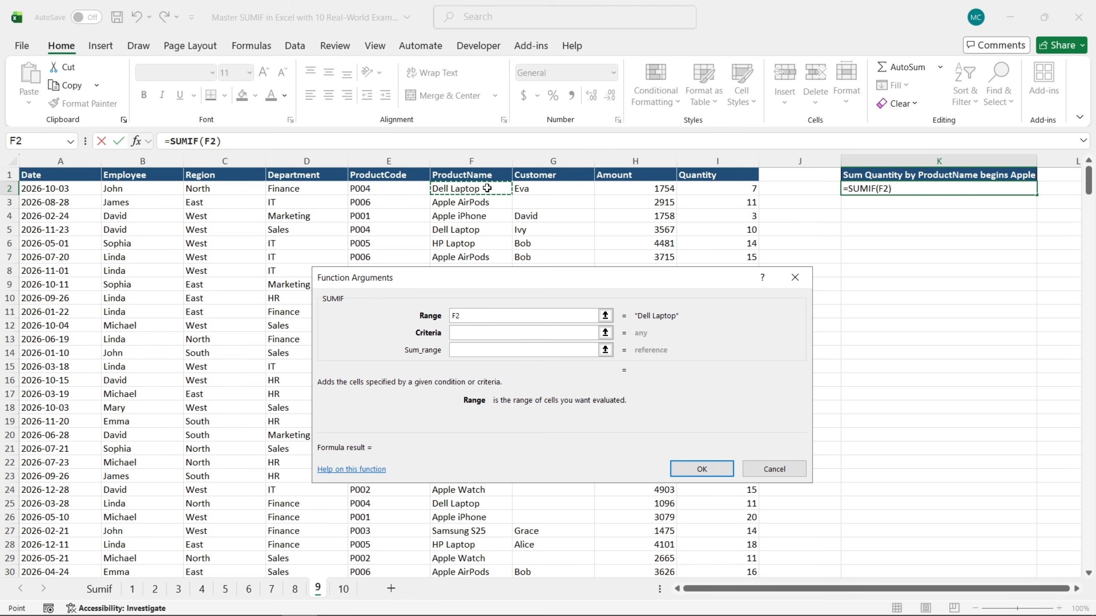
# Set the SUMIF range to the absolute ProductName cells $F$2:$F$401 and the criteria to "Apple*"
pyautogui.hotkey('ctrl', 'shift', 'Down')
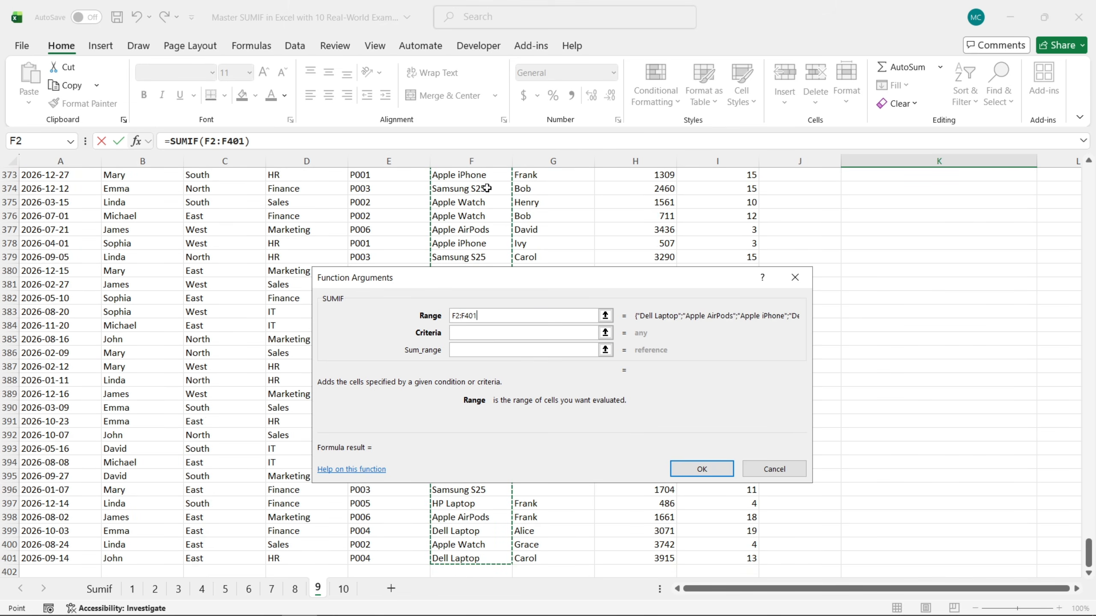
pyautogui.press('F4')
pyautogui.click(500, 332)
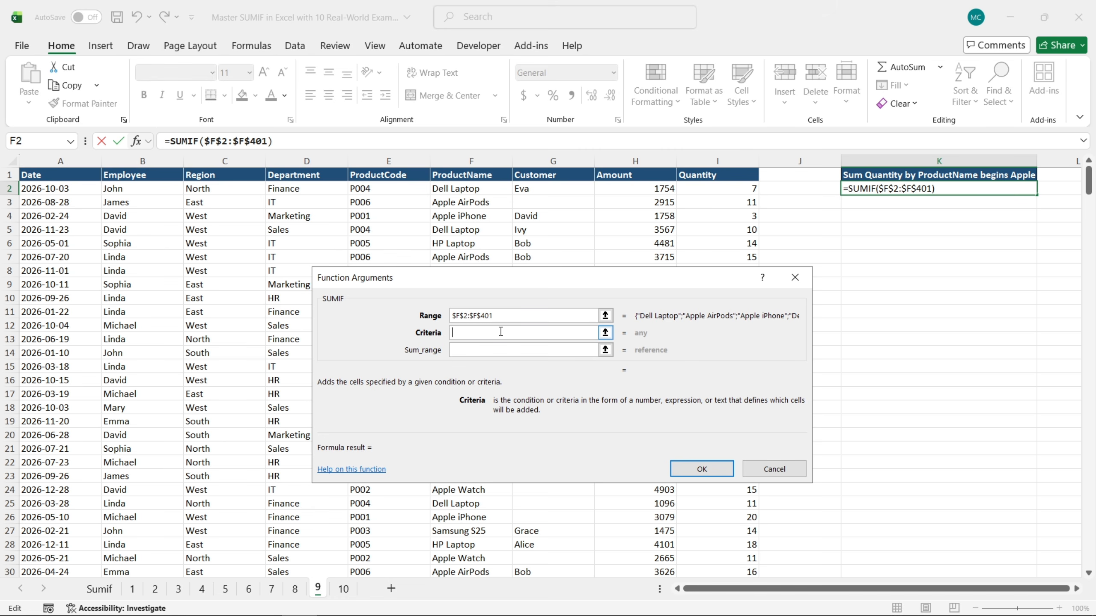
pyautogui.write('Apple')
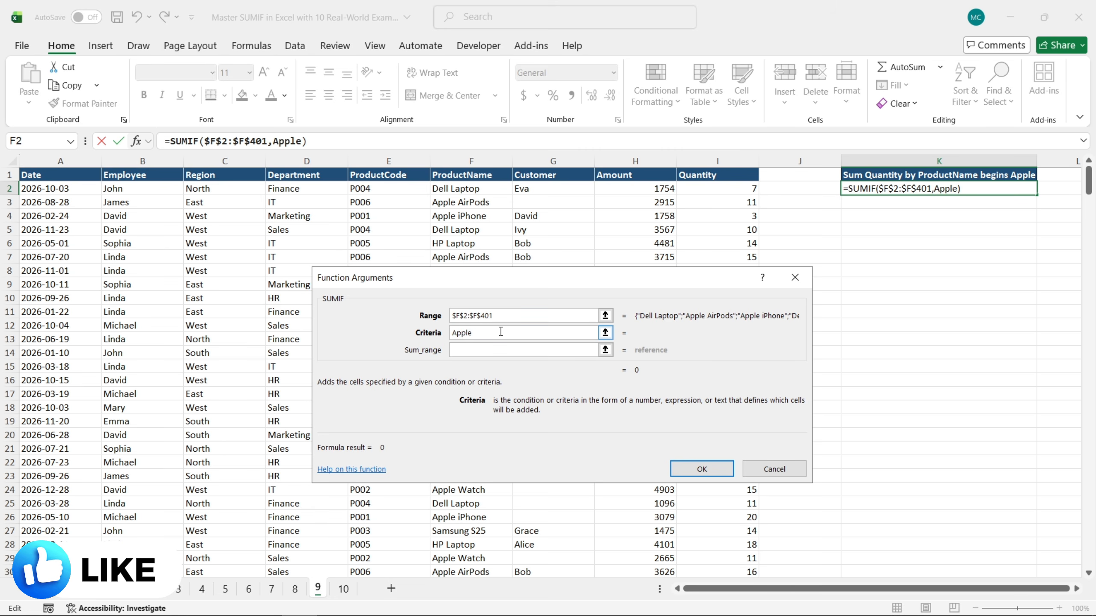
pyautogui.write('*')
pyautogui.click(453, 332)
pyautogui.write('"')
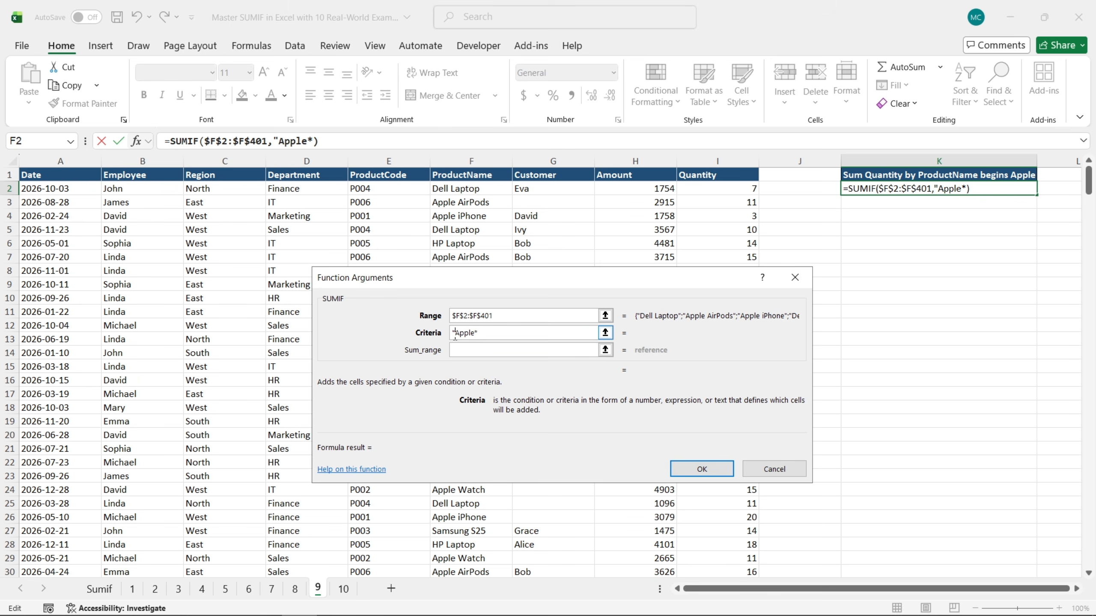
pyautogui.click(498, 333)
pyautogui.write('"')
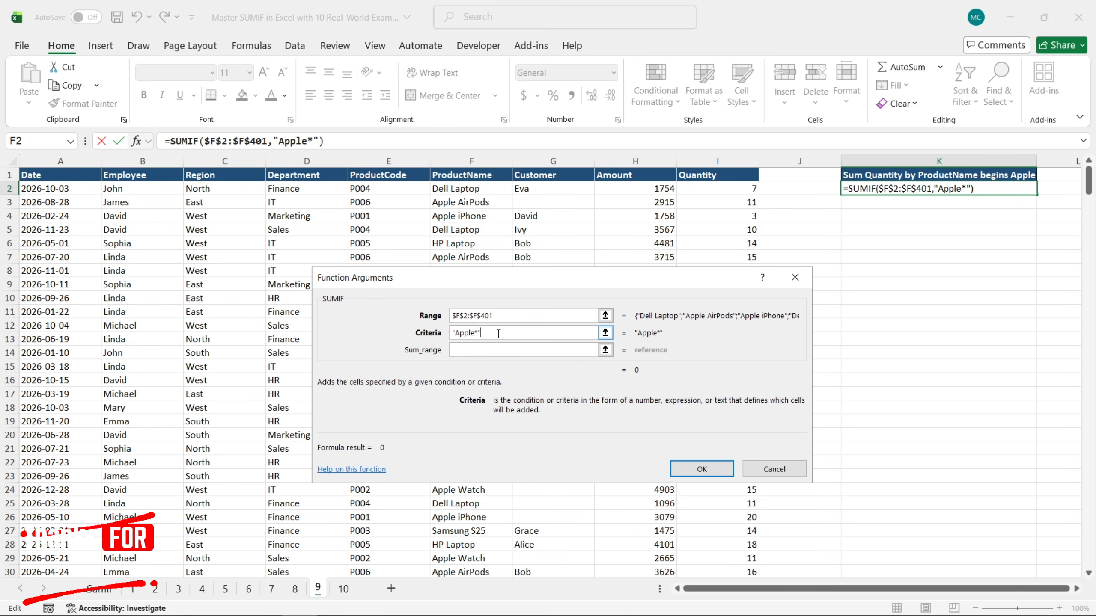
# Set the sum range to the absolute Quantity cells $I$2:$I$401 and confirm the SUMIF formula in K2
pyautogui.click(503, 349)
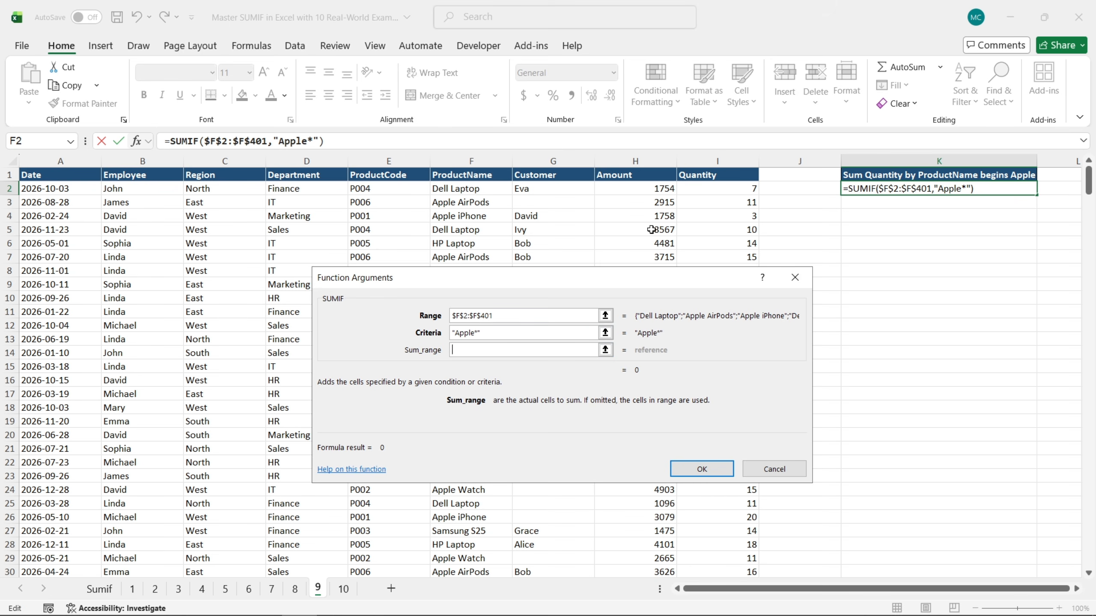
pyautogui.click(734, 190)
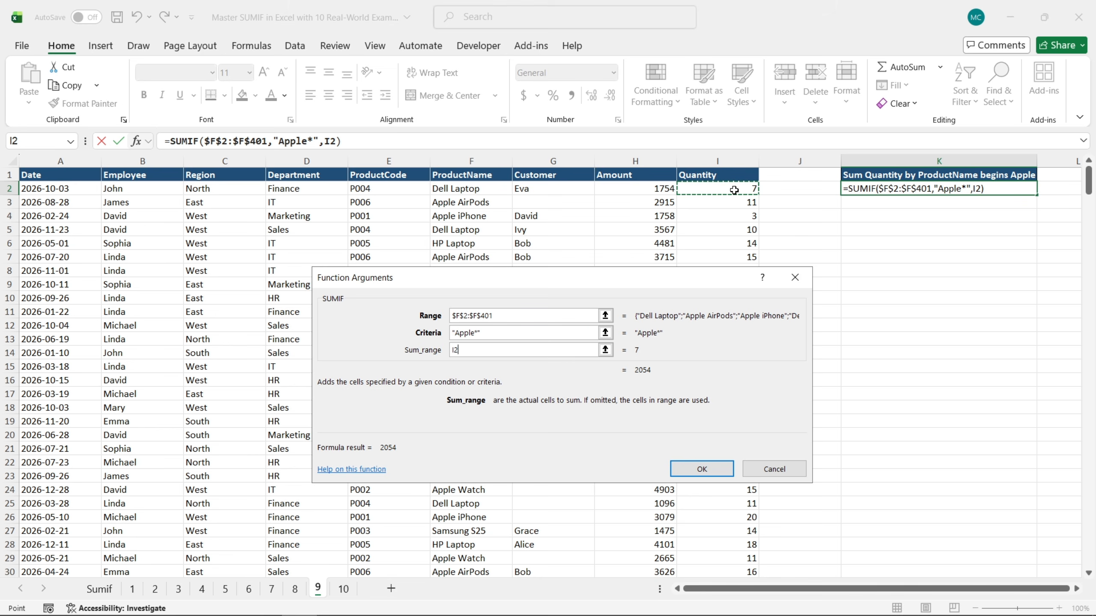
pyautogui.hotkey('ctrl', 'shift', 'Down')
pyautogui.press('F4')
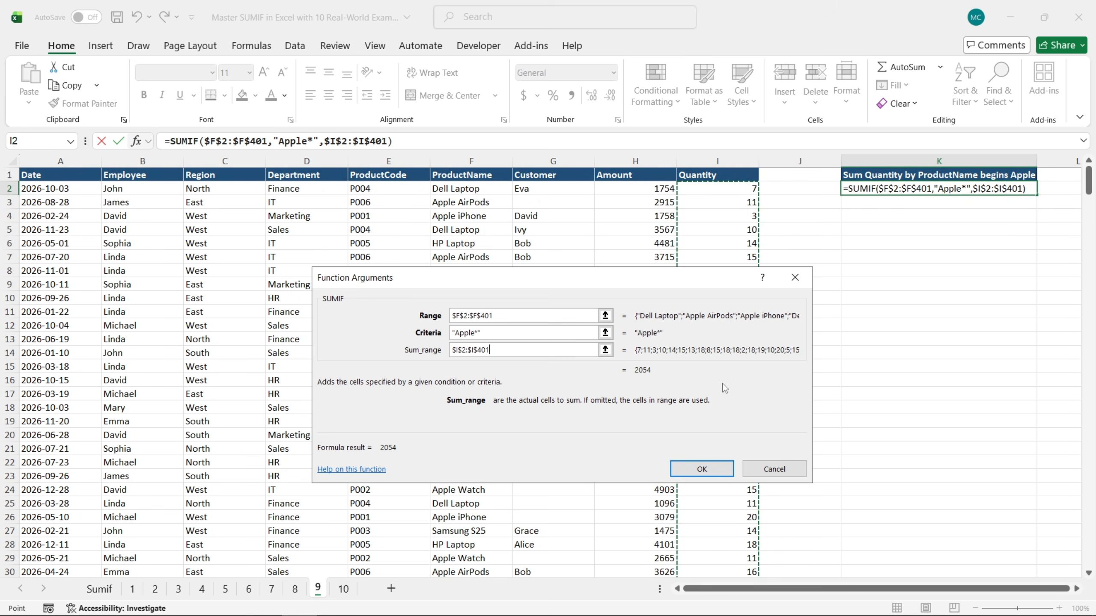
pyautogui.click(702, 470)
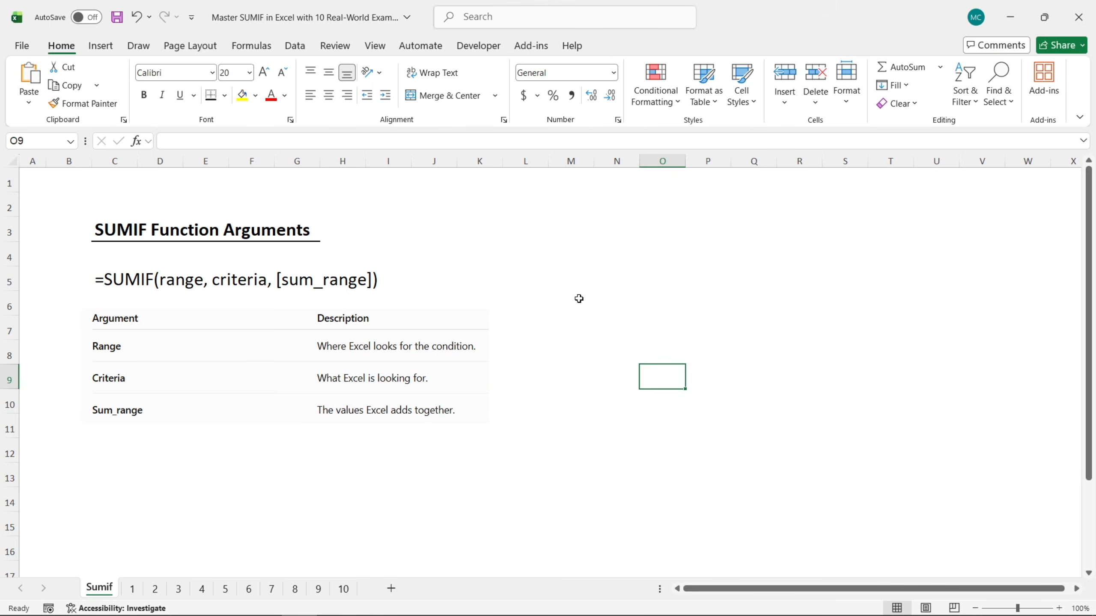
# Start a SUMIF formula in cell M3 of the Sumif sheet, view its function arguments and cancel it
pyautogui.click(555, 237)
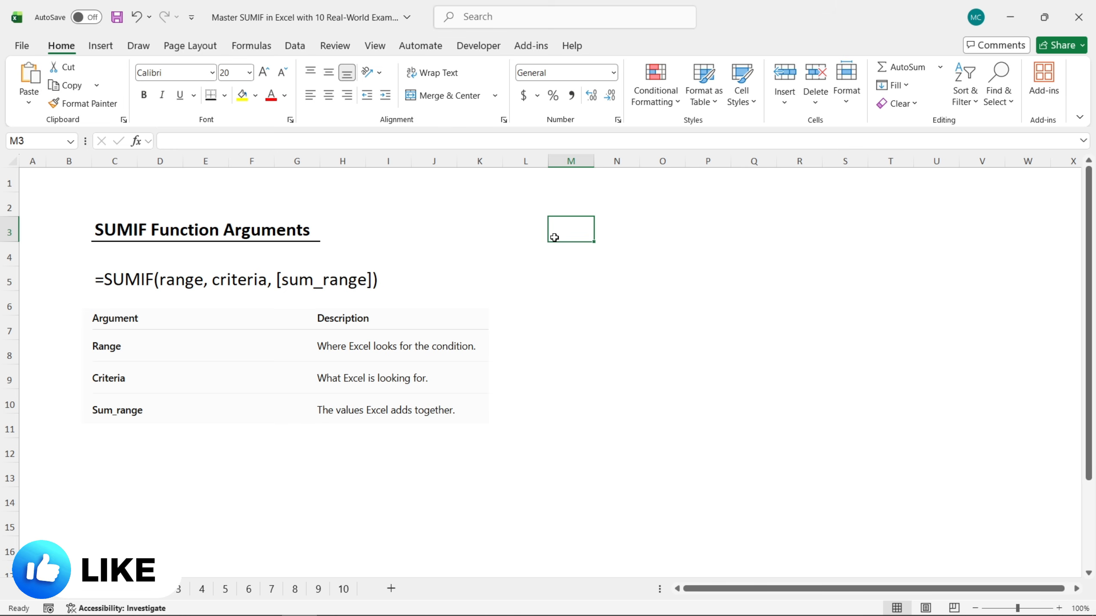
pyautogui.write('=')
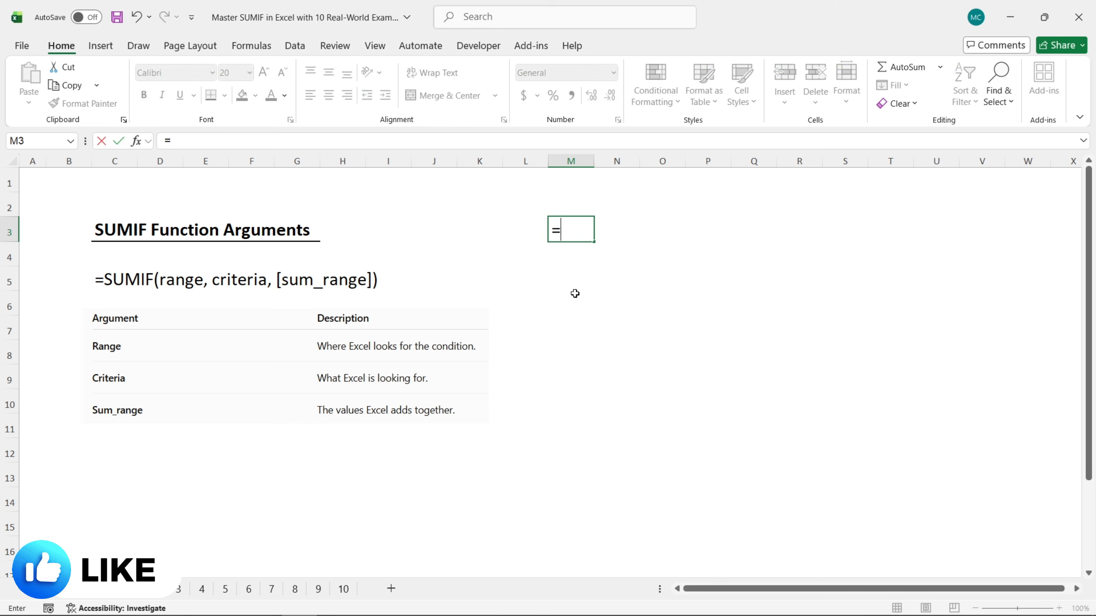
pyautogui.write('sum')
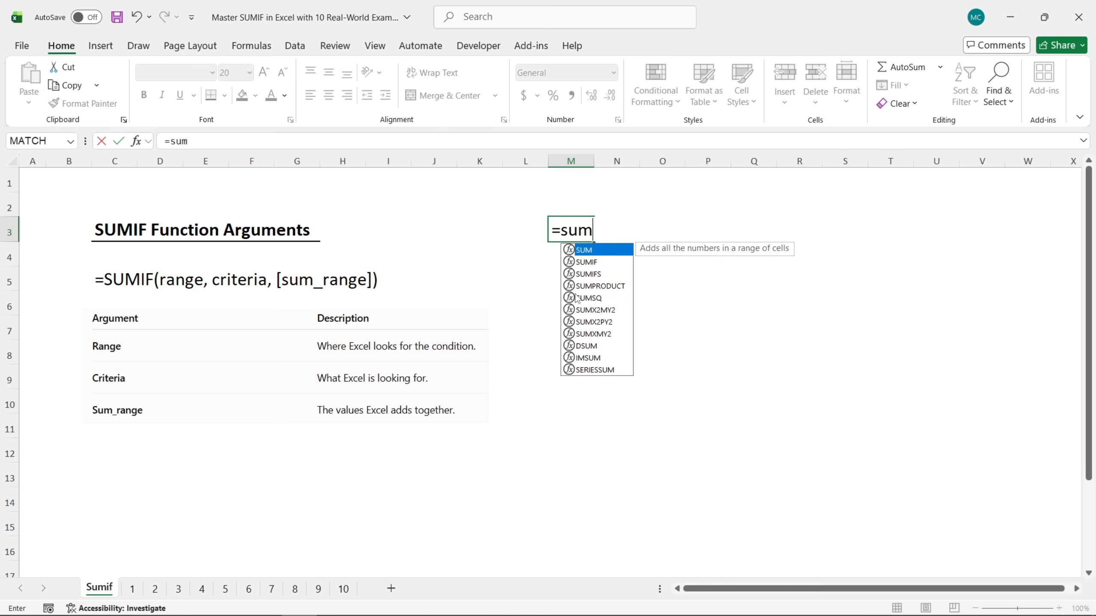
pyautogui.click(594, 267)
pyautogui.doubleClick(593, 267)
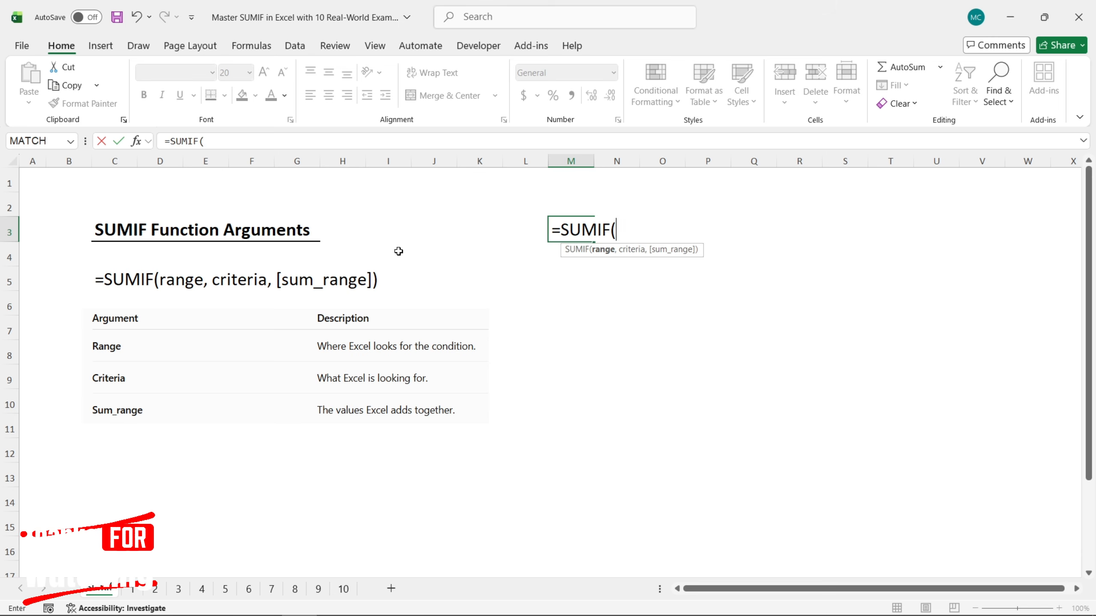
pyautogui.click(136, 141)
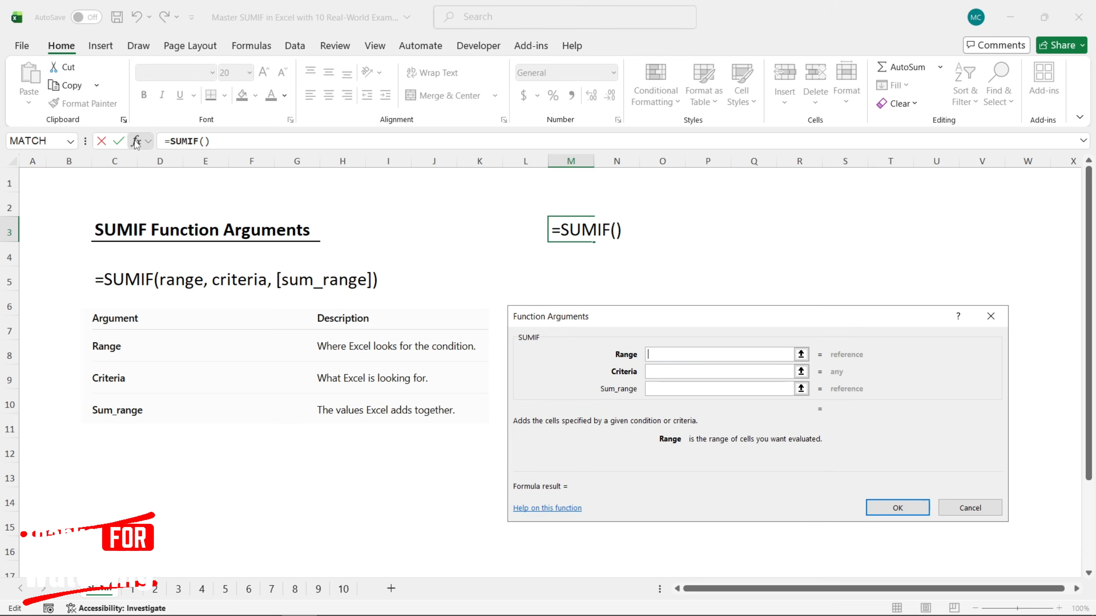
pyautogui.moveTo(631, 319); pyautogui.dragTo(630, 278)
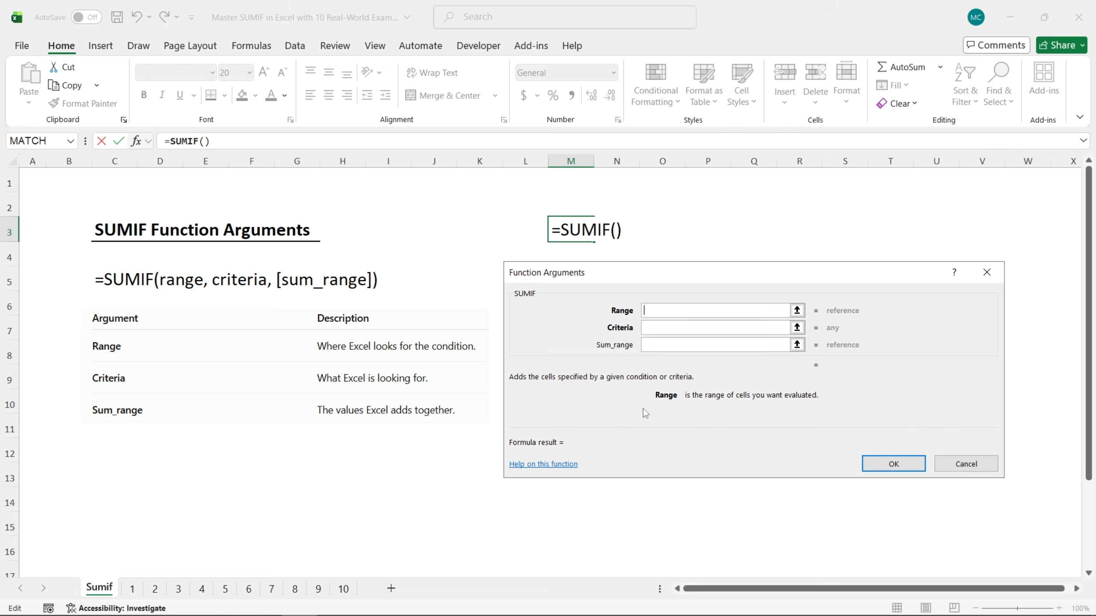
pyautogui.click(987, 272)
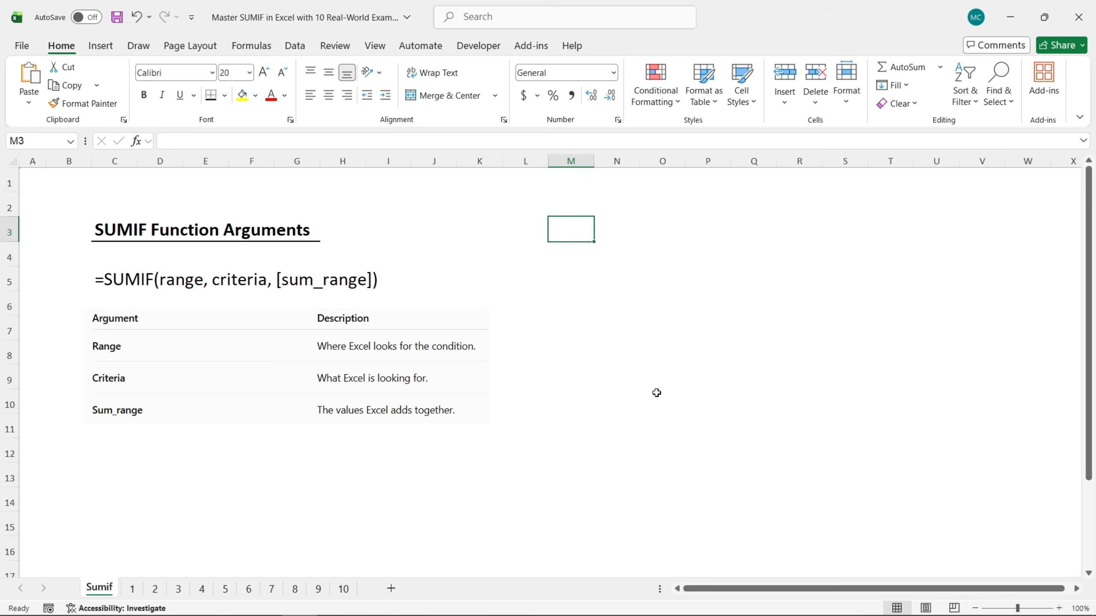
# Open sheet 1 and examine its Employee and Amount columns and the Sum by Employee summary table
pyautogui.click(133, 591)
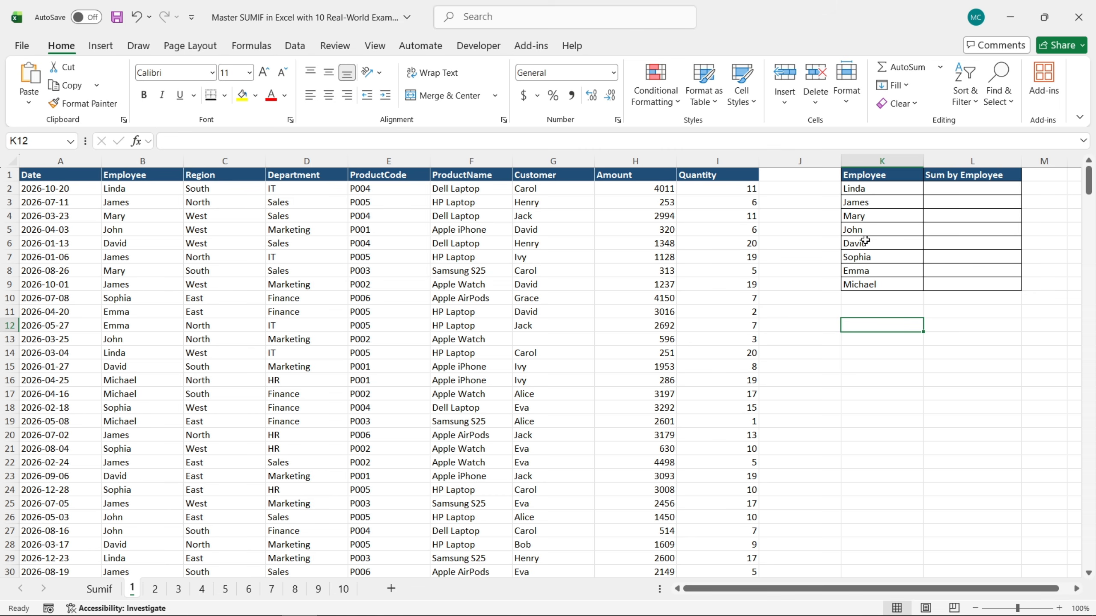
pyautogui.moveTo(862, 178); pyautogui.dragTo(962, 283)
pyautogui.click(882, 329)
pyautogui.click(146, 157)
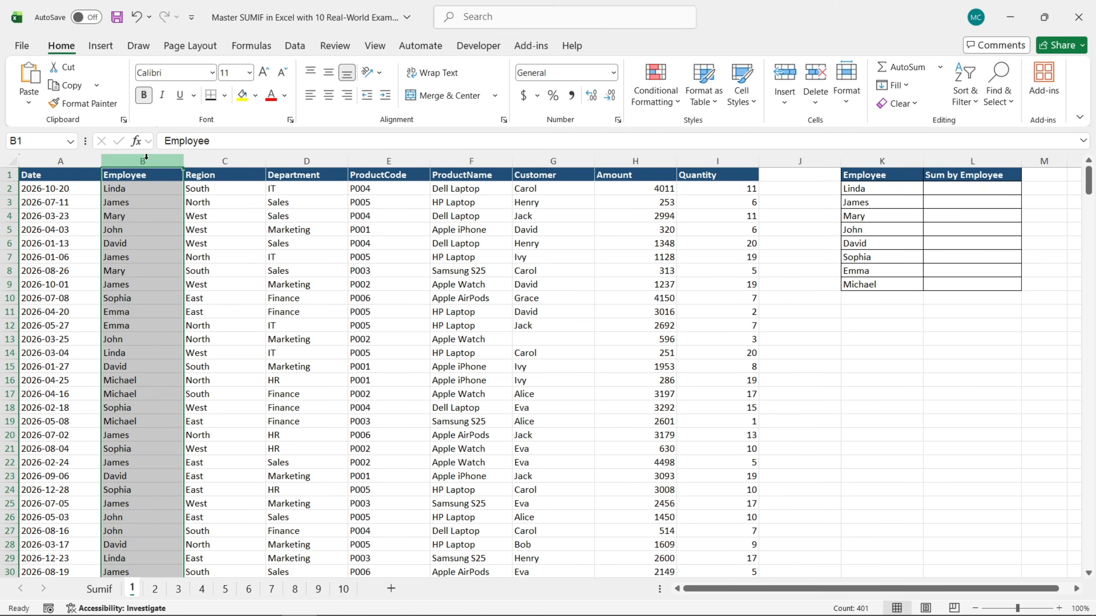
pyautogui.click(627, 160)
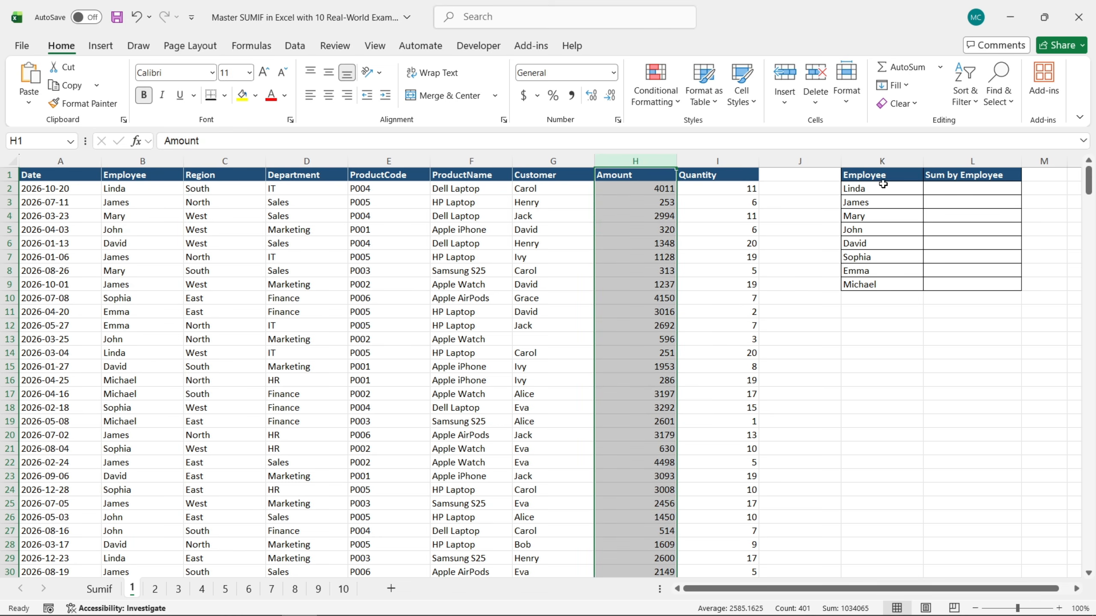
pyautogui.click(886, 161)
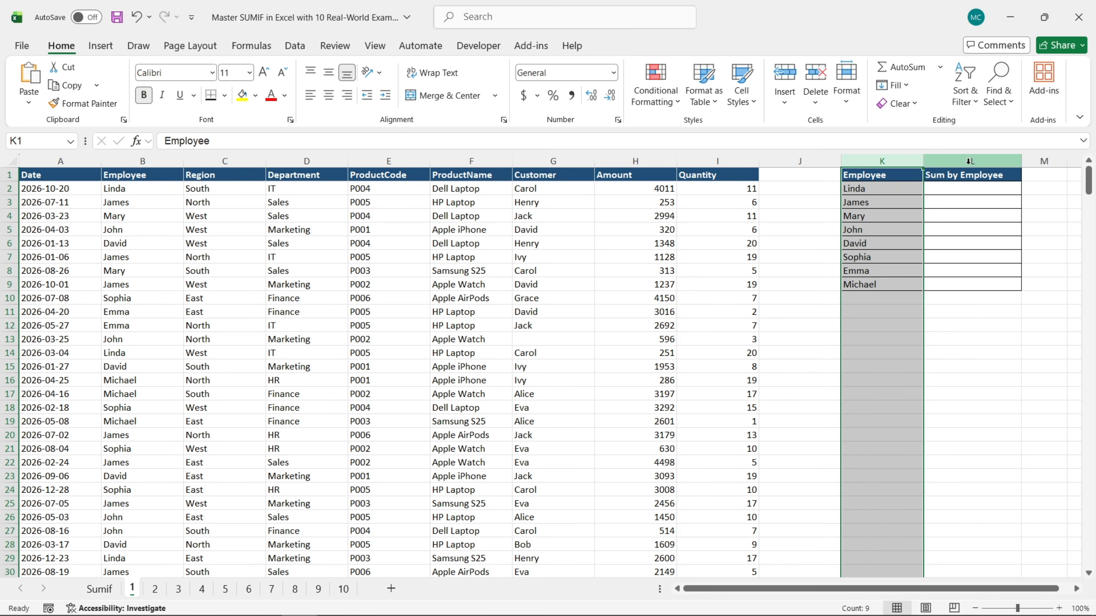
pyautogui.click(972, 161)
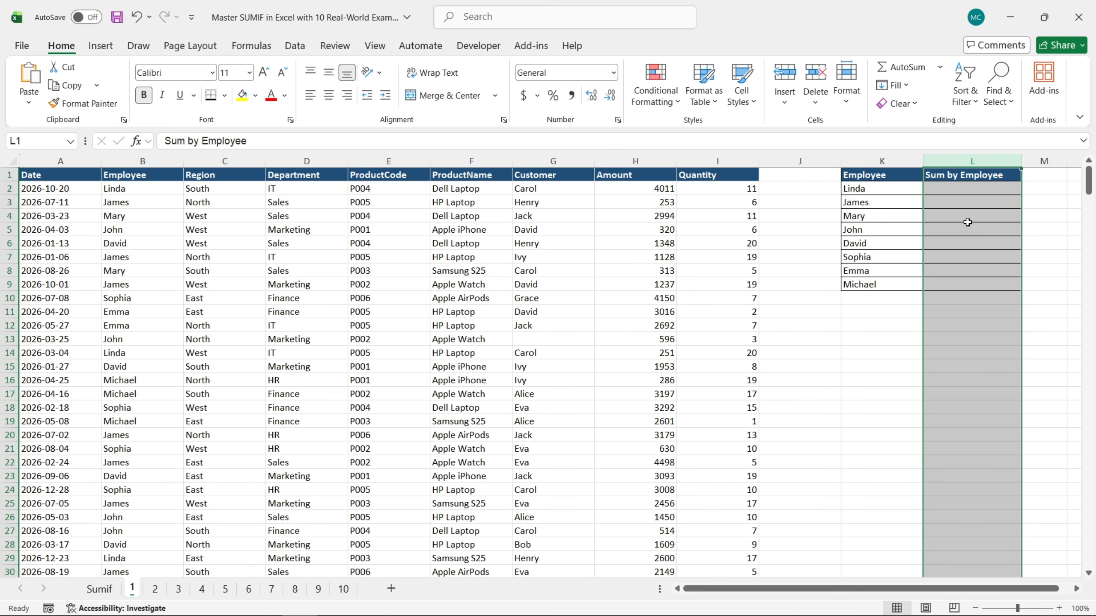
# Start a SUMIF formula in L2 and open its function arguments, keeping the summary table uncovered
pyautogui.click(959, 189)
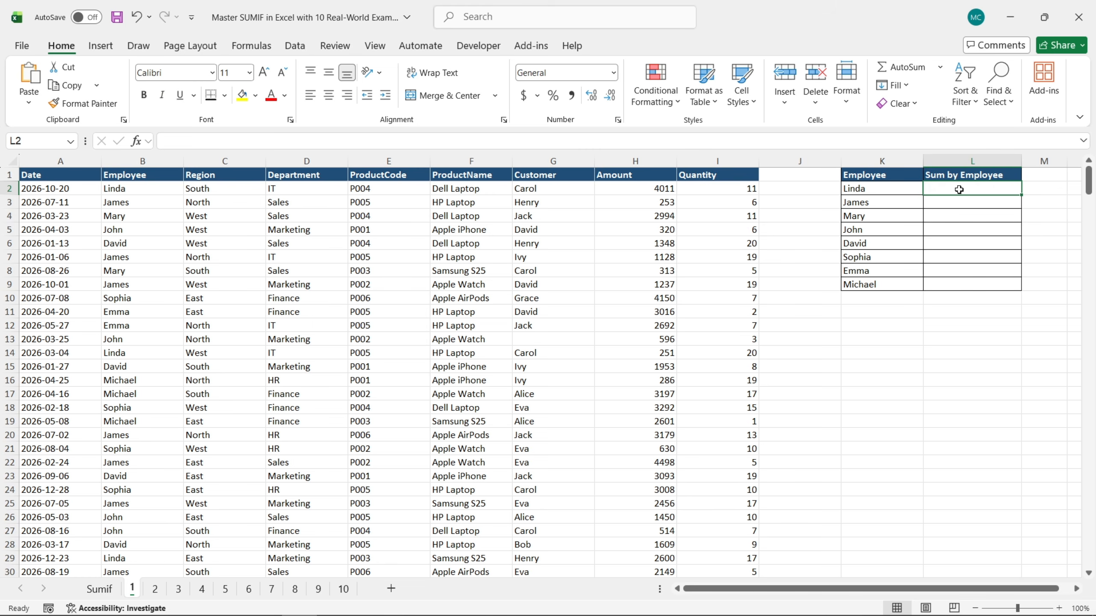
pyautogui.write('=')
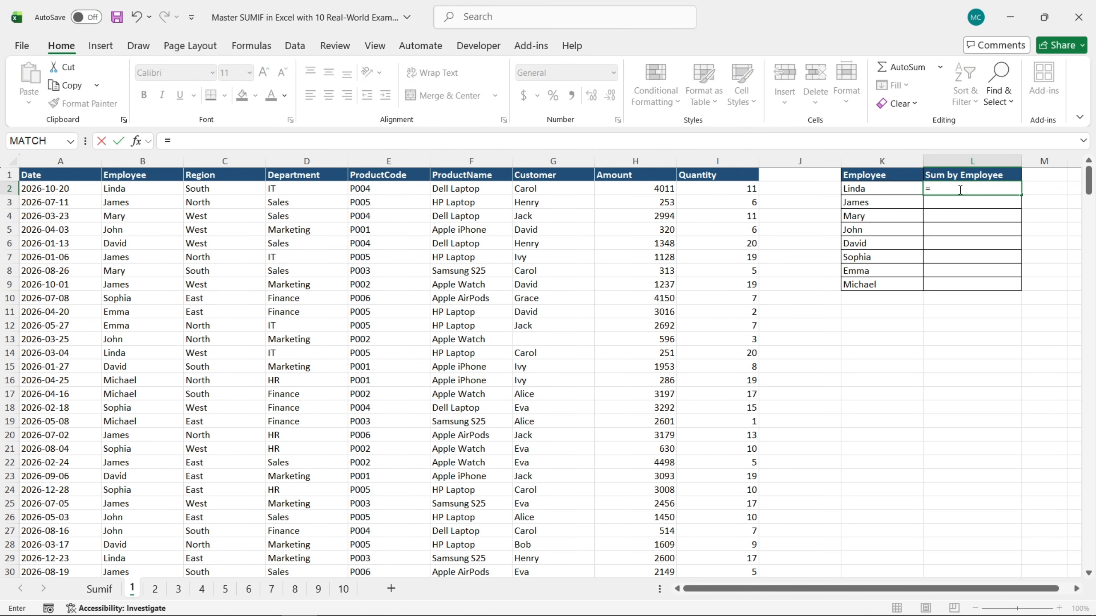
pyautogui.write('sum')
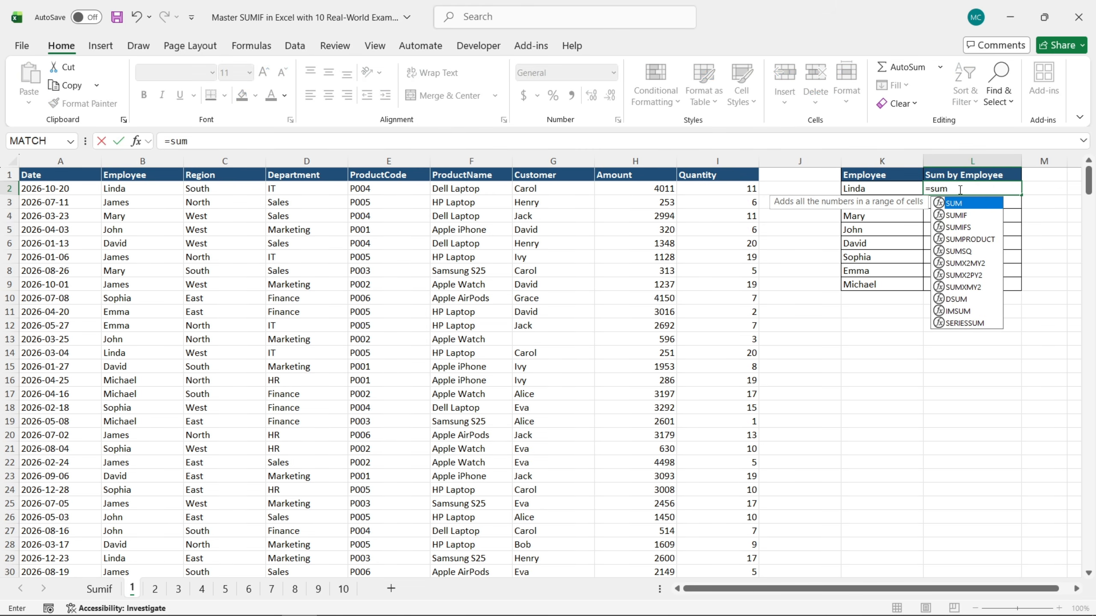
pyautogui.doubleClick(958, 215)
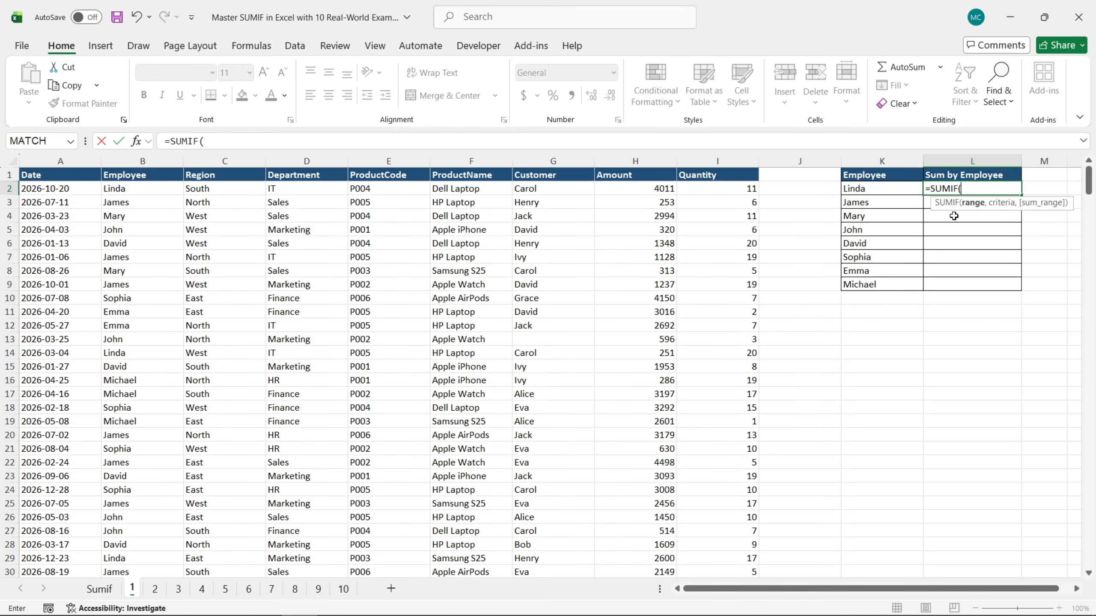
pyautogui.click(136, 142)
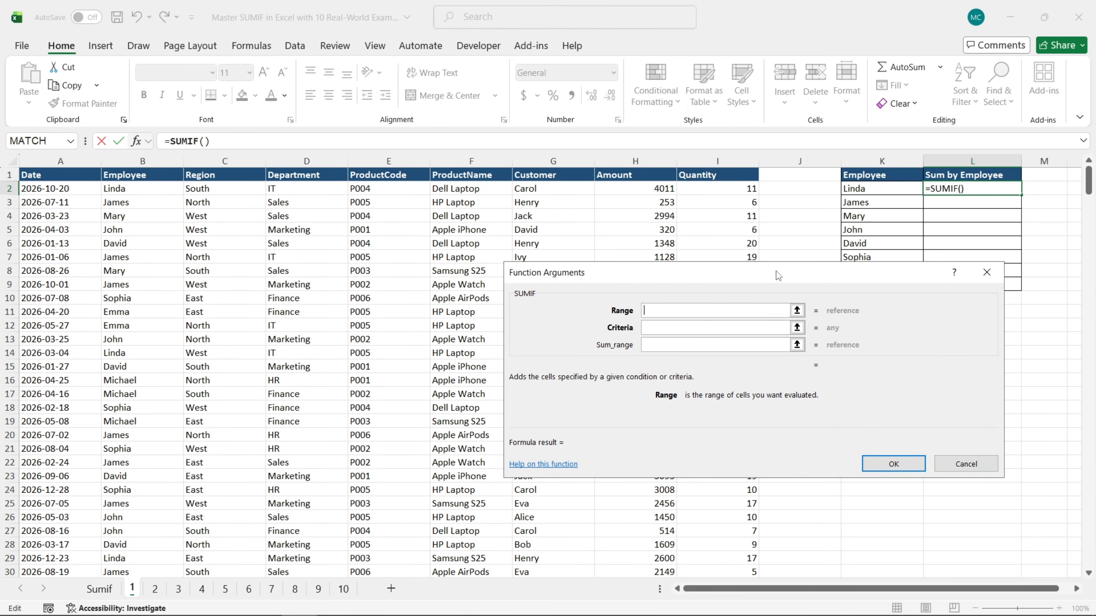
pyautogui.moveTo(778, 273); pyautogui.dragTo(586, 277)
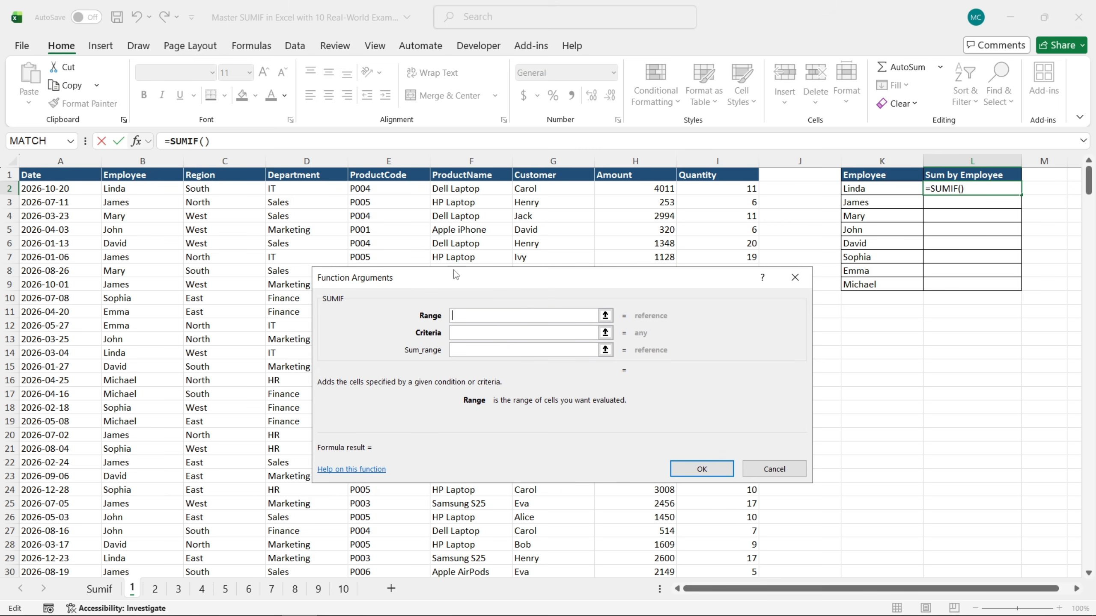
# Set the SUMIF range to the absolute Employee cells $B$2:$B$401 and the criteria to cell K2
pyautogui.click(149, 189)
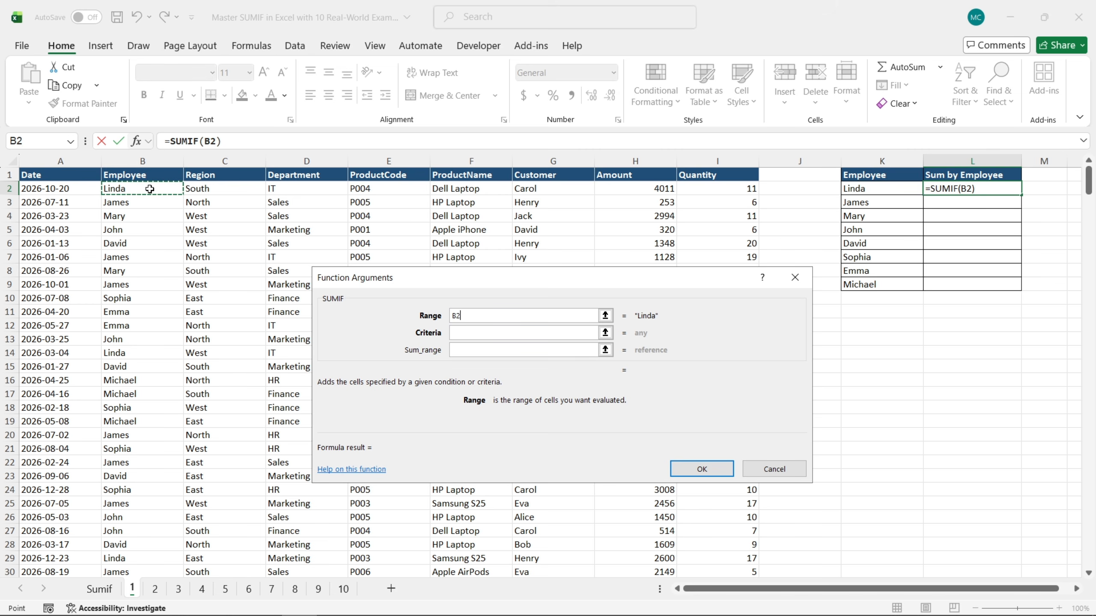
pyautogui.hotkey('ctrl', 'shift', 'Down')
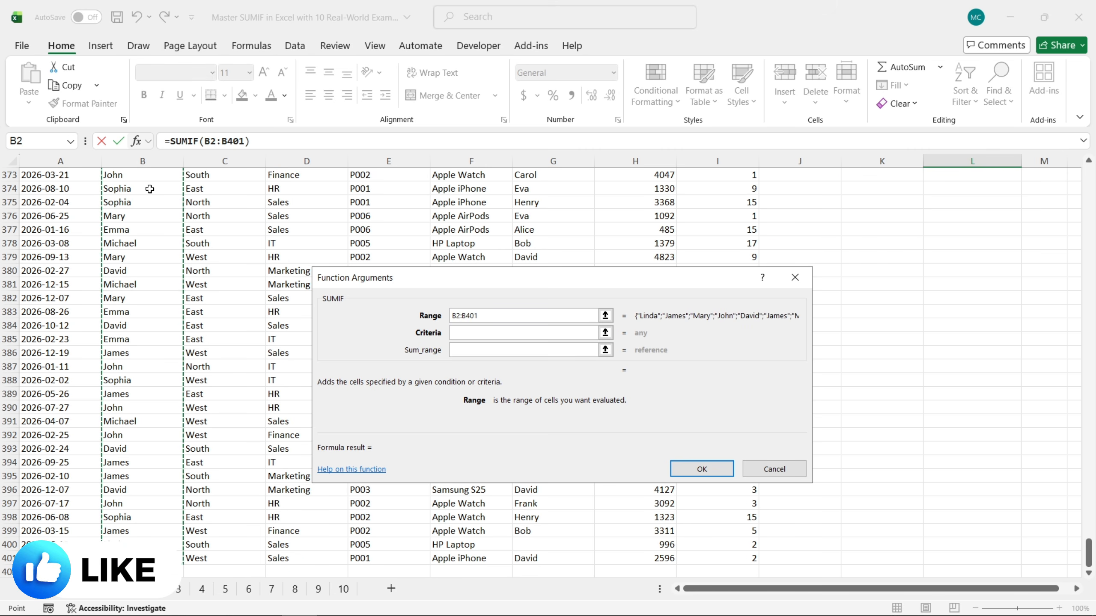
pyautogui.hotkey('ctrl', 'BackSpace')
pyautogui.press('F4')
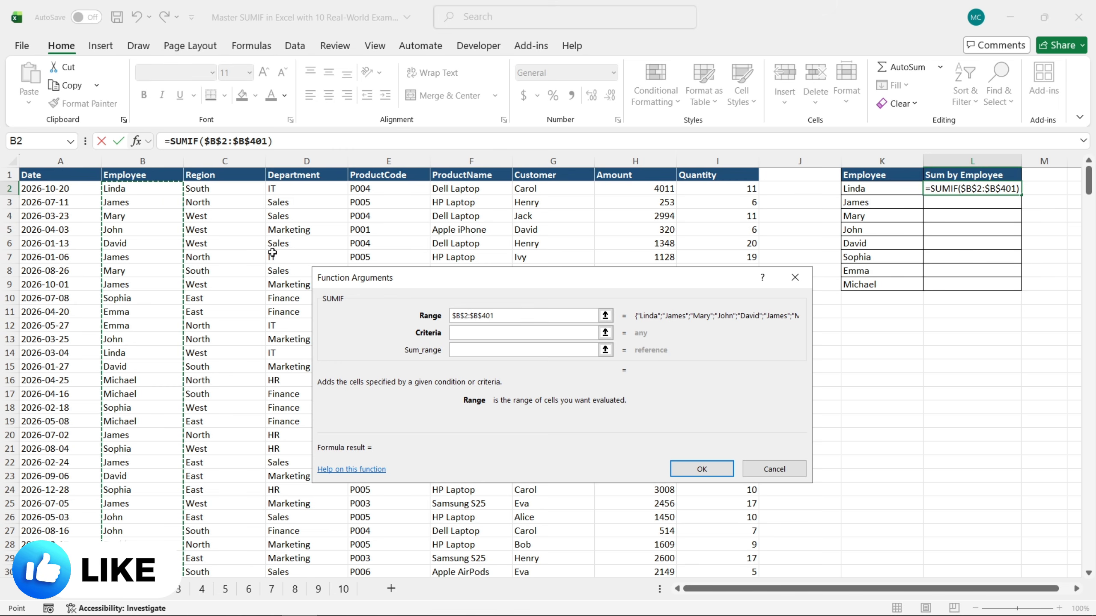
pyautogui.click(480, 333)
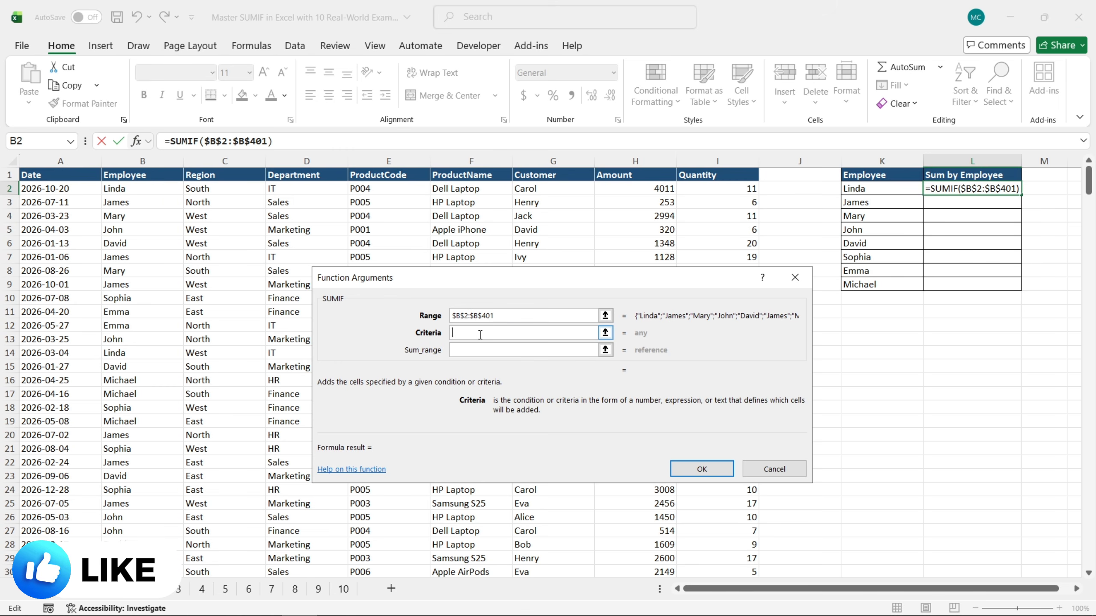
pyautogui.click(866, 190)
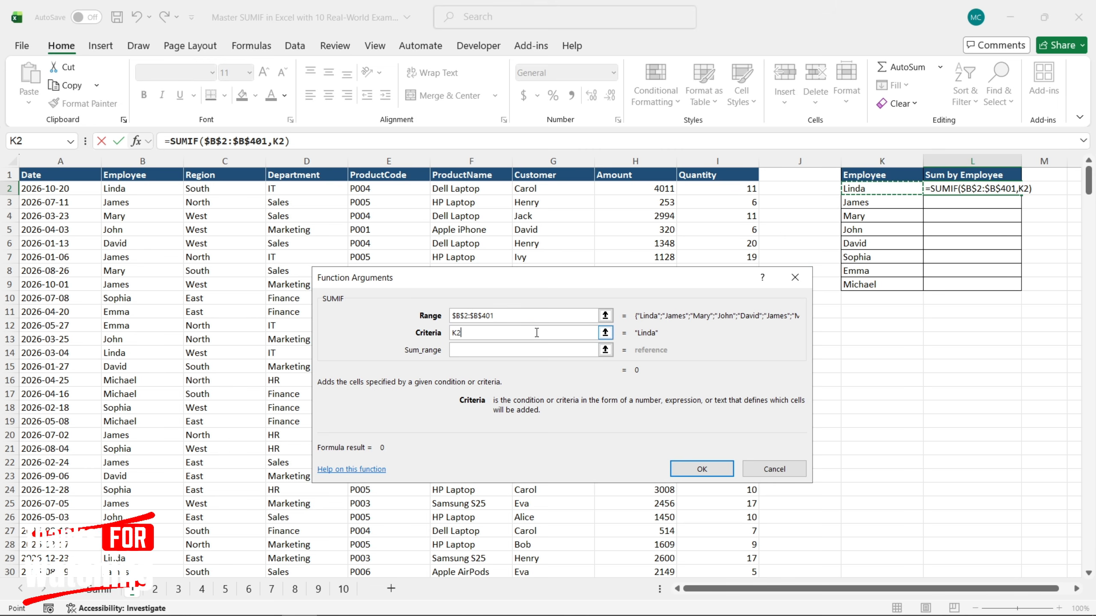
# Complete the L2 SUMIF with the absolute Amount cells $H$2:$H$401 as sum range and fill the formula down to L9
pyautogui.click(517, 350)
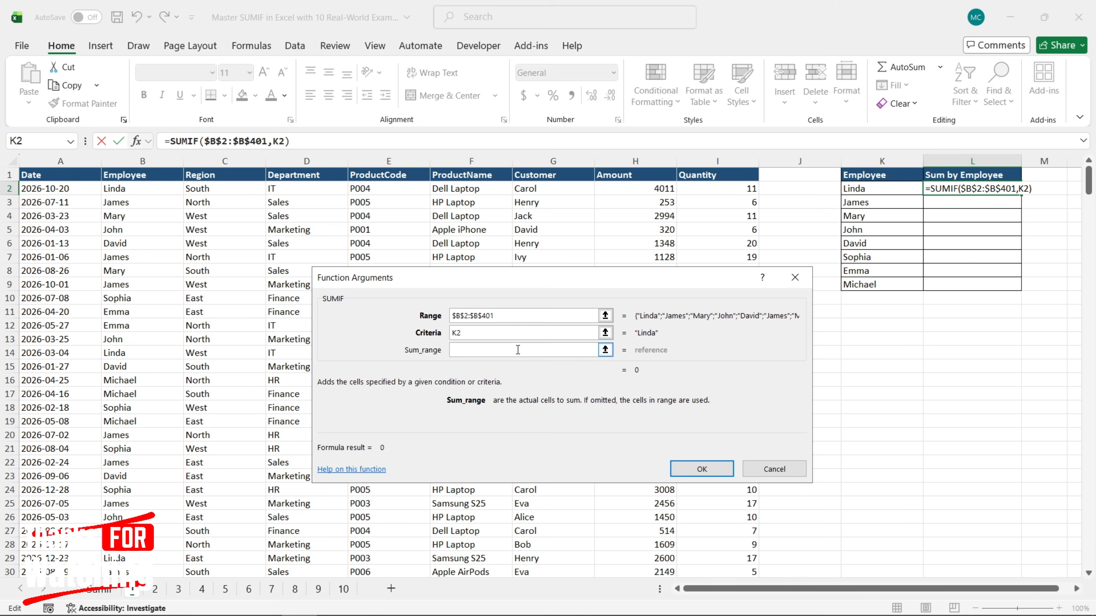
pyautogui.click(629, 189)
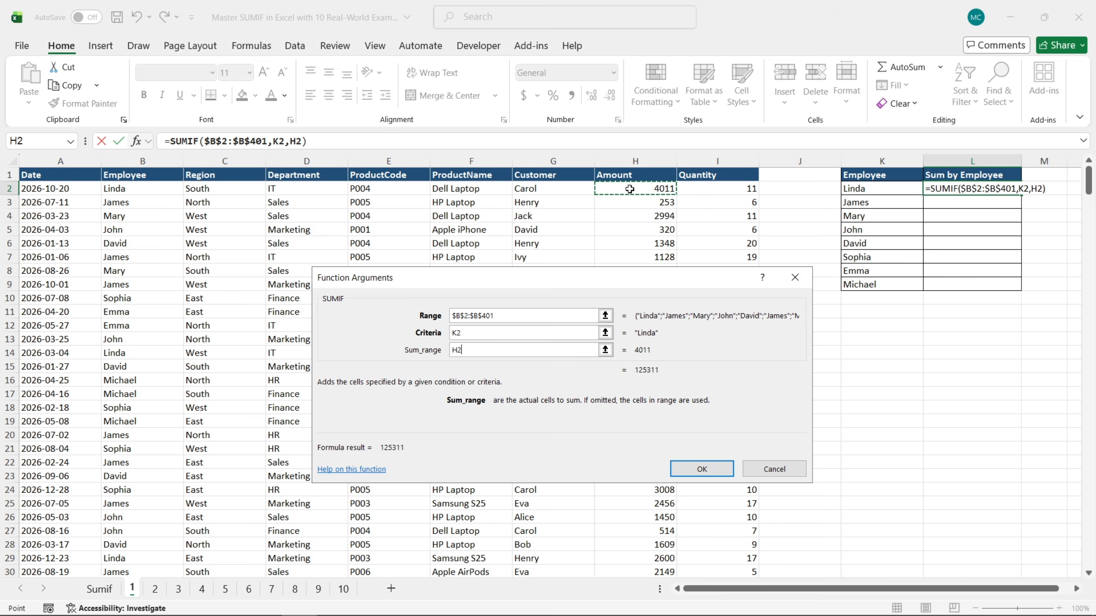
pyautogui.hotkey('ctrl', 'shift', 'Down')
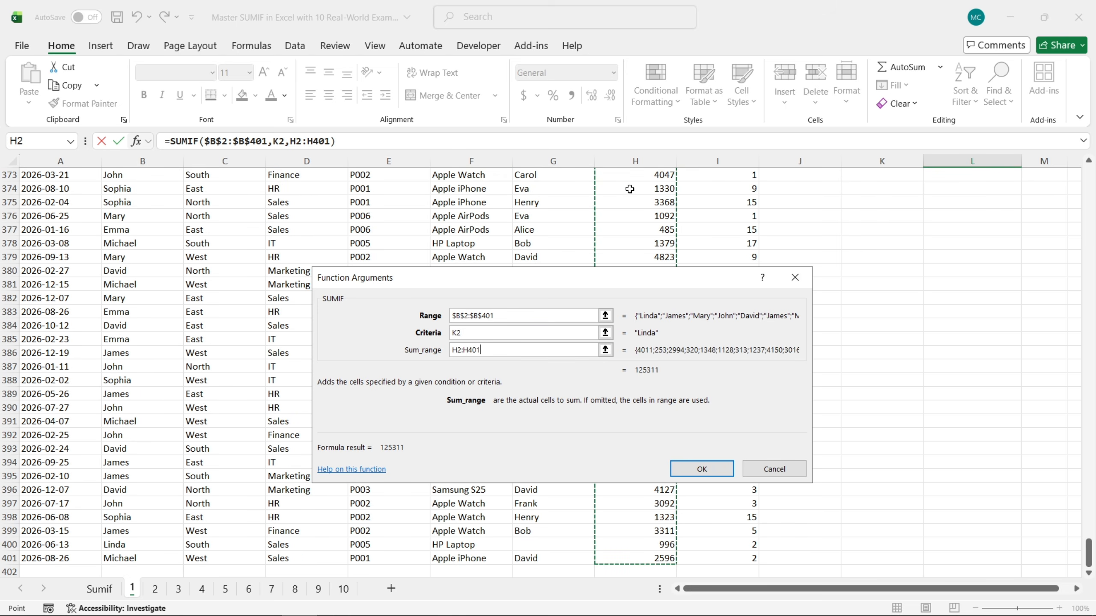
pyautogui.press('F4')
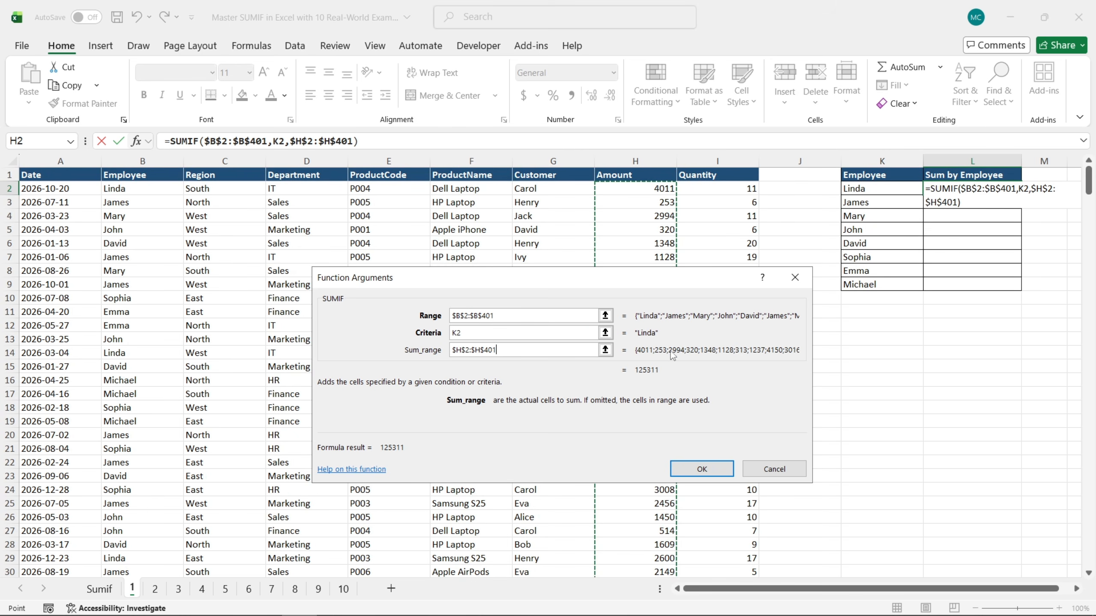
pyautogui.click(707, 474)
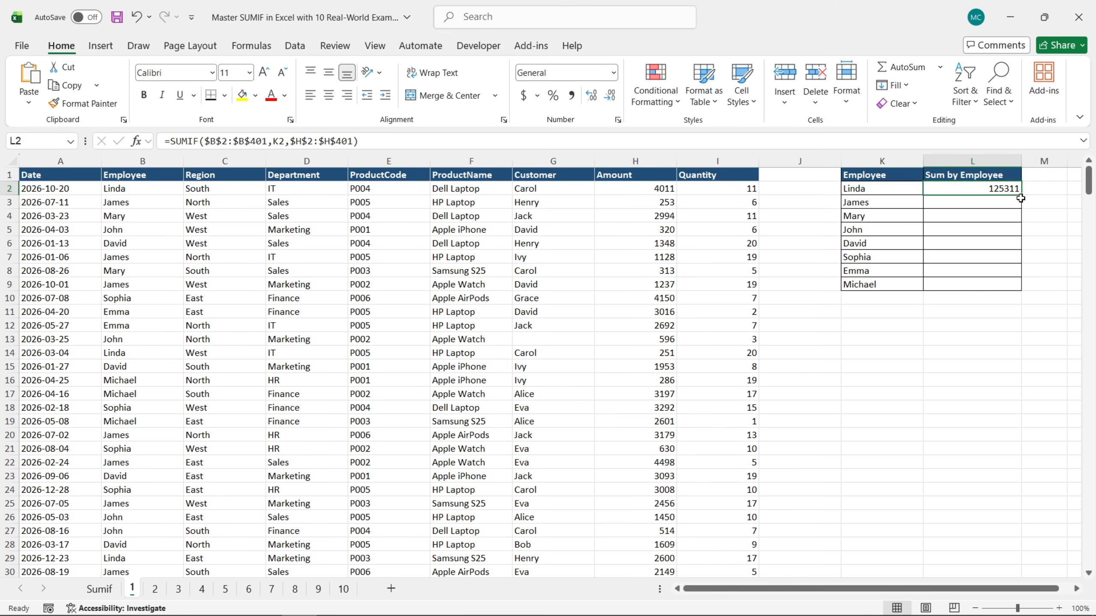
pyautogui.moveTo(1023, 196); pyautogui.dragTo(1014, 290)
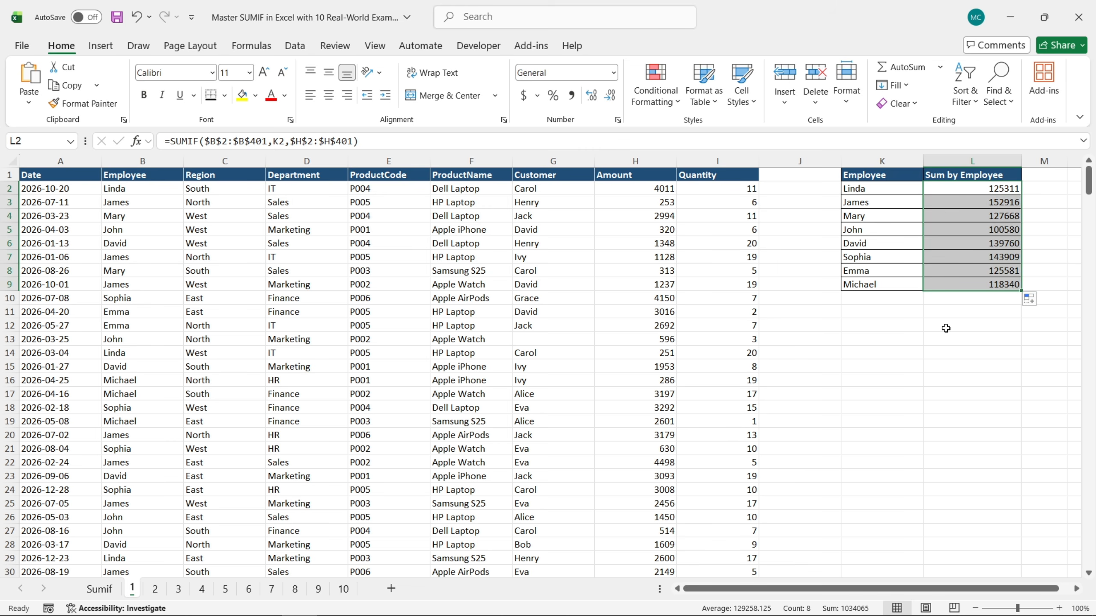
pyautogui.click(946, 315)
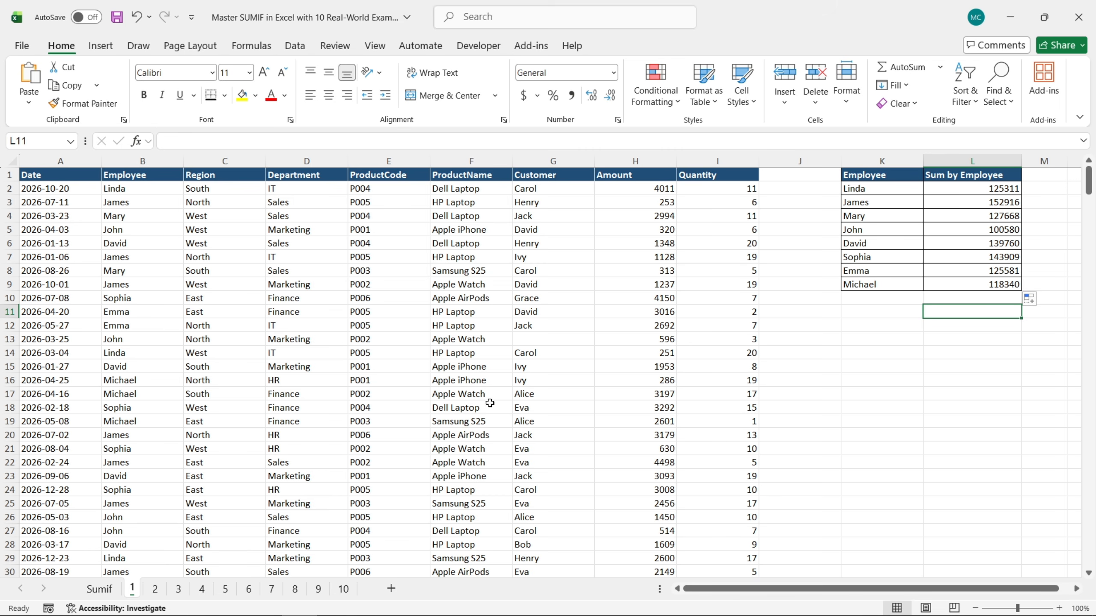
# On sheet 2, start a SUMIF formula in L2 of the Sum by Region table and open its function arguments
pyautogui.click(154, 592)
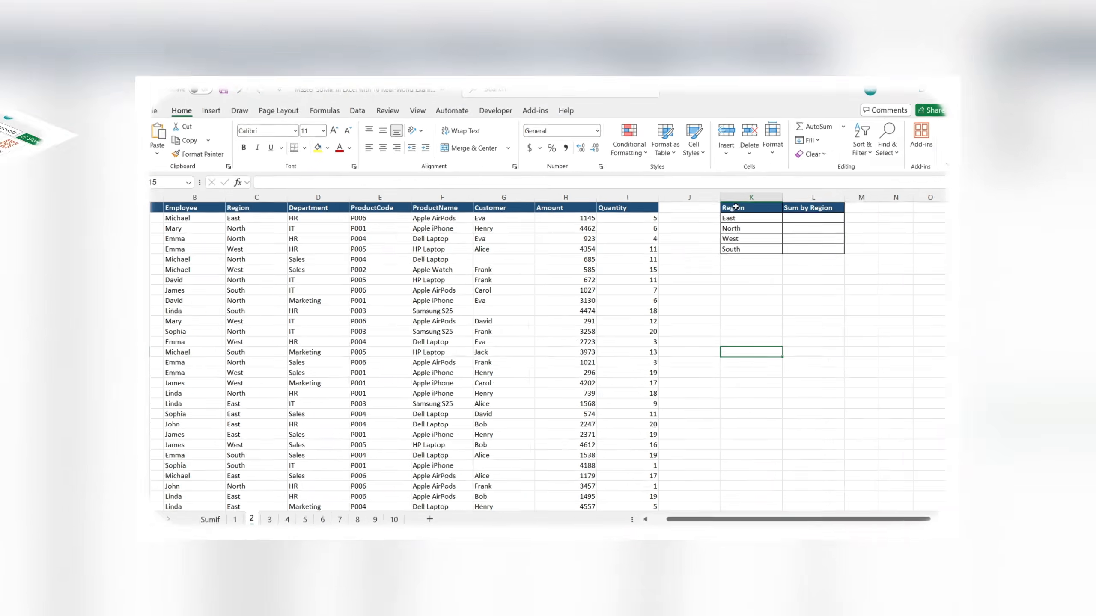
pyautogui.moveTo(736, 207); pyautogui.dragTo(804, 248)
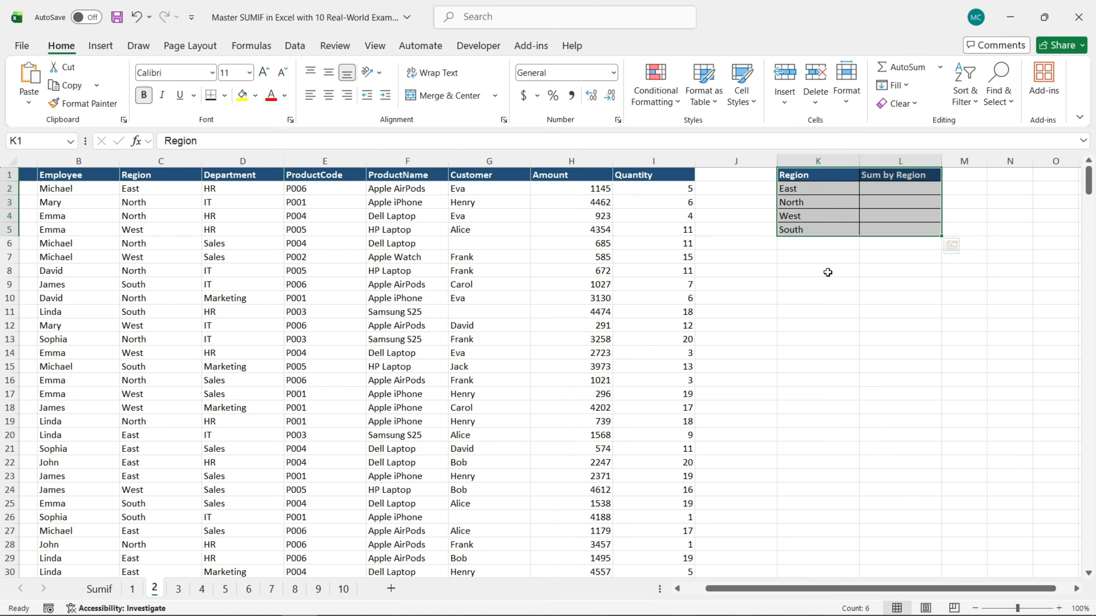
pyautogui.click(826, 271)
pyautogui.click(880, 191)
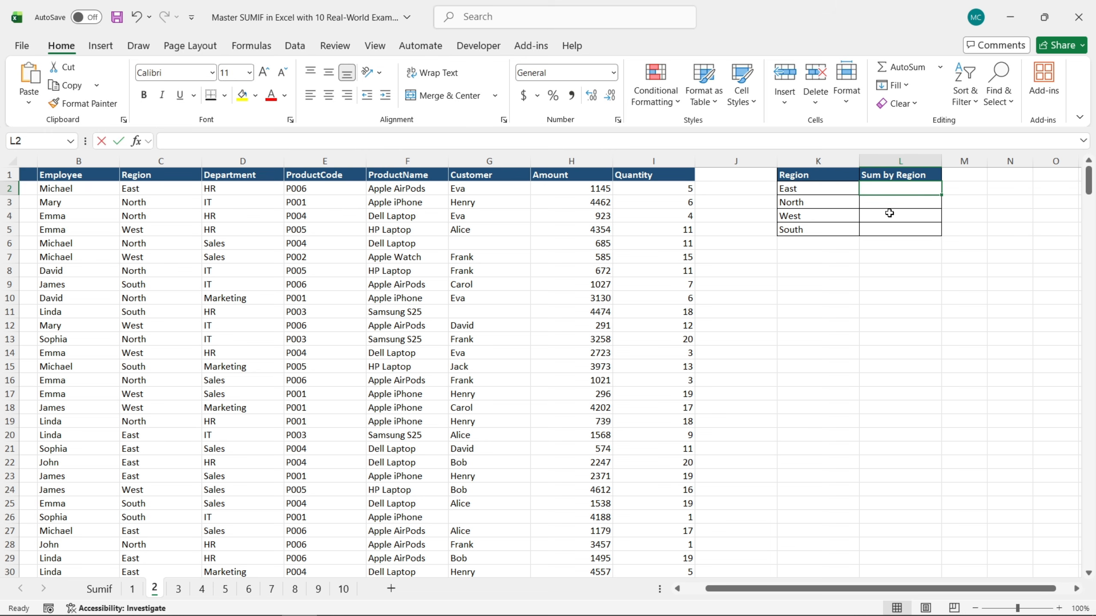
pyautogui.write('=sum')
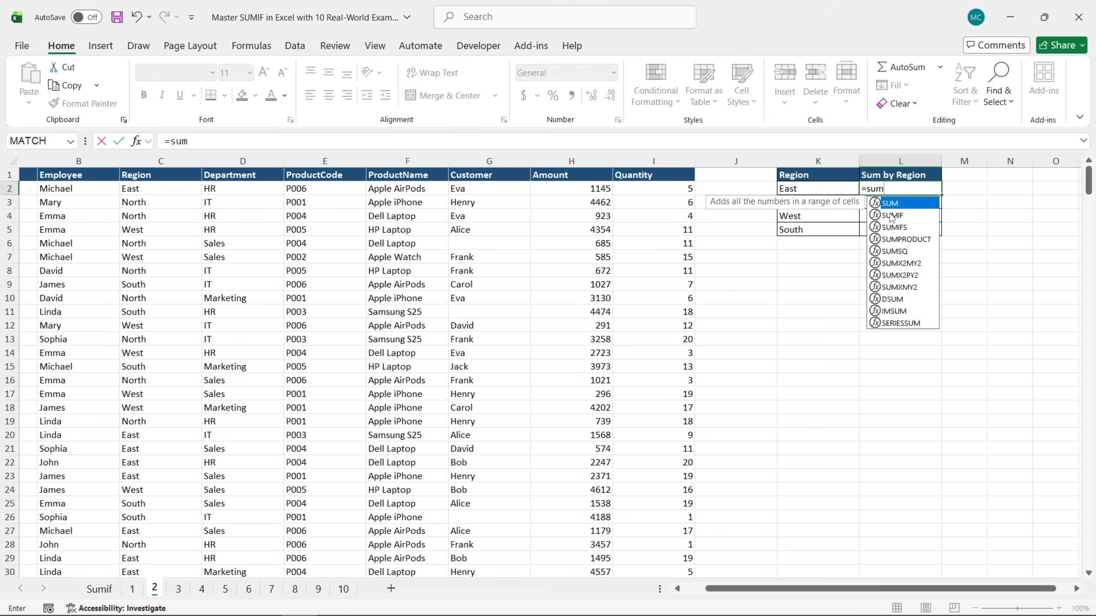
pyautogui.doubleClick(891, 215)
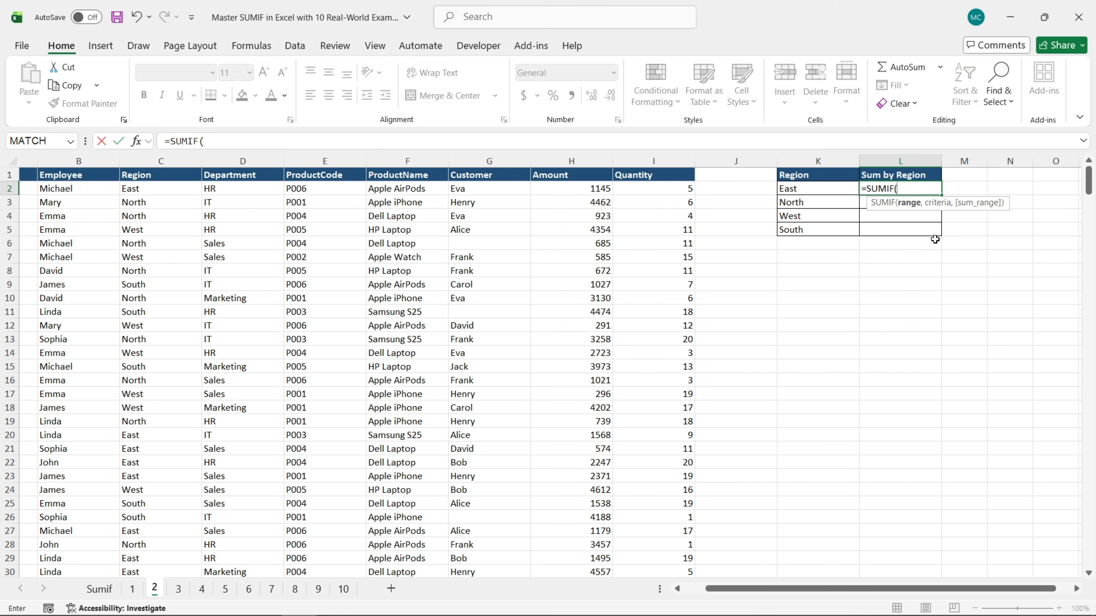
pyautogui.click(135, 142)
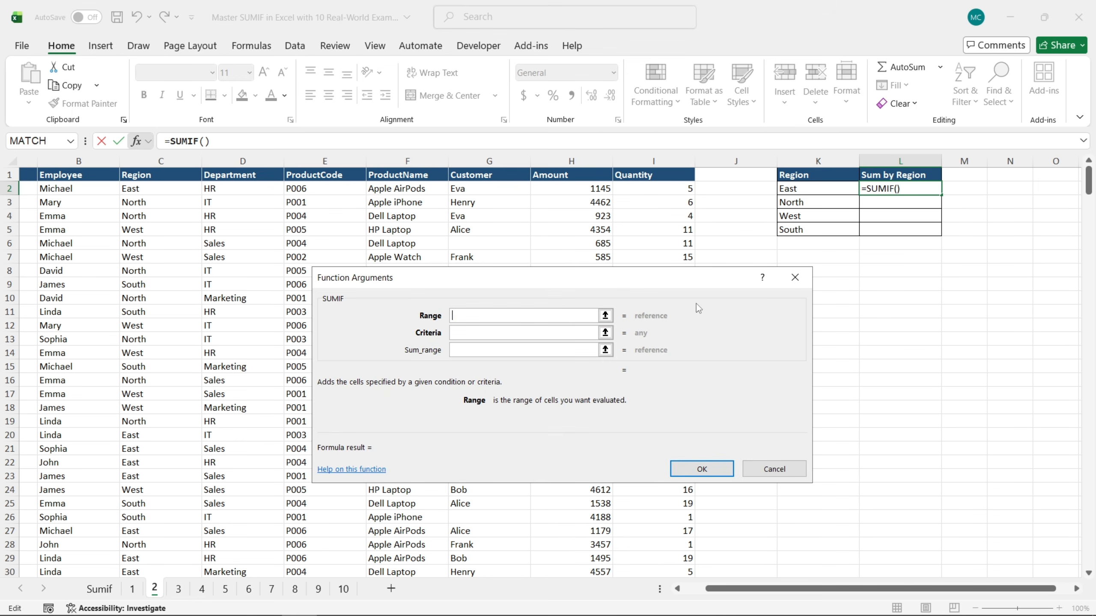
# Set the SUMIF range to the absolute Region cells $C$2:$C$401 and the criteria to cell K2
pyautogui.click(167, 189)
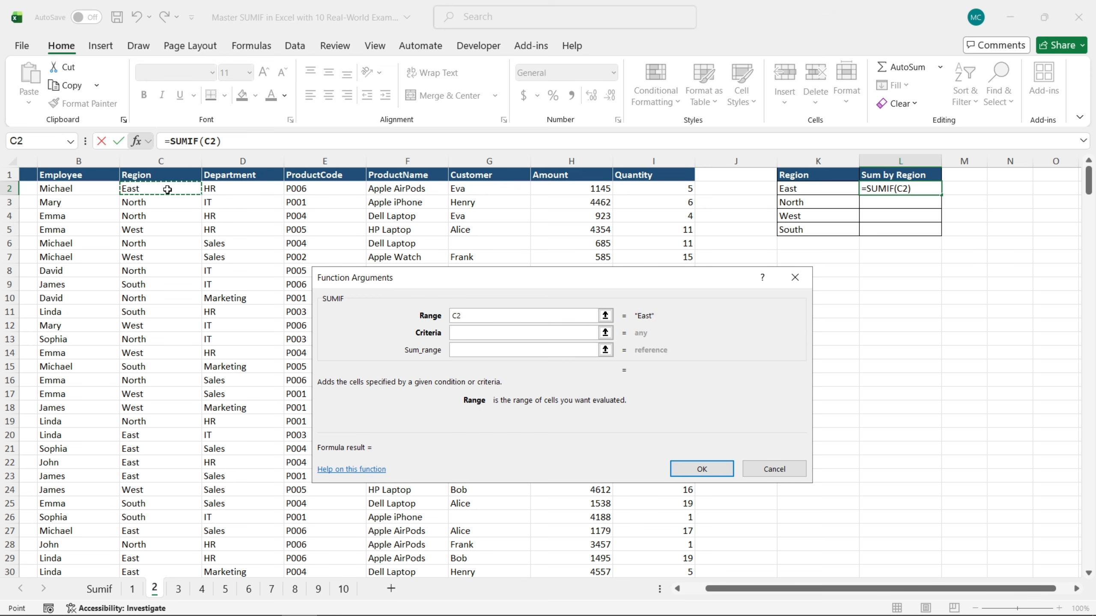
pyautogui.hotkey('ctrl', 'shift', 'Down')
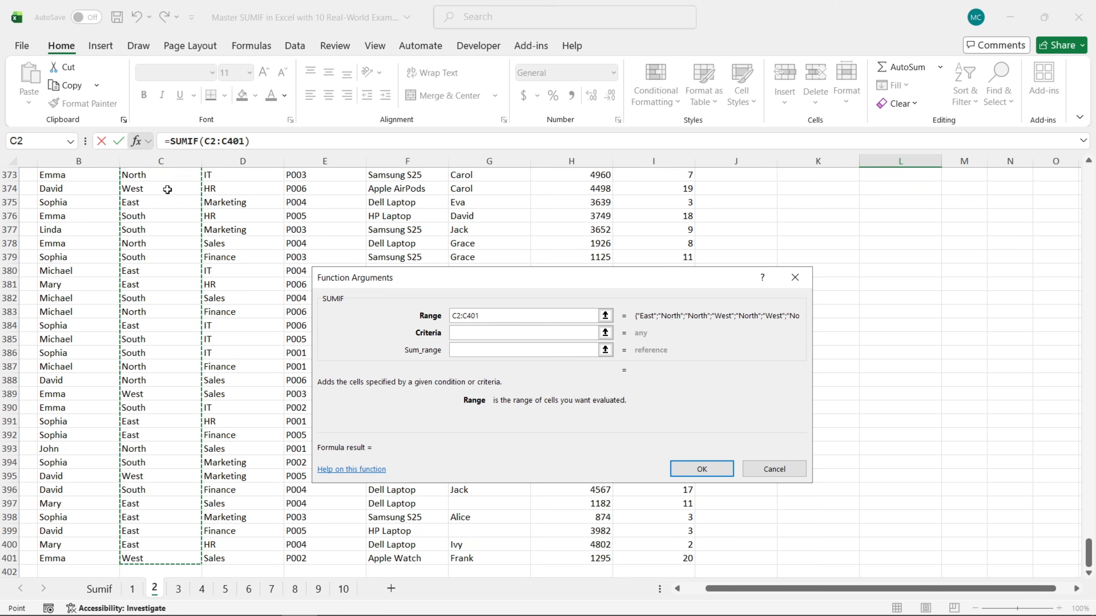
pyautogui.press('F4')
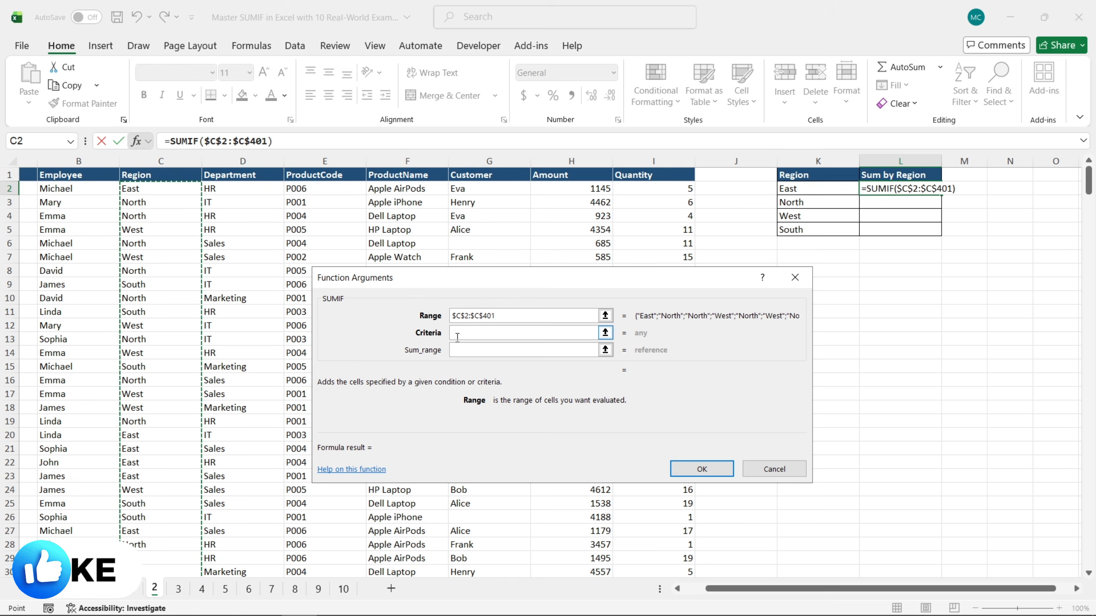
pyautogui.click(481, 337)
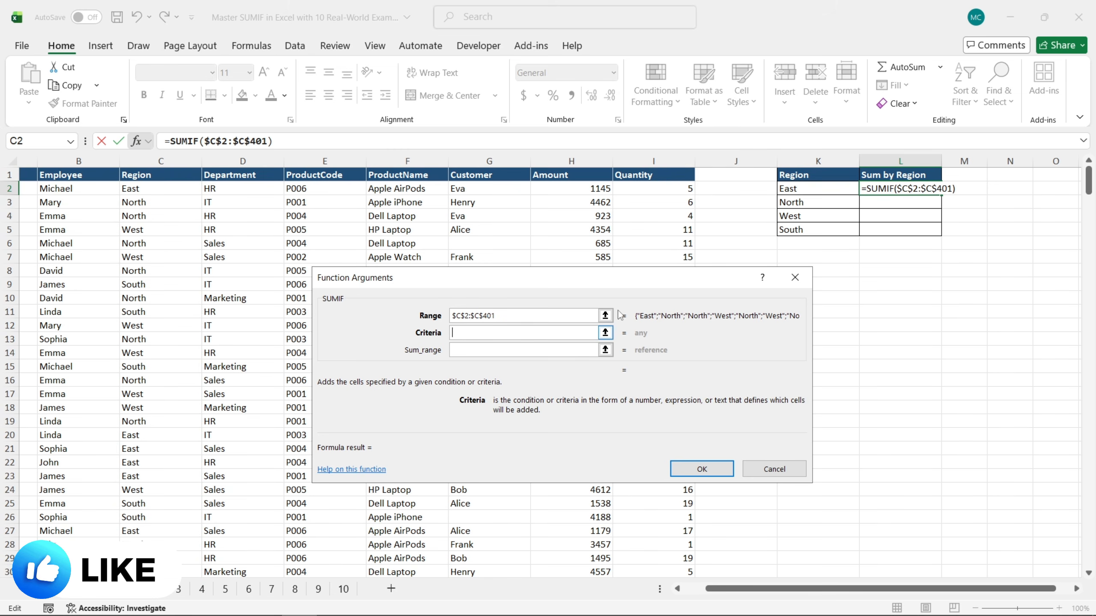
pyautogui.click(813, 189)
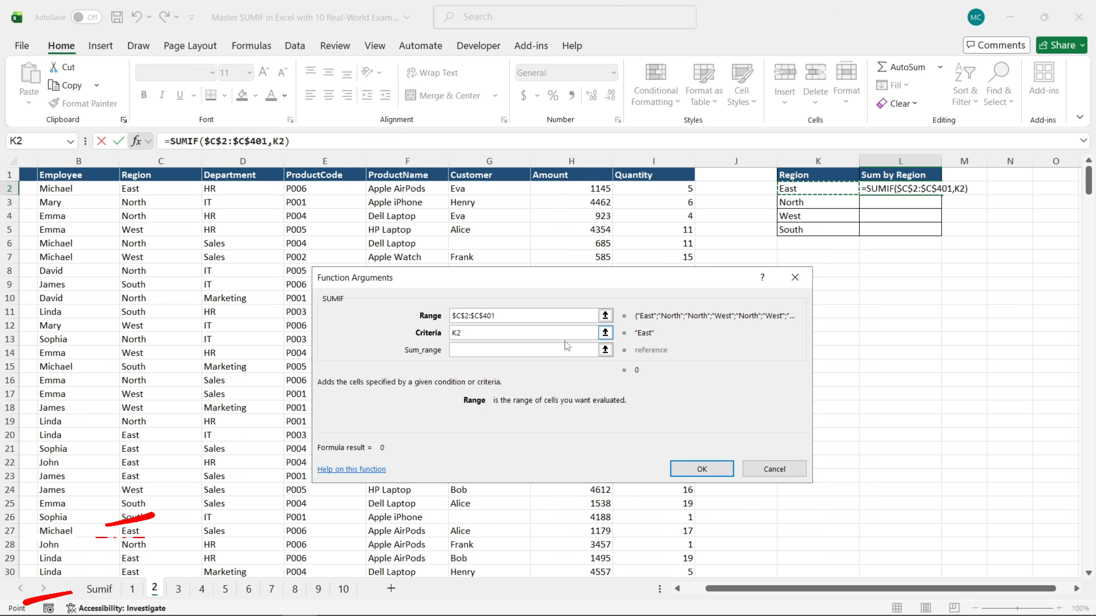
# Complete the region SUMIF with the absolute Amount cells $H$2:$H$401 as sum range and fill the formula down to L5
pyautogui.click(546, 351)
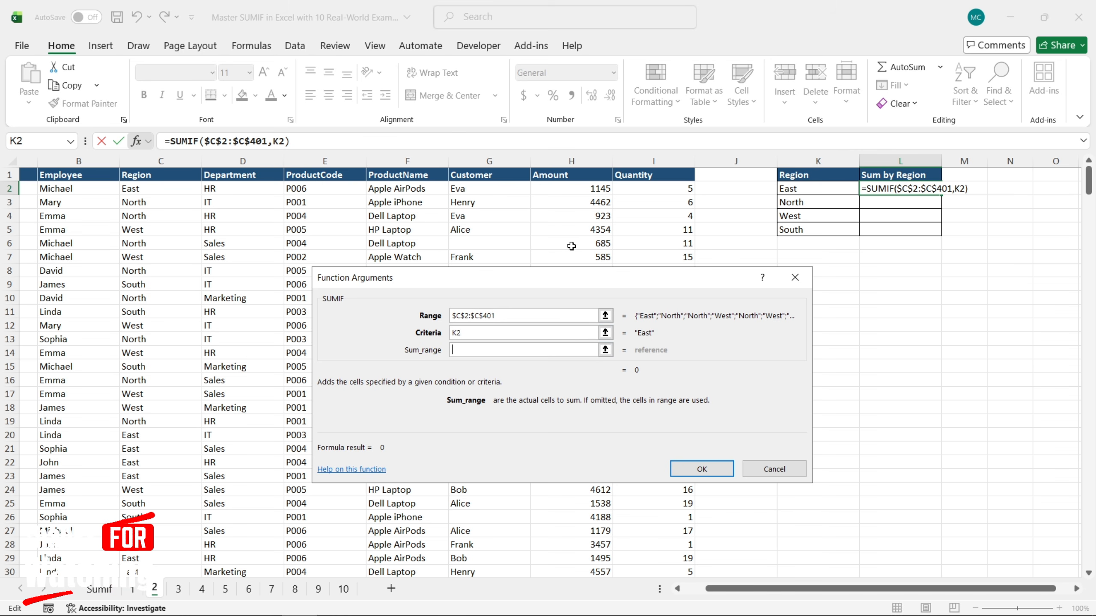
pyautogui.click(580, 188)
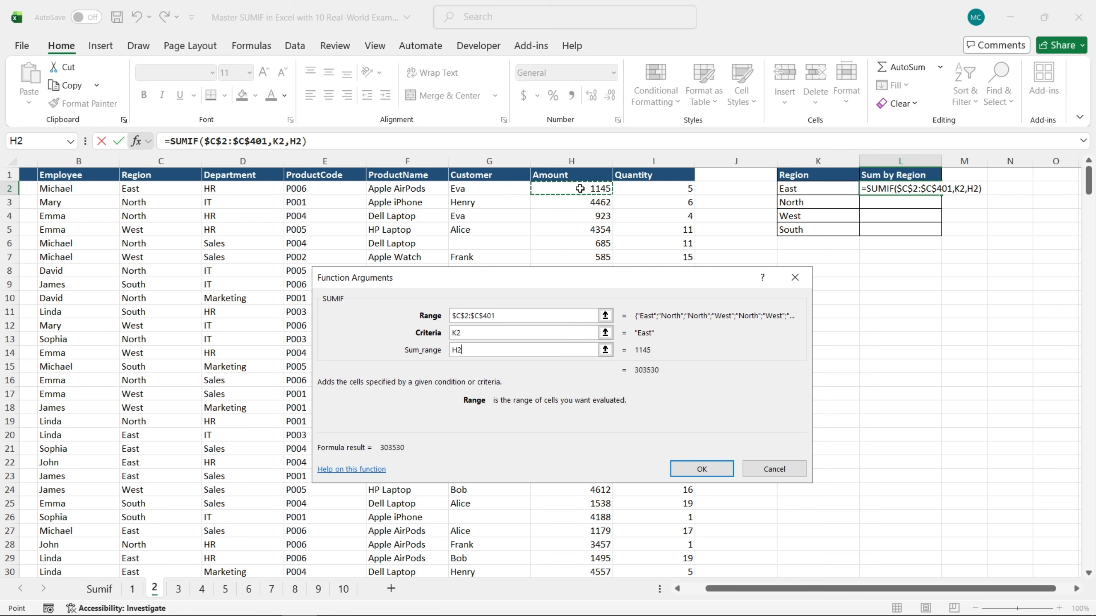
pyautogui.hotkey('ctrl', 'shift', 'Down')
pyautogui.hotkey('ctrl', 'BackSpace')
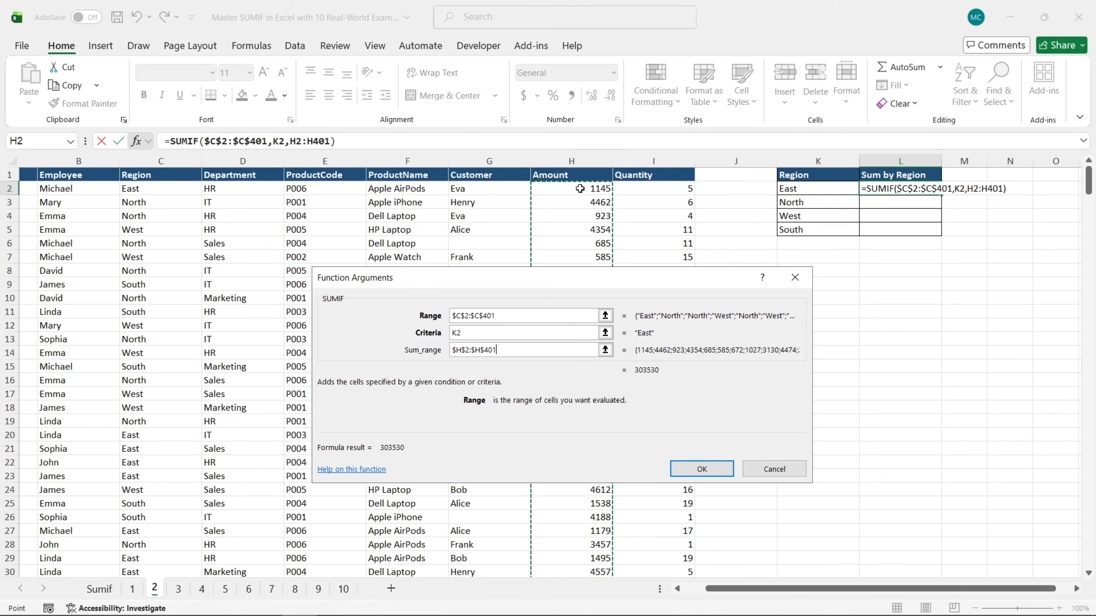
pyautogui.press('F4')
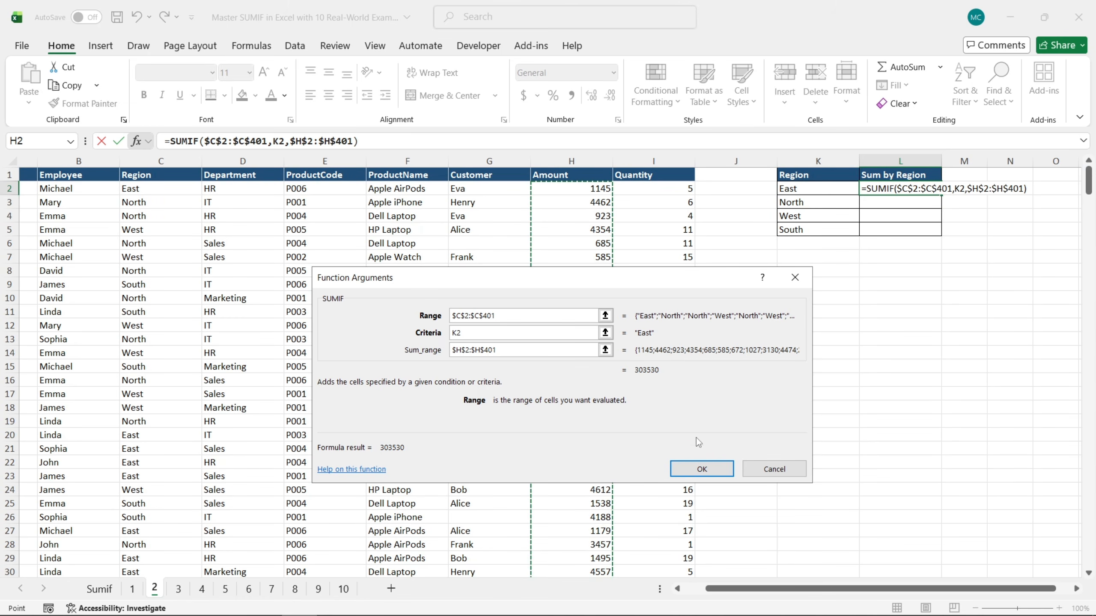
pyautogui.click(703, 469)
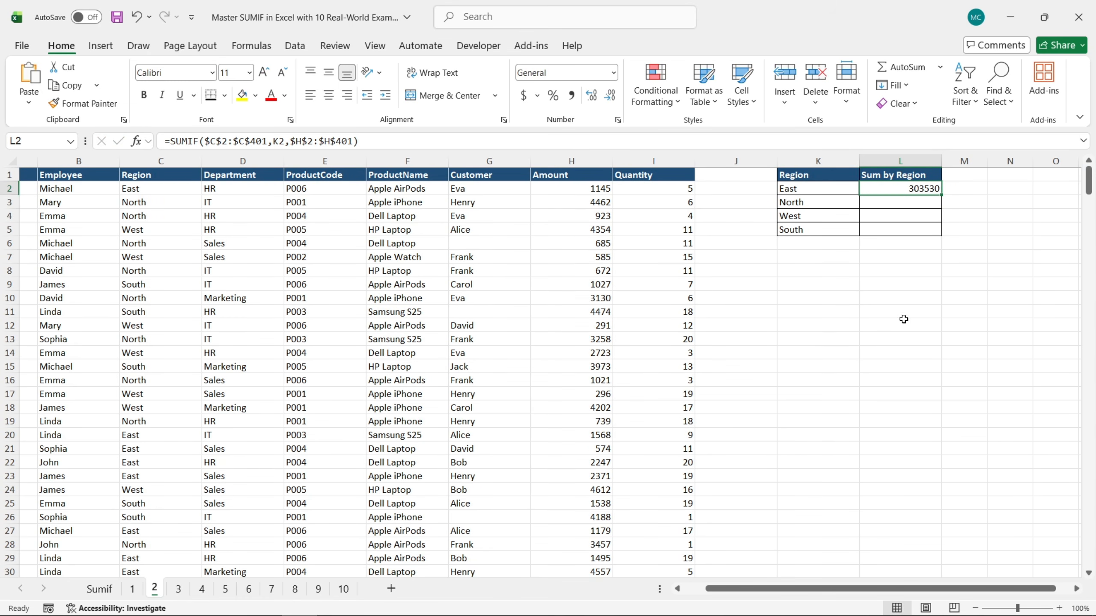
pyautogui.moveTo(941, 197); pyautogui.dragTo(937, 232)
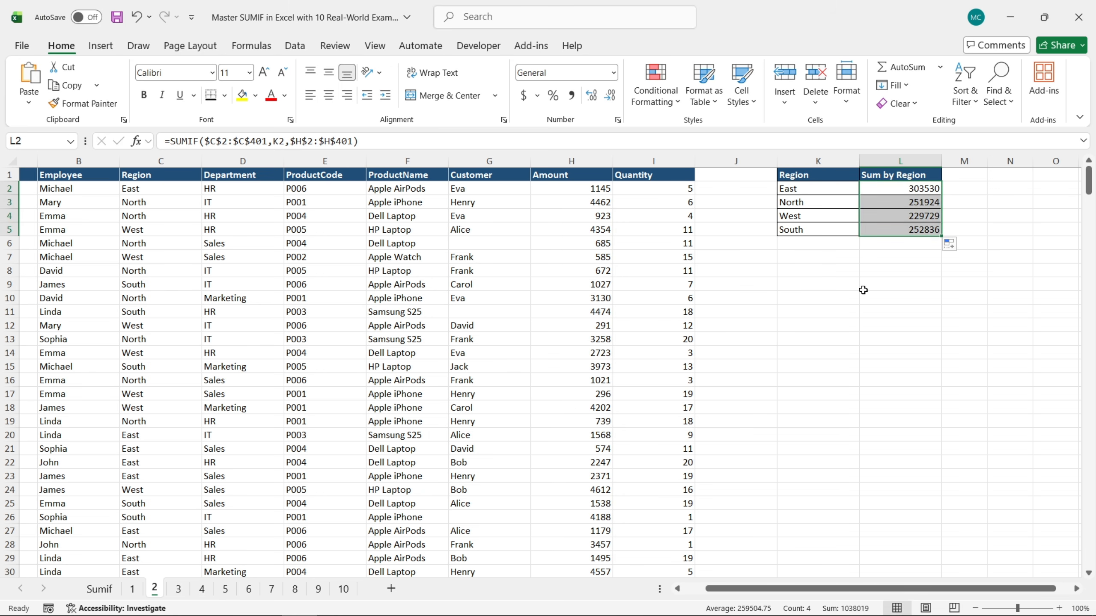
pyautogui.click(858, 272)
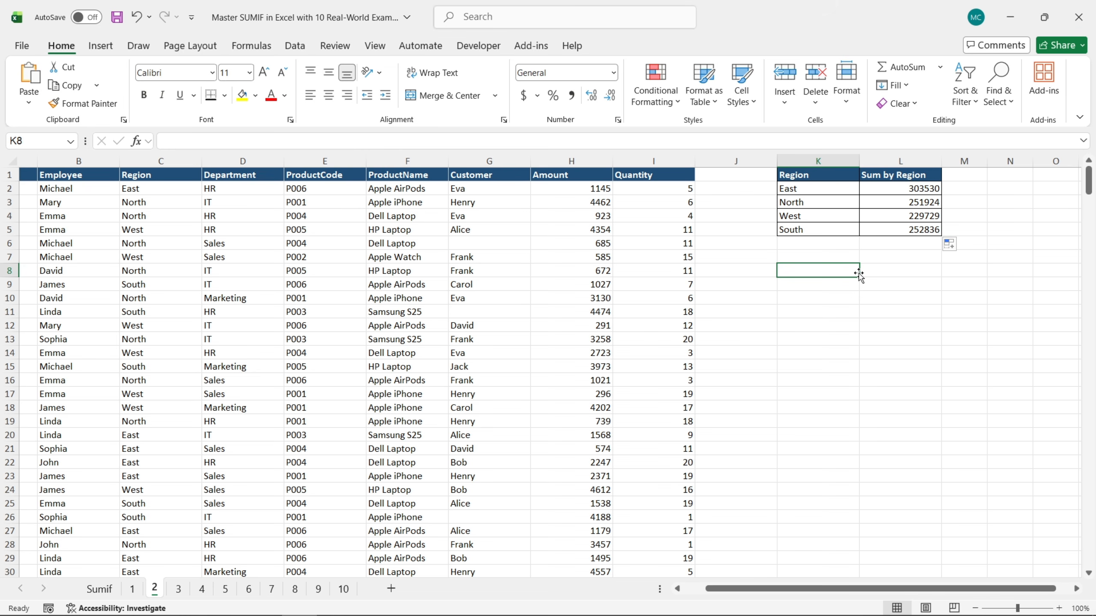
# On sheet 3, start a SUMIF formula in L2 of the Sum by Product Code table and open its function arguments
pyautogui.click(178, 589)
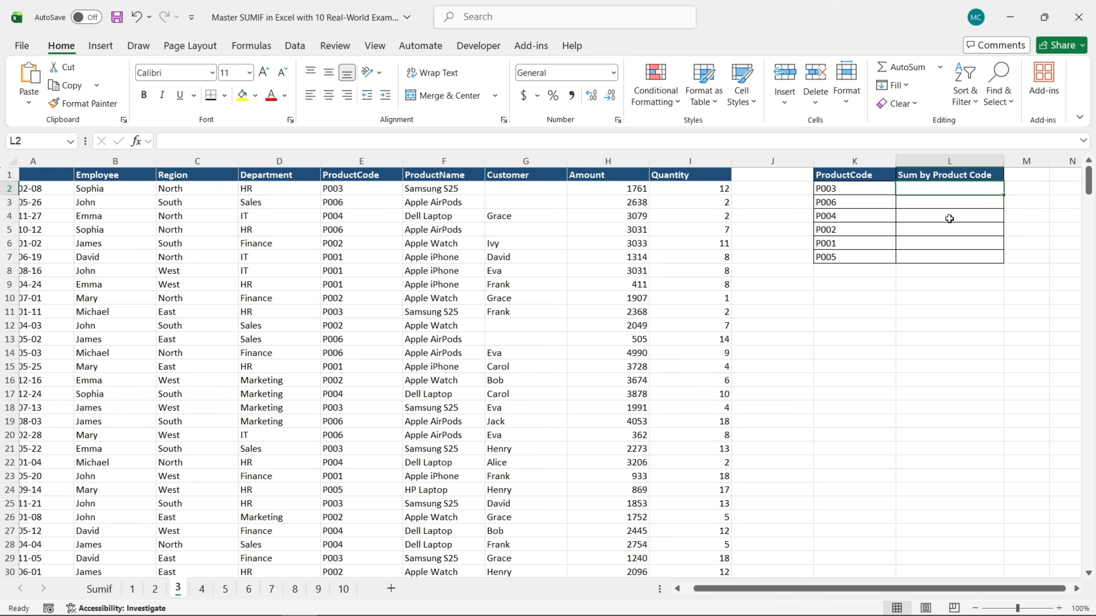
pyautogui.write('=')
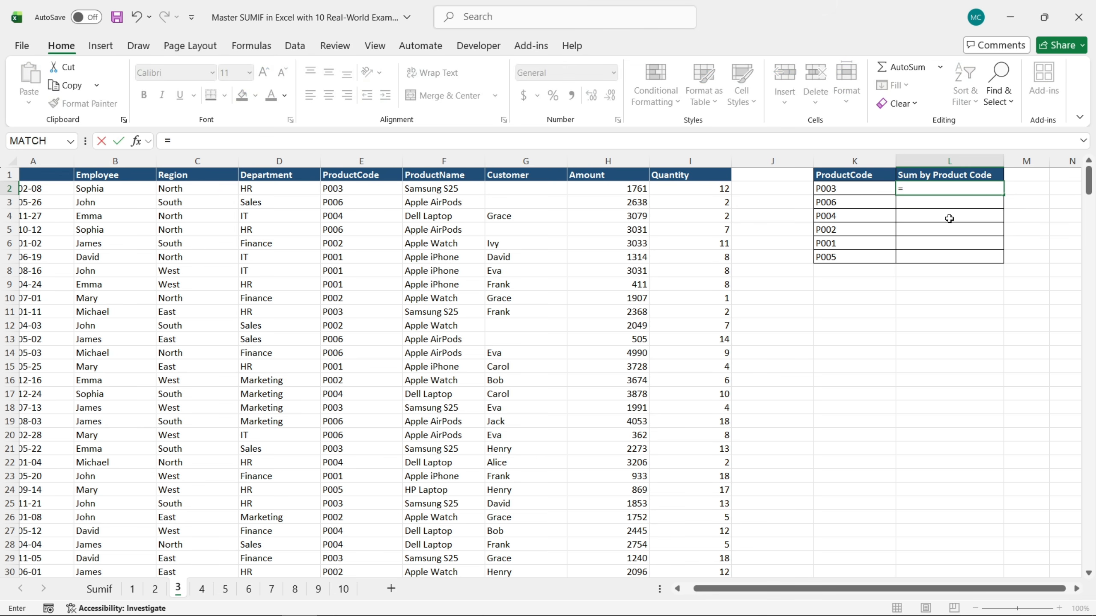
pyautogui.write('sum')
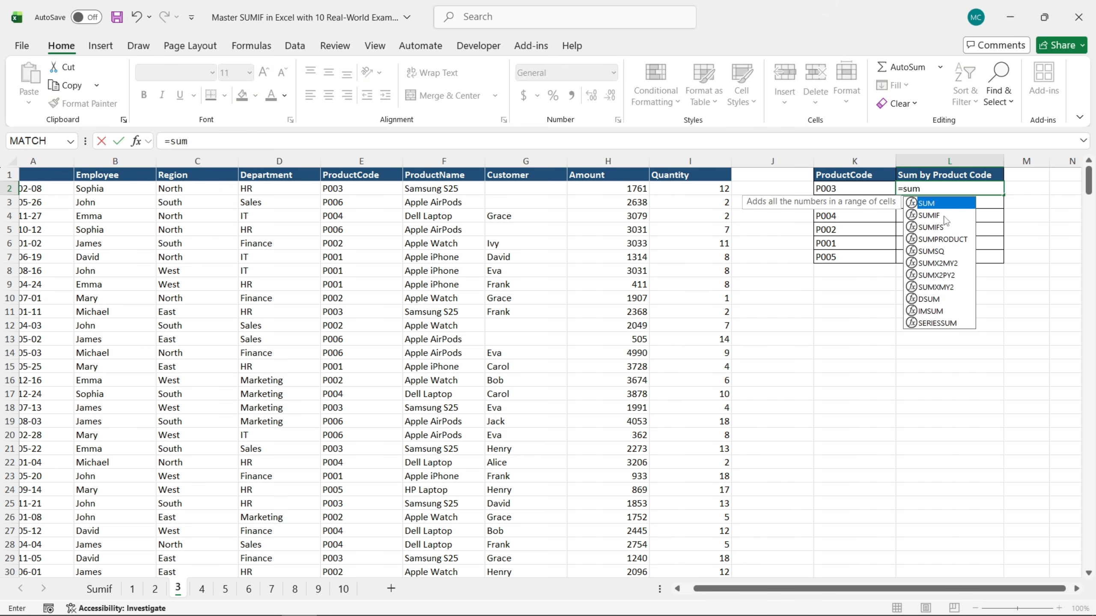
pyautogui.doubleClick(932, 215)
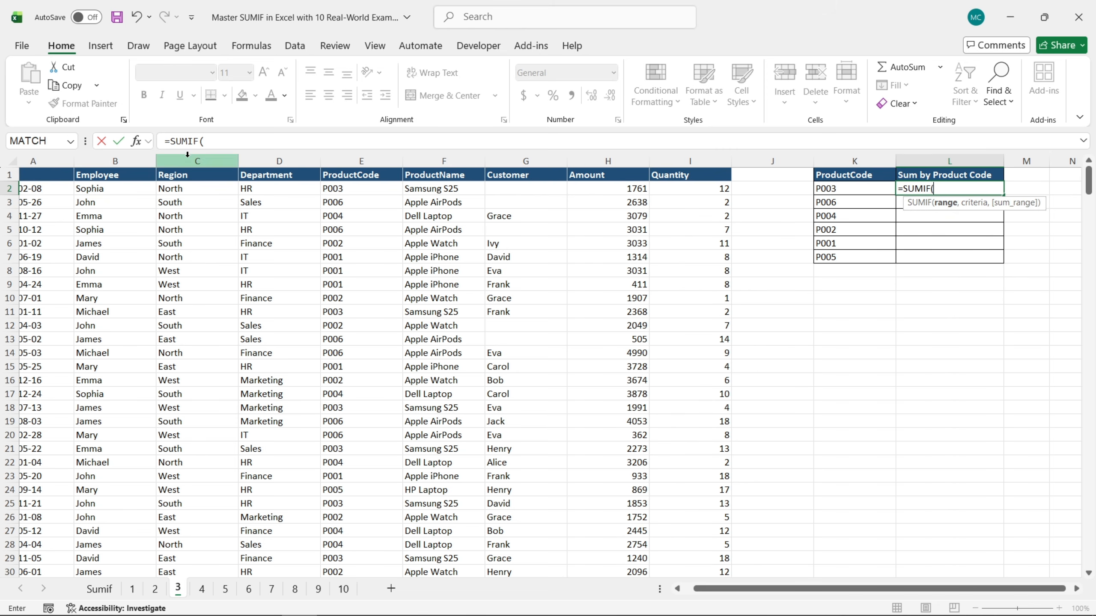
pyautogui.click(136, 144)
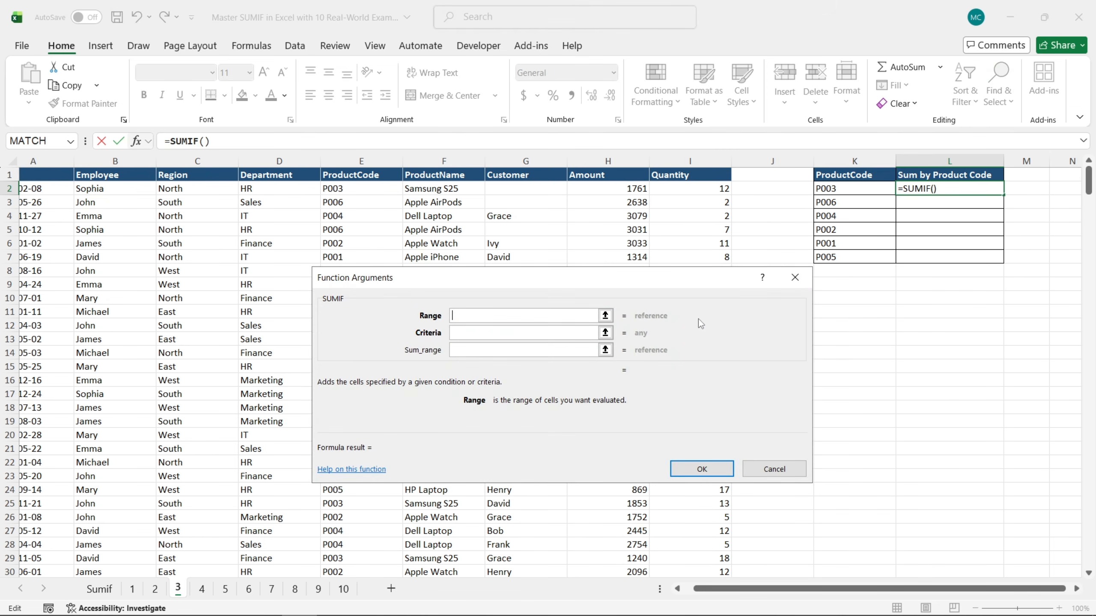
# Set the SUMIF range to the absolute ProductCode cells $E$2:$E$401 and the criteria to cell K2
pyautogui.click(368, 188)
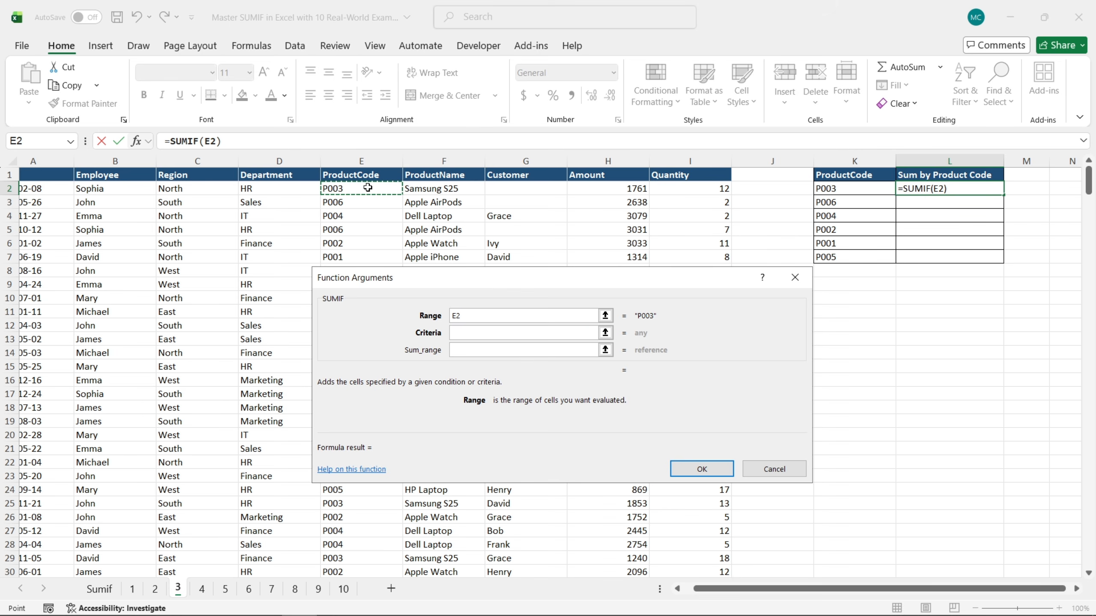
pyautogui.hotkey('ctrl', 'shift', 'Down')
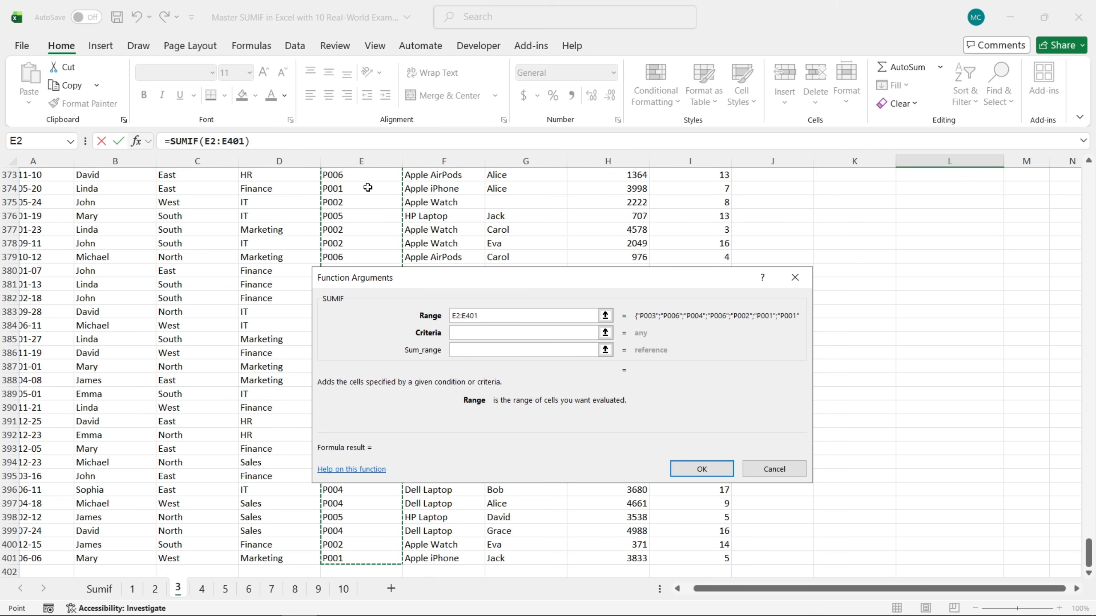
pyautogui.press('F4')
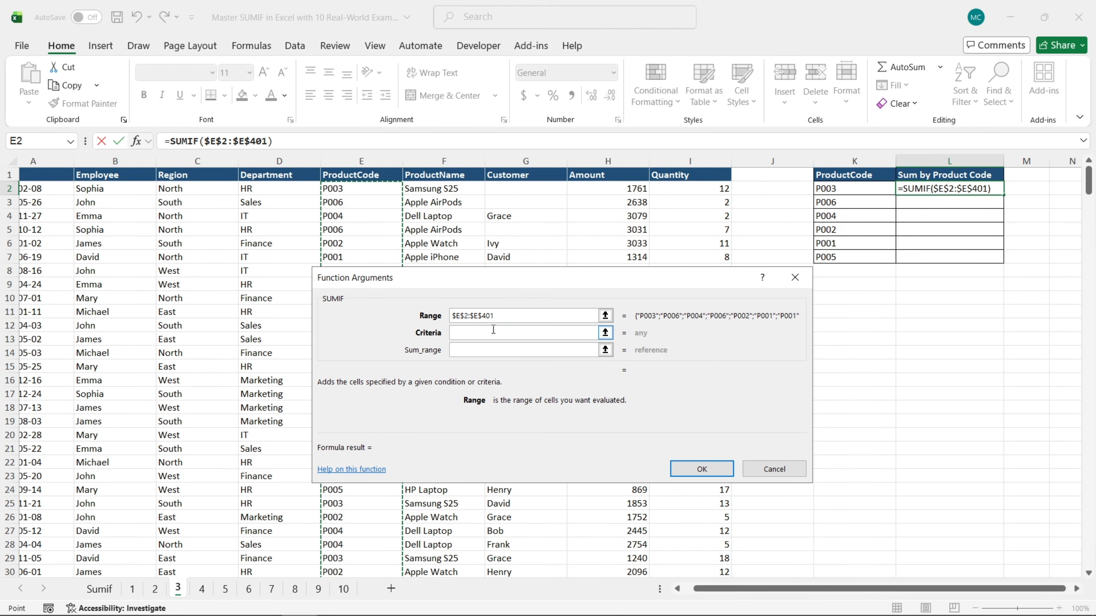
pyautogui.click(511, 339)
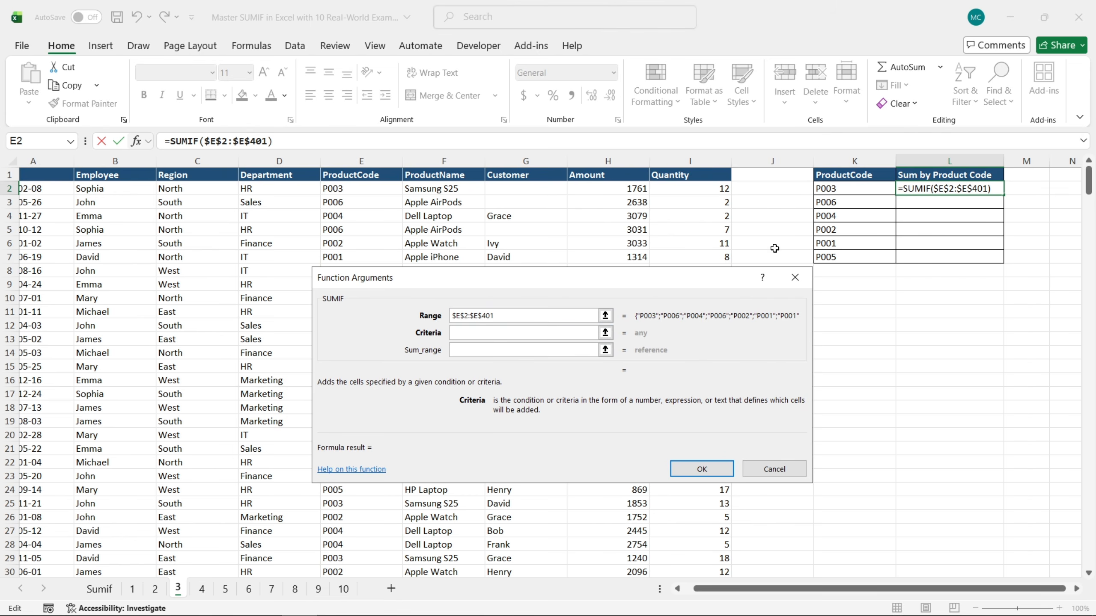
pyautogui.click(854, 188)
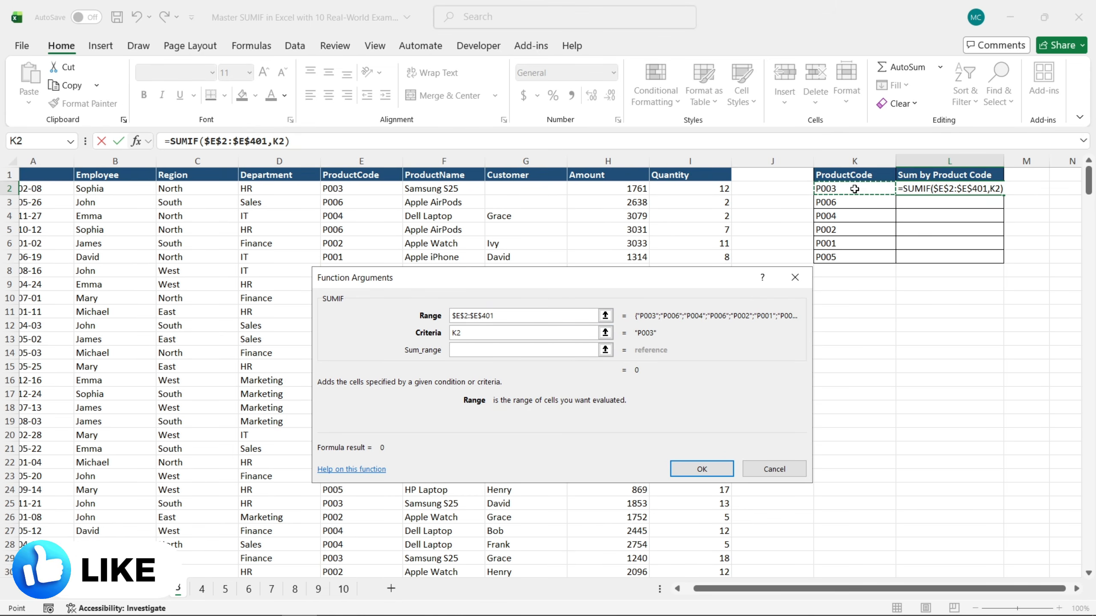
# Complete the product code SUMIF with the absolute Amount cells $H$2:$H$401 as sum range and fill the formula down to L7
pyautogui.click(527, 351)
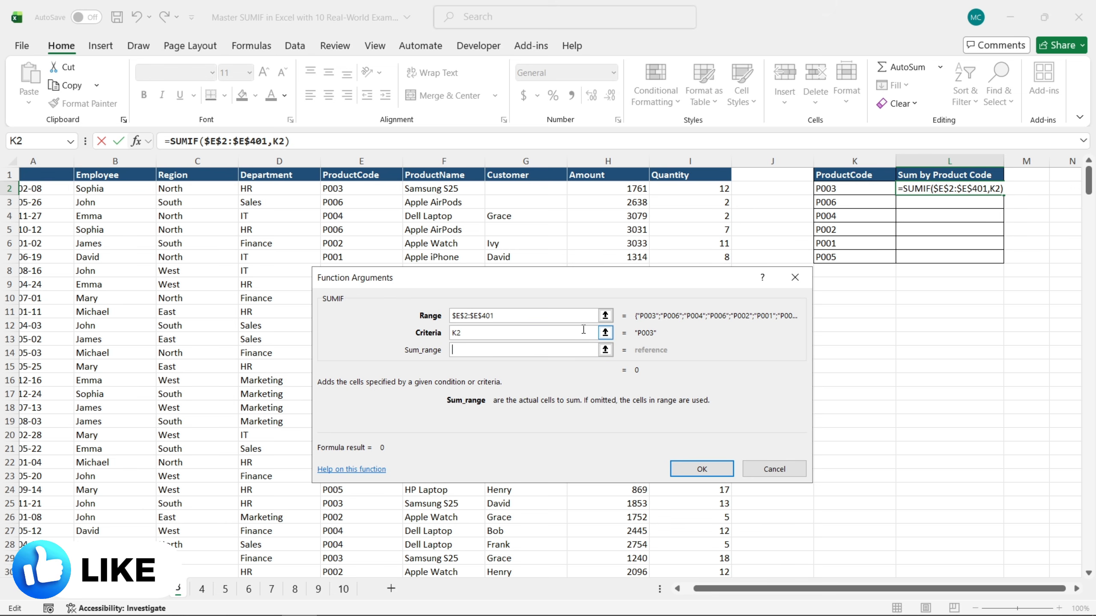
pyautogui.click(620, 190)
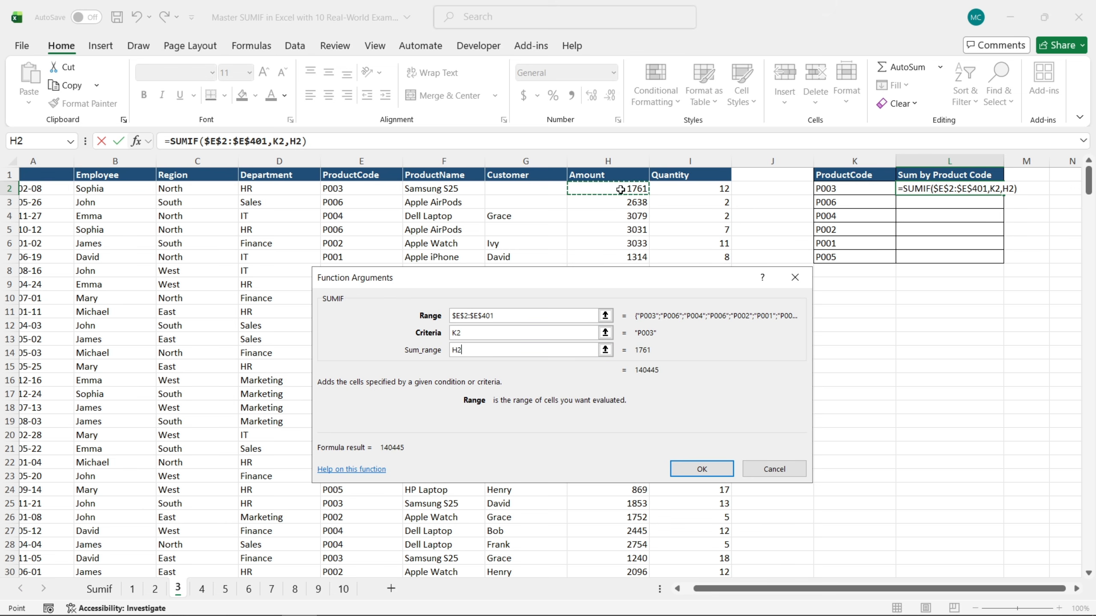
pyautogui.hotkey('ctrl', 'shift', 'Down')
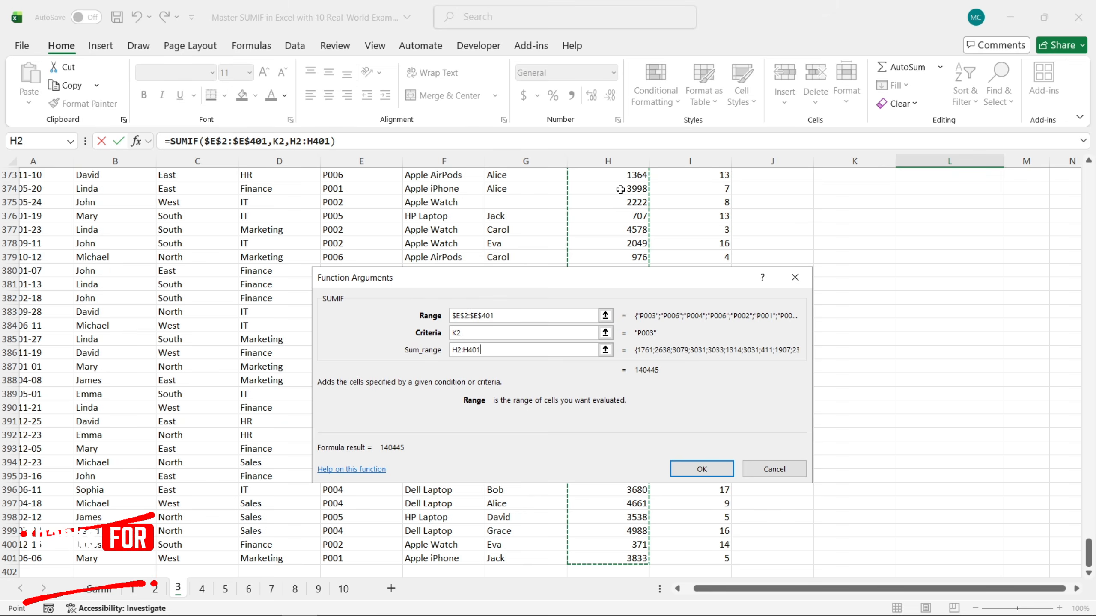
pyautogui.press('F4')
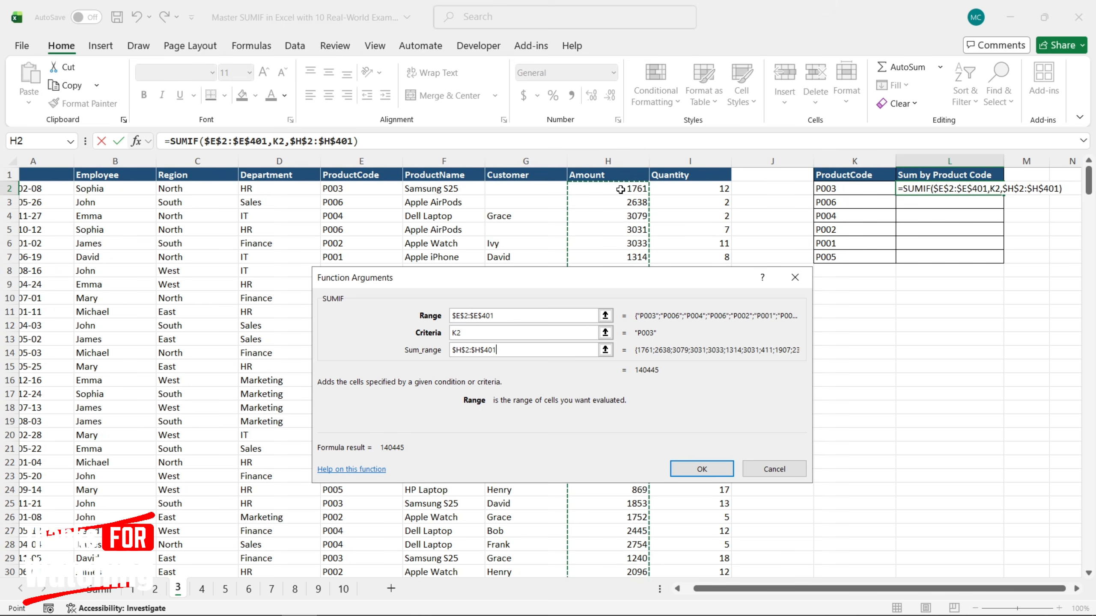
pyautogui.click(702, 469)
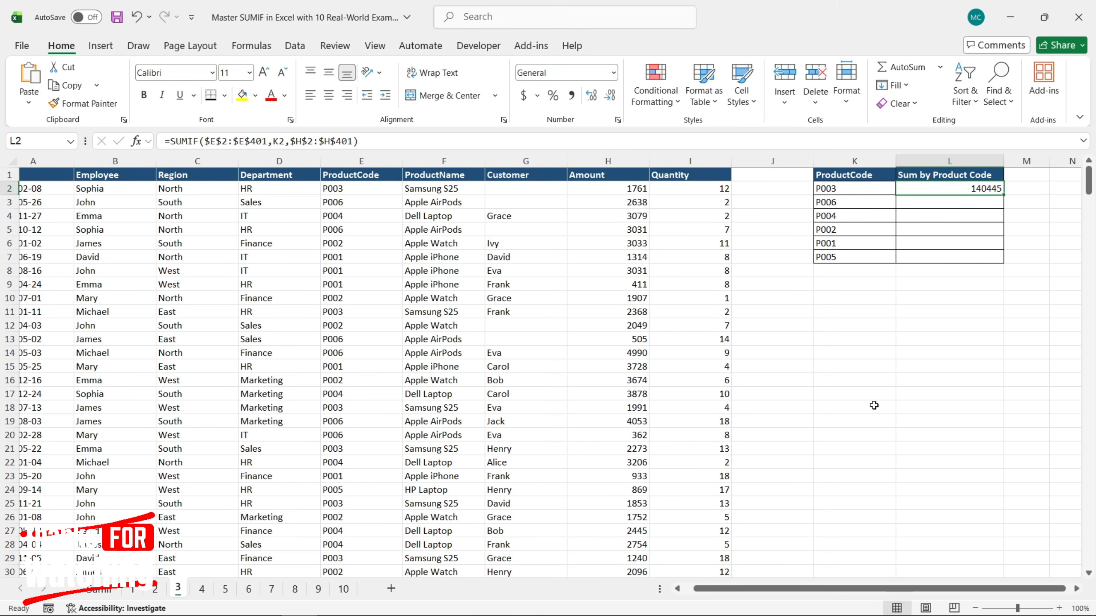
pyautogui.moveTo(1004, 194); pyautogui.dragTo(999, 259)
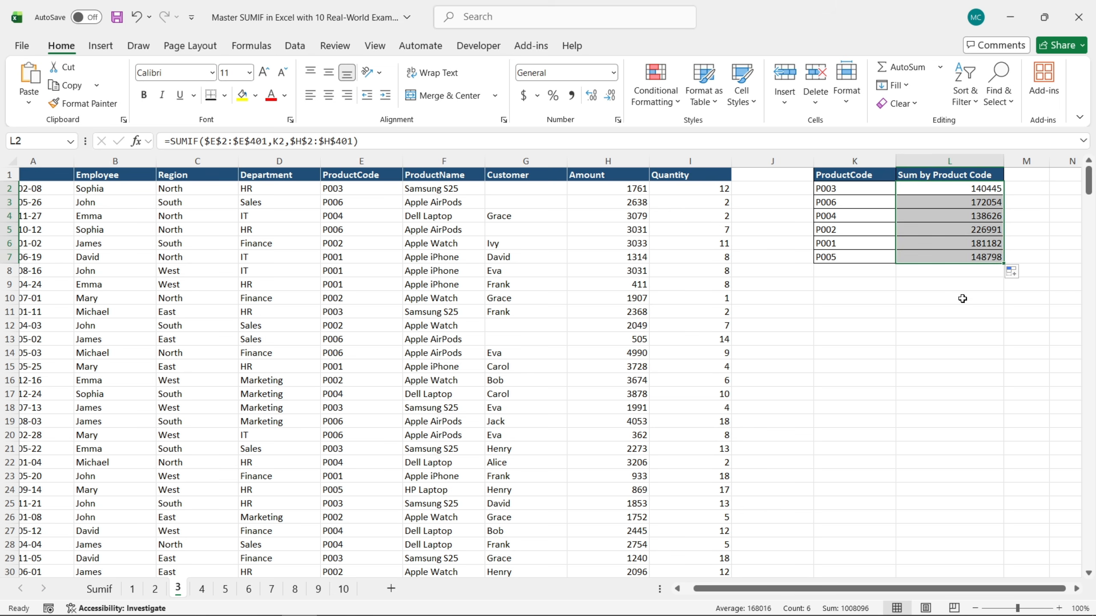
pyautogui.click(961, 292)
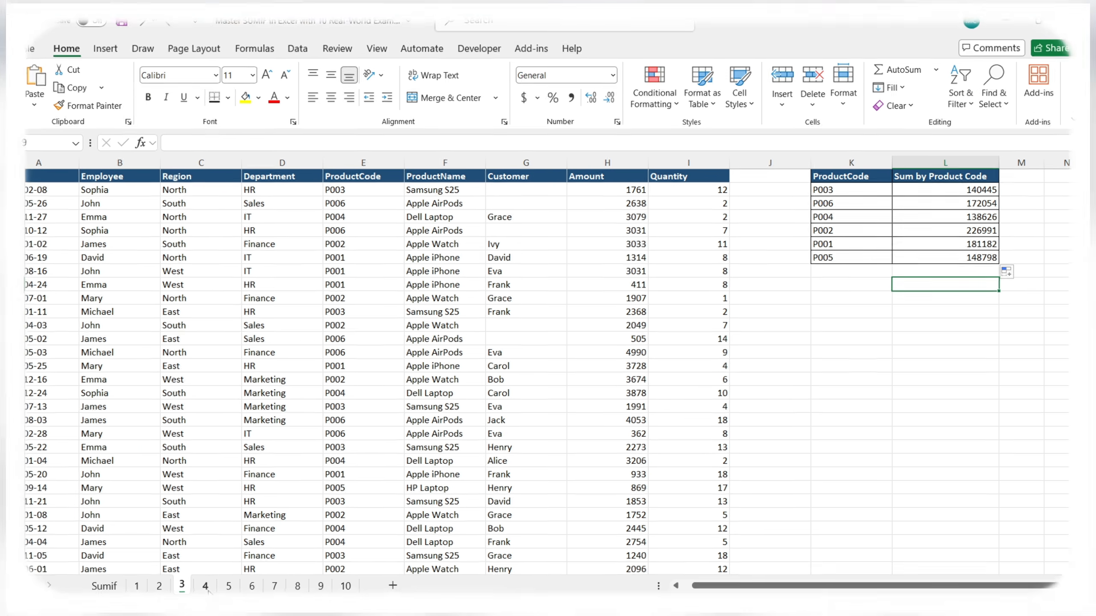
# On sheet 4, start a SUMIF formula in L2 of the Sum by Department table and open its function arguments
pyautogui.click(206, 586)
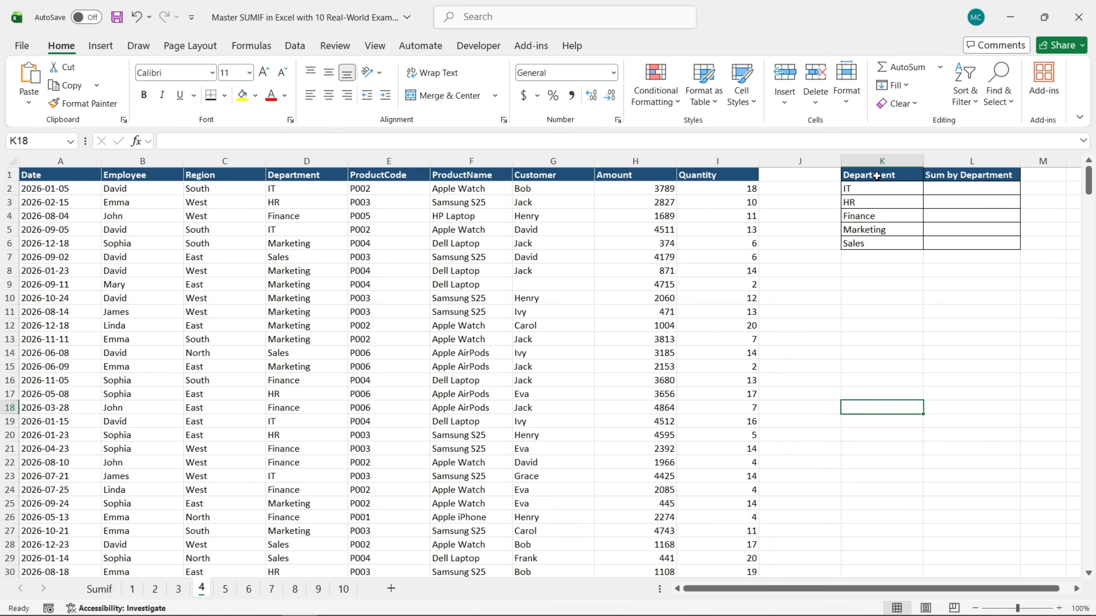
pyautogui.moveTo(877, 176); pyautogui.dragTo(984, 242)
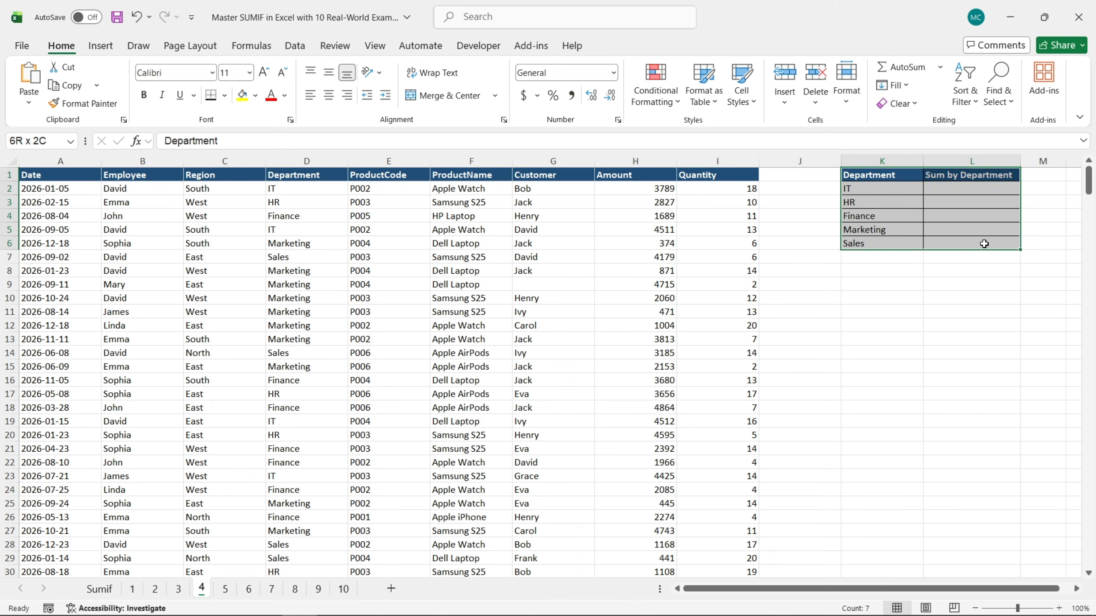
pyautogui.click(957, 190)
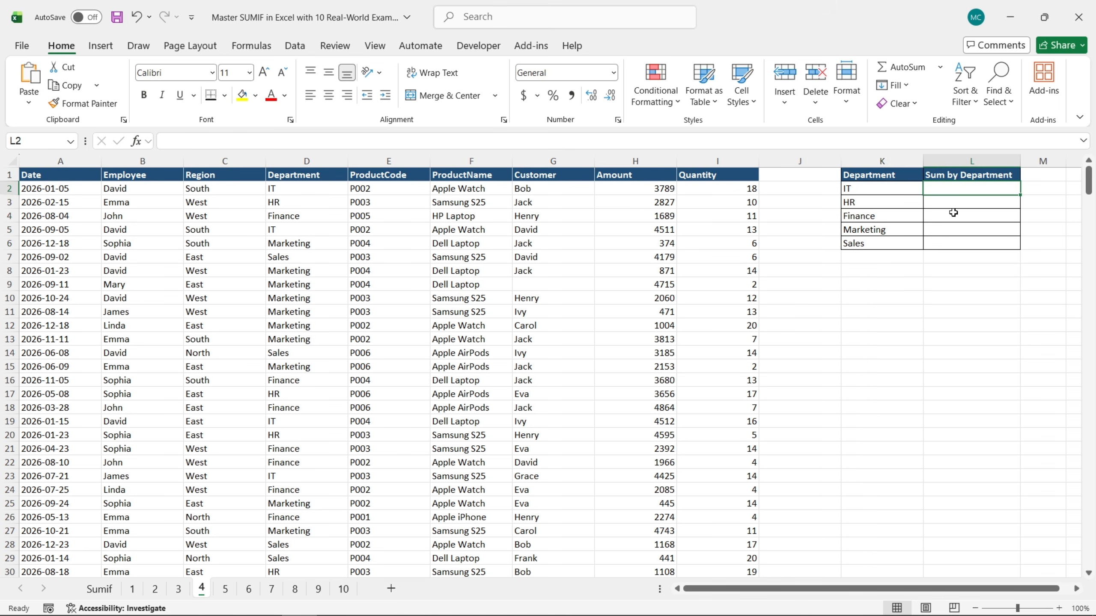
pyautogui.write('=sum')
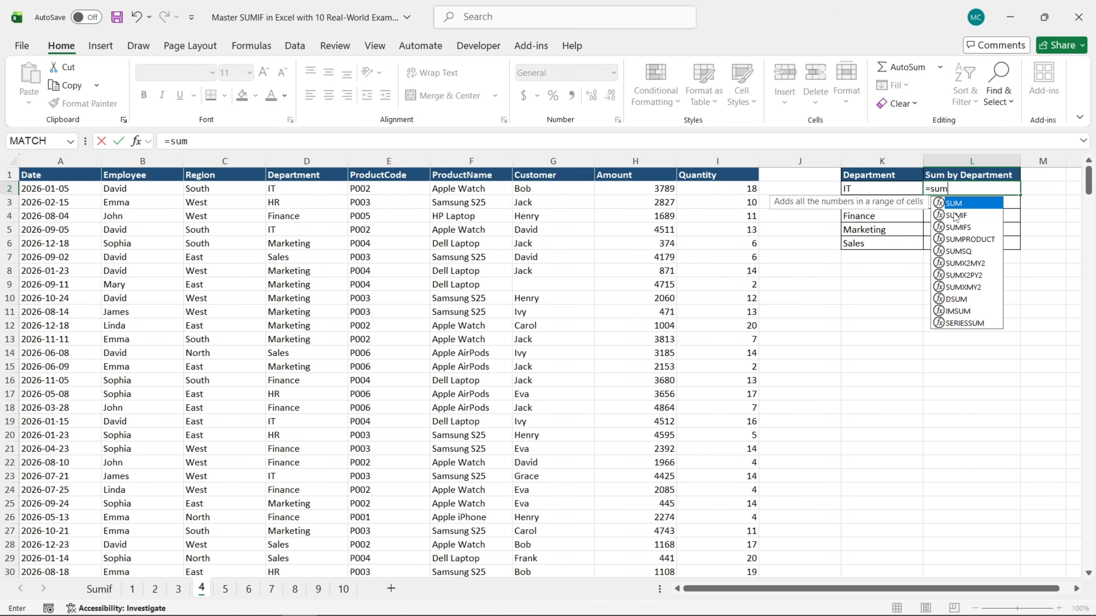
pyautogui.doubleClick(956, 215)
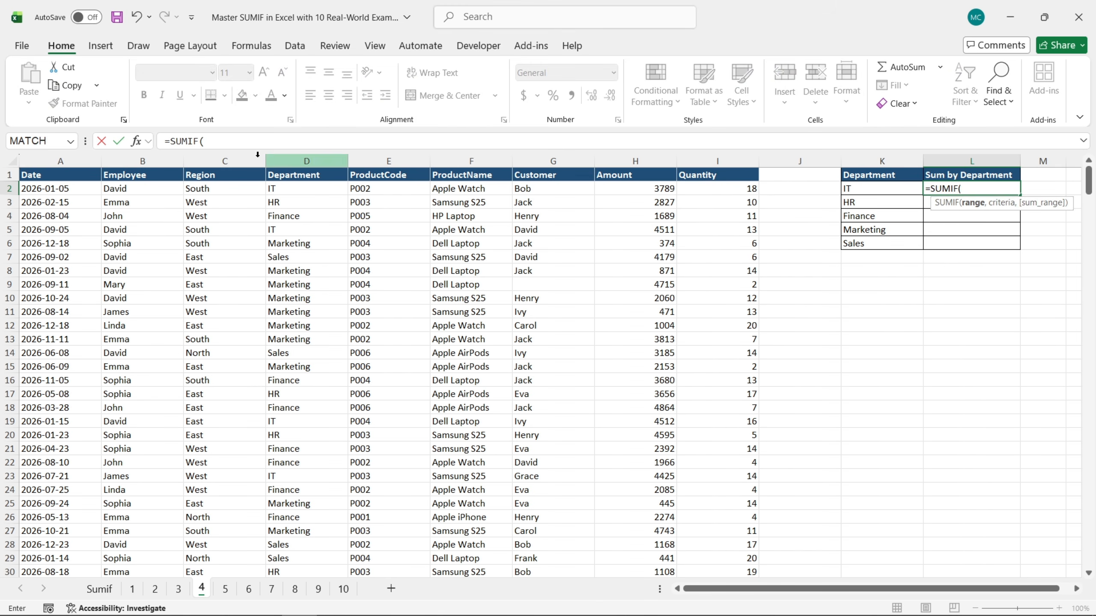
pyautogui.click(137, 143)
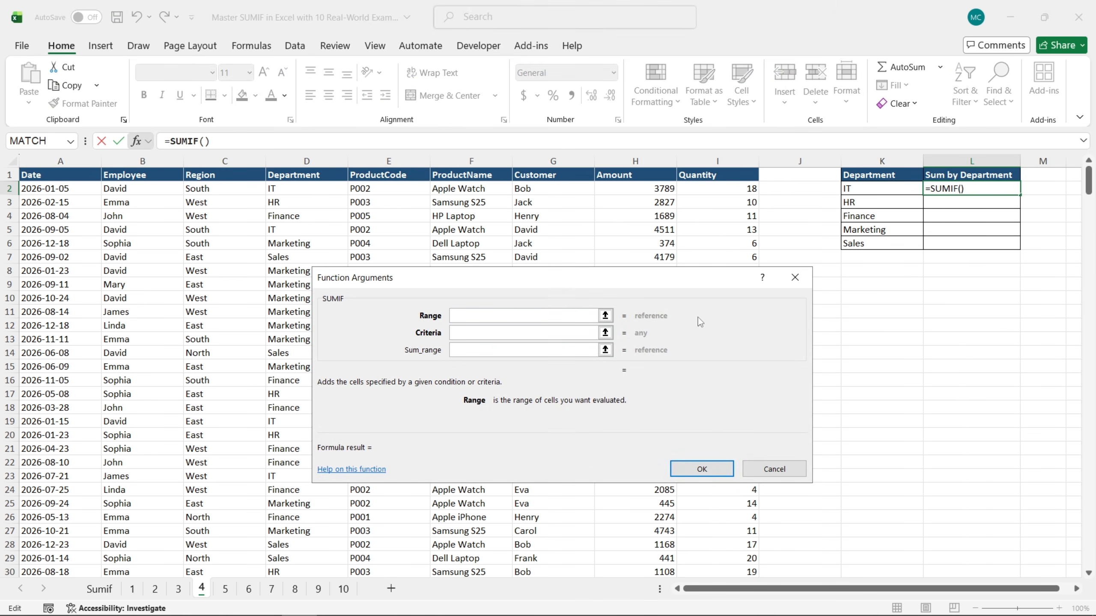
# Set the SUMIF range to the absolute Department cells $D$2:$D$401 and the criteria to cell K2
pyautogui.click(311, 189)
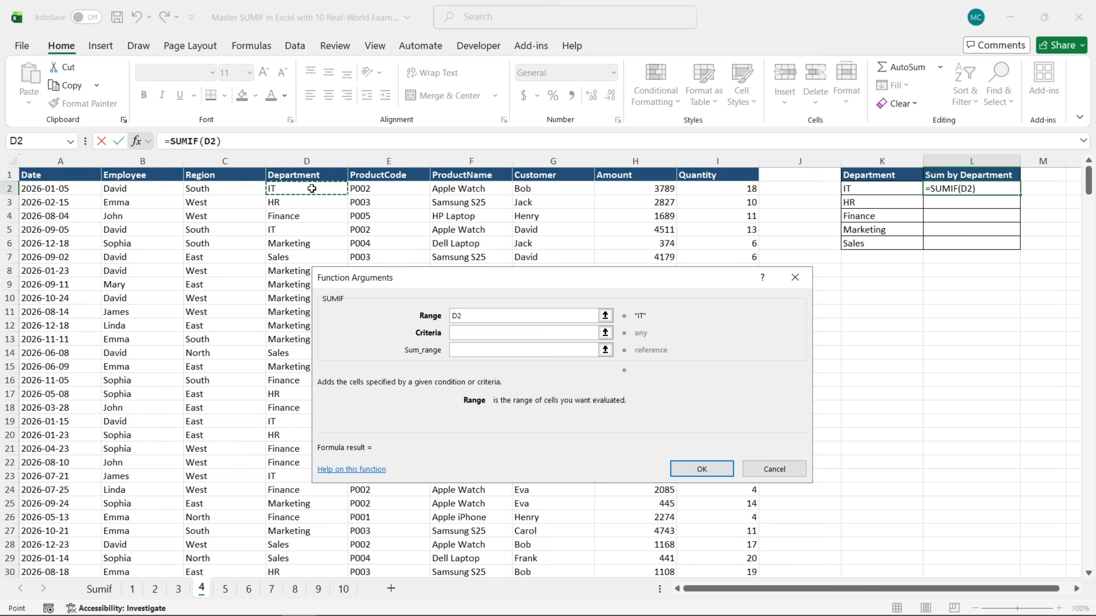
pyautogui.hotkey('ctrl', 'shift', 'Down')
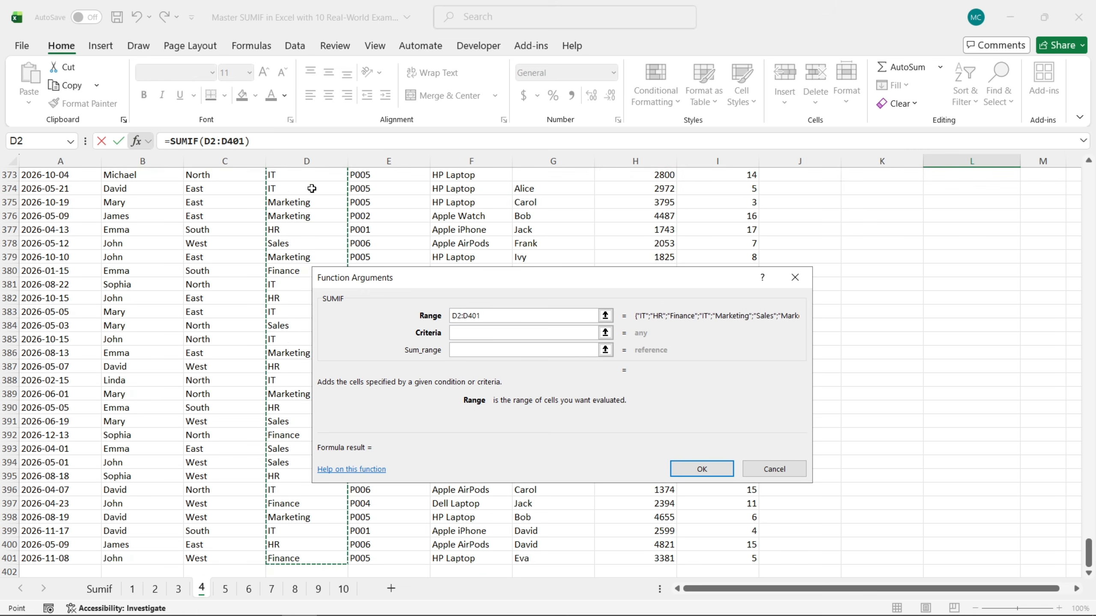
pyautogui.press('F4')
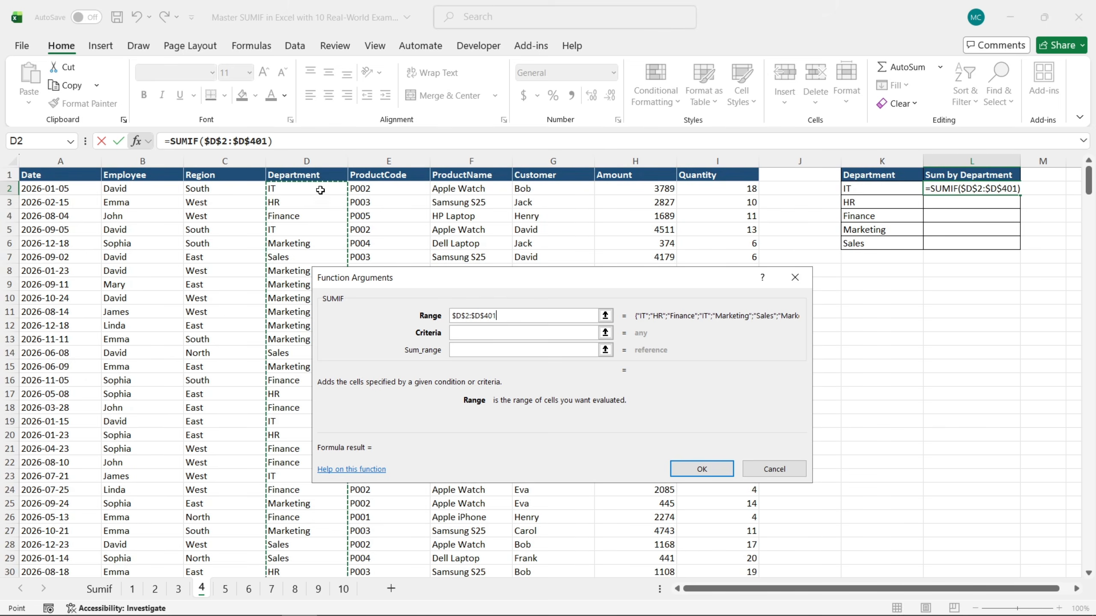
pyautogui.click(487, 333)
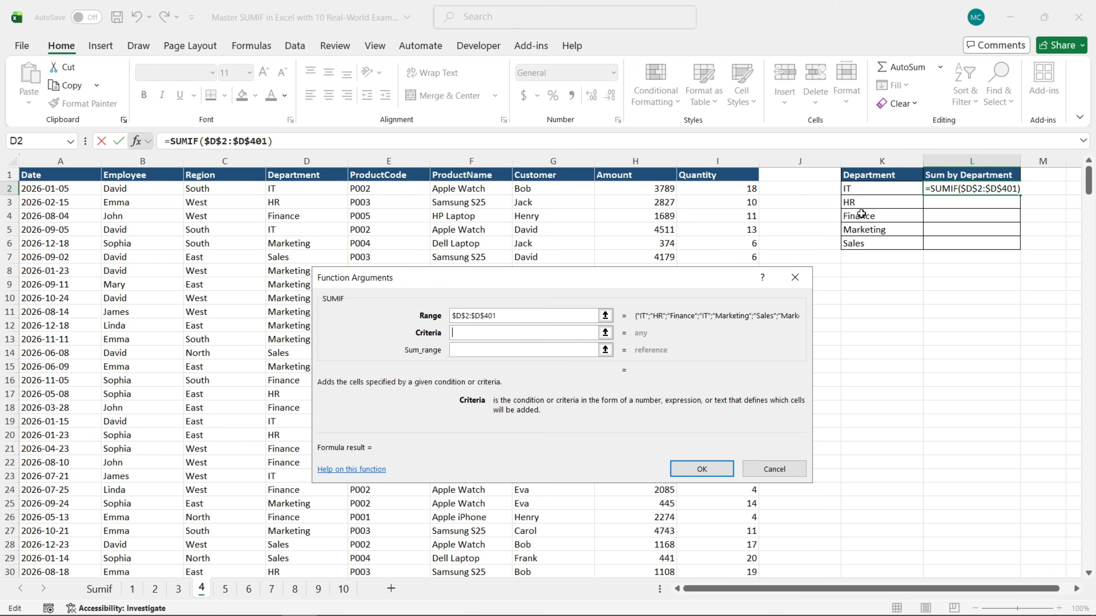
pyautogui.click(871, 187)
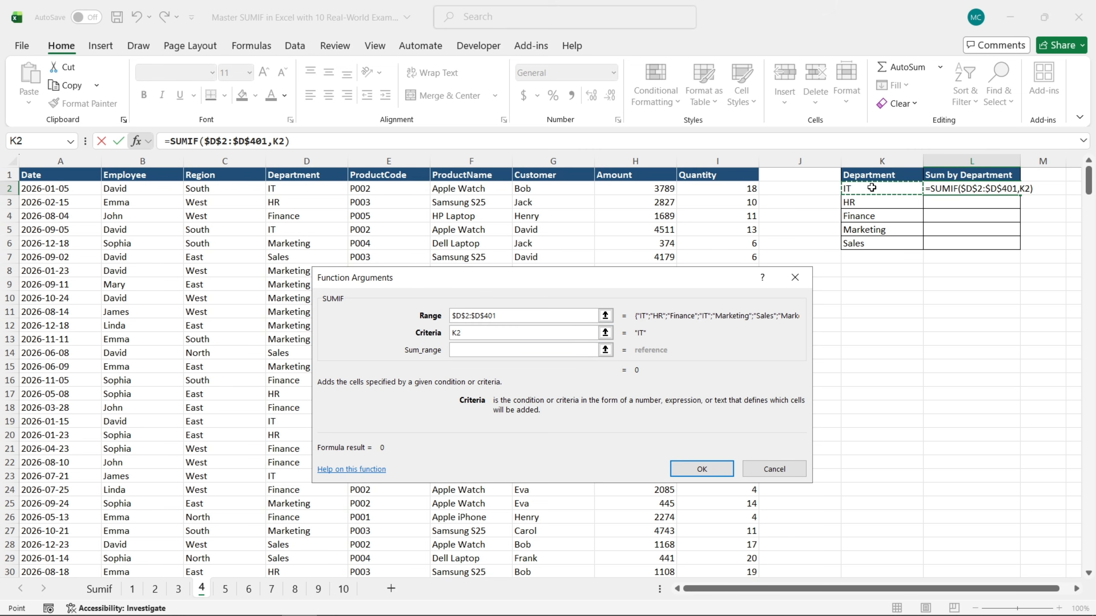
# Complete the department SUMIF with the absolute Amount cells $H$2:$H$401 as sum range and fill the formula down to L6
pyautogui.click(541, 350)
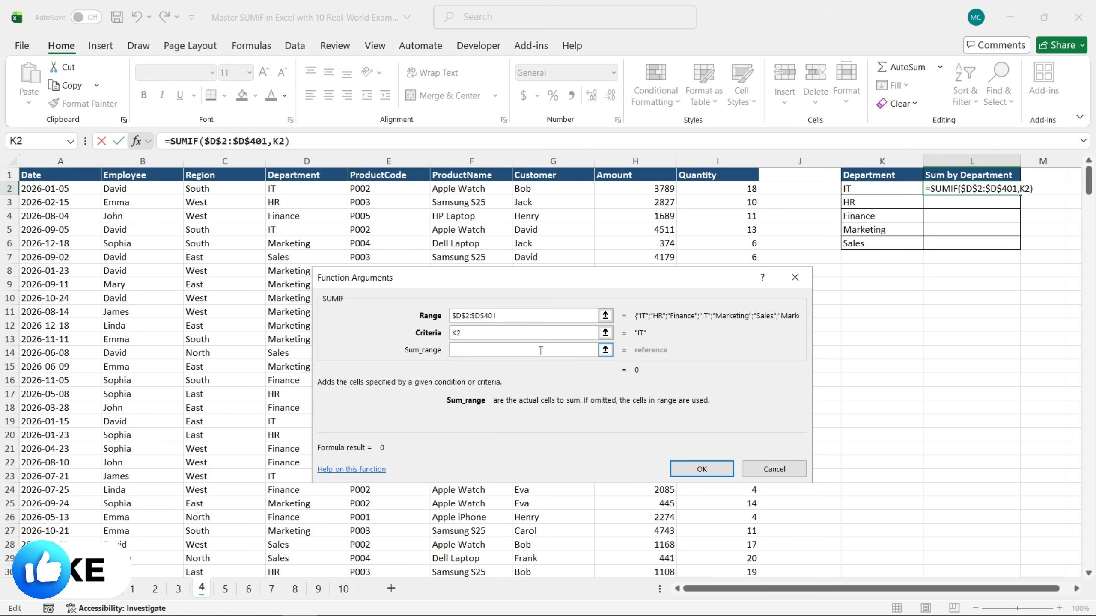
pyautogui.click(634, 188)
pyautogui.hotkey('ctrl', 'shift', 'Down')
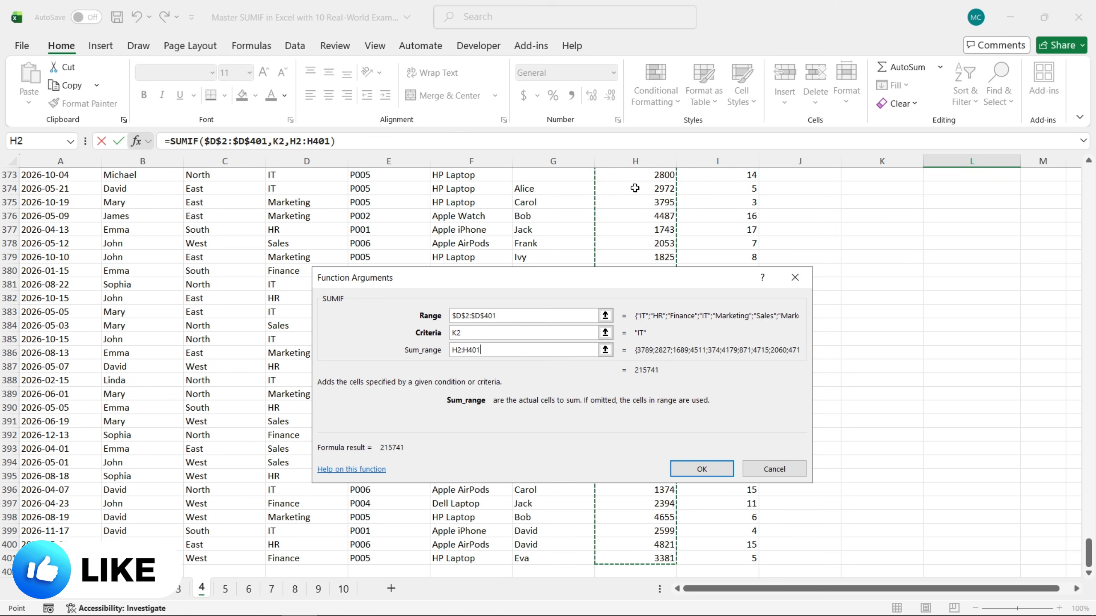
pyautogui.press('F4')
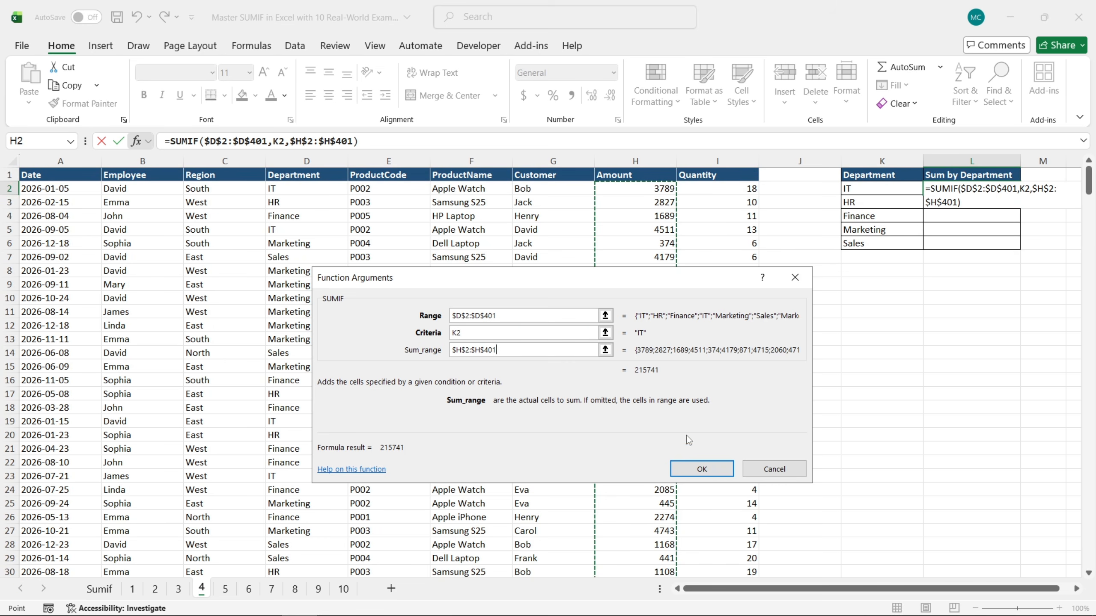
pyautogui.click(701, 469)
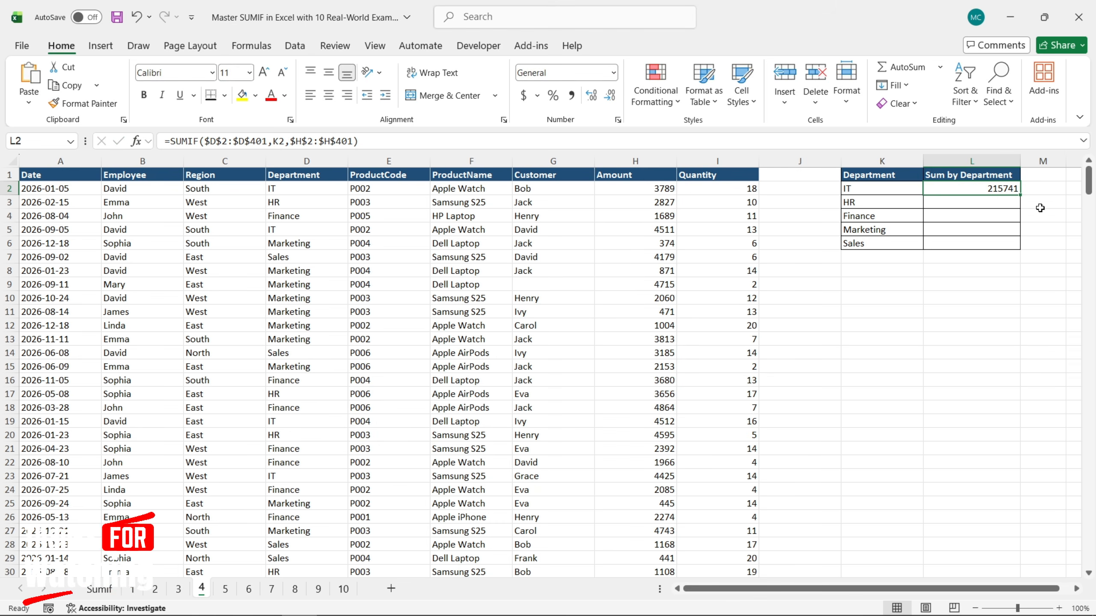
pyautogui.moveTo(1021, 197); pyautogui.dragTo(1020, 250)
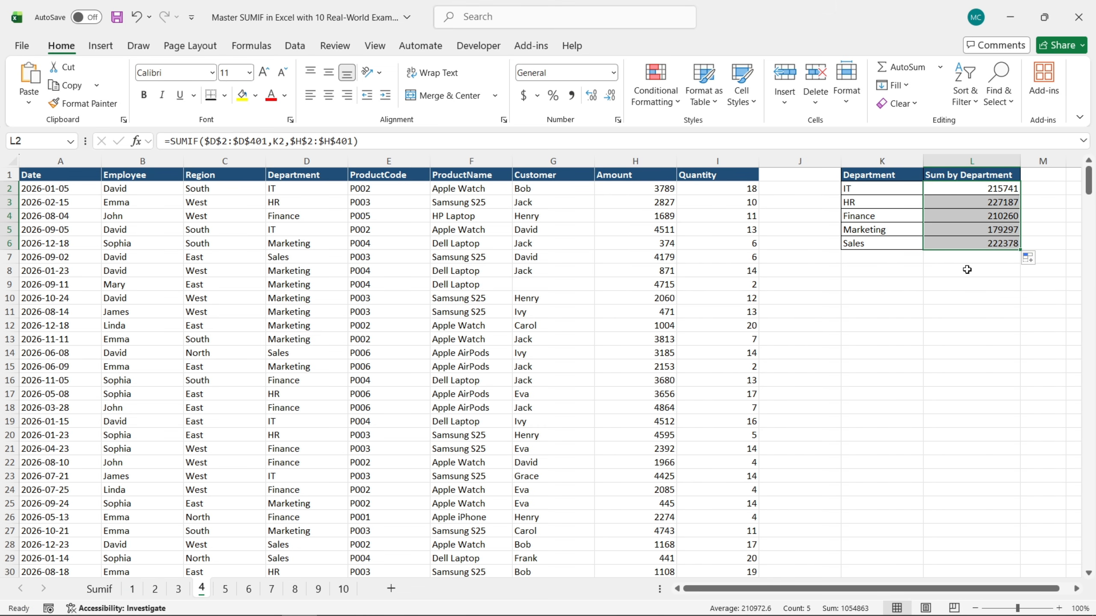
pyautogui.click(936, 268)
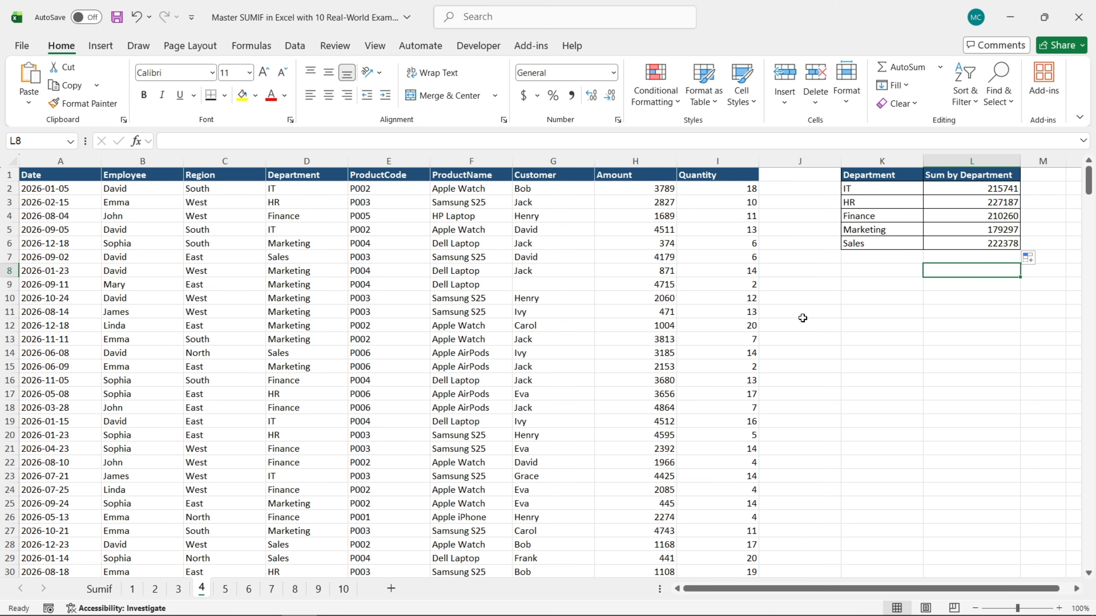
# On sheet 5, start a SUMIF formula in L2 of the Sum Quantity by ProductName table and open its function arguments
pyautogui.click(225, 589)
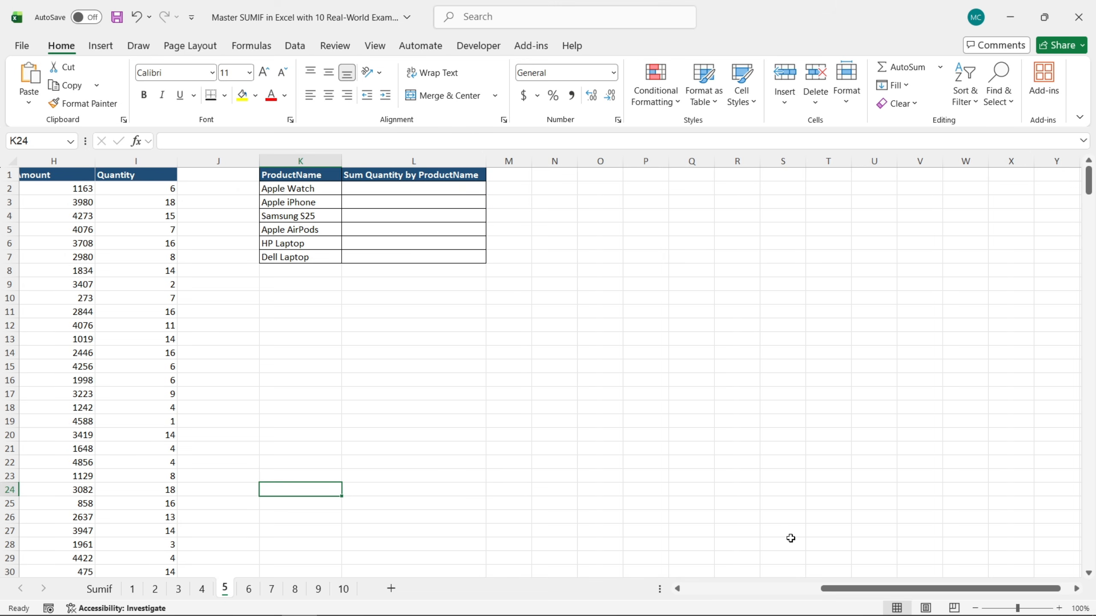
pyautogui.moveTo(844, 588); pyautogui.dragTo(702, 588)
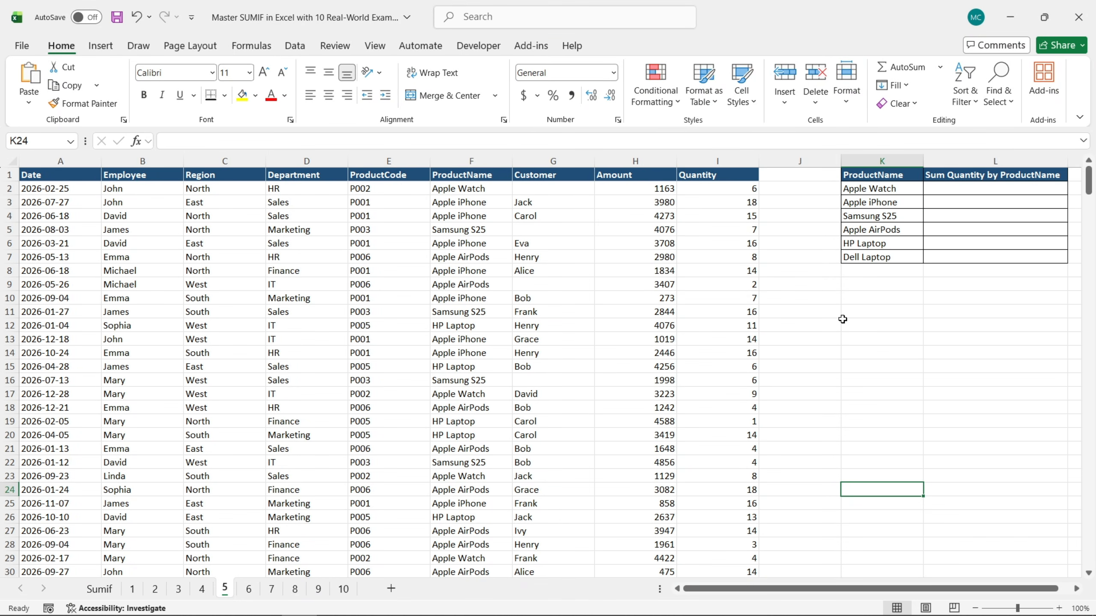
pyautogui.click(977, 190)
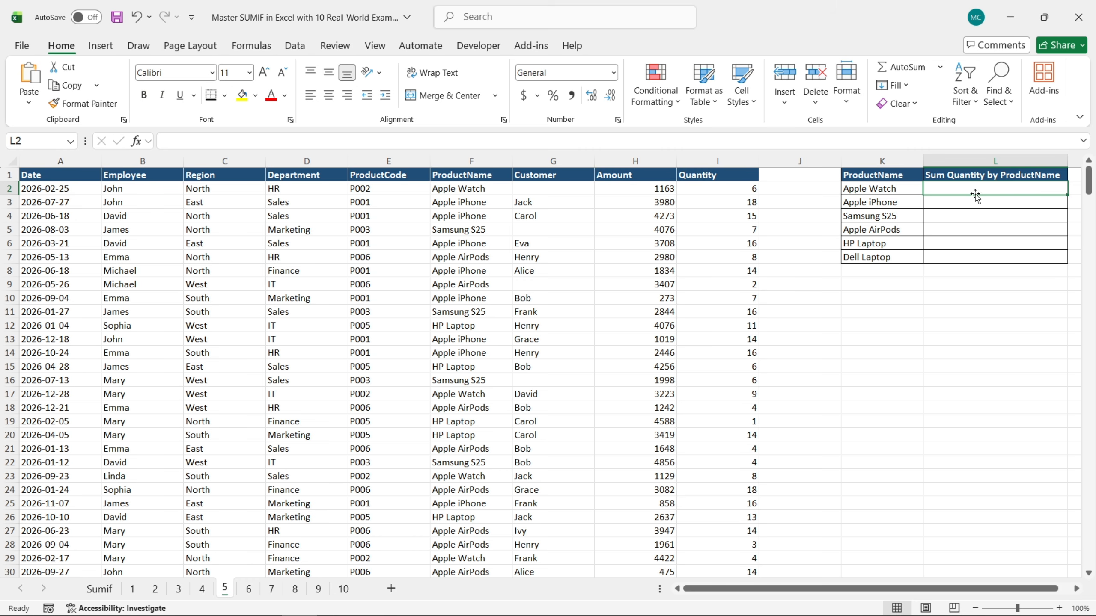
pyautogui.write('=sum')
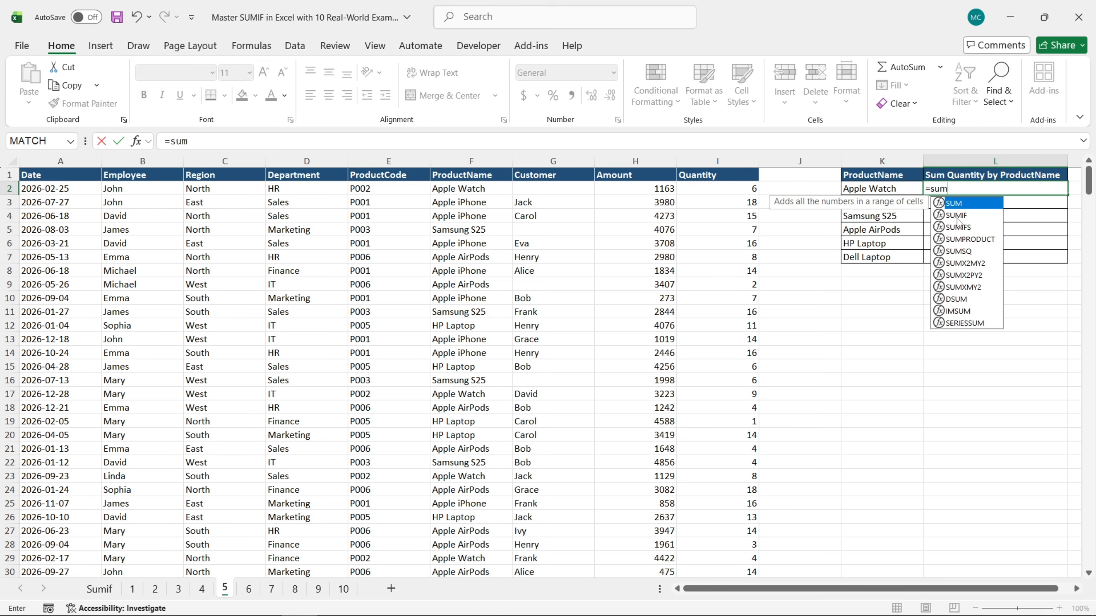
pyautogui.doubleClick(958, 216)
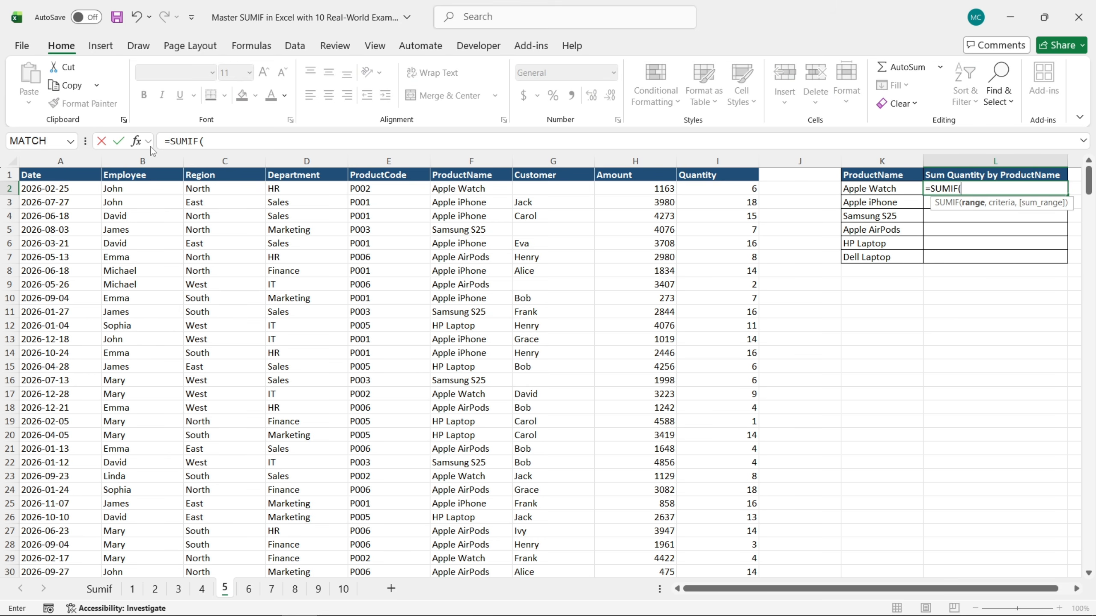
pyautogui.click(137, 141)
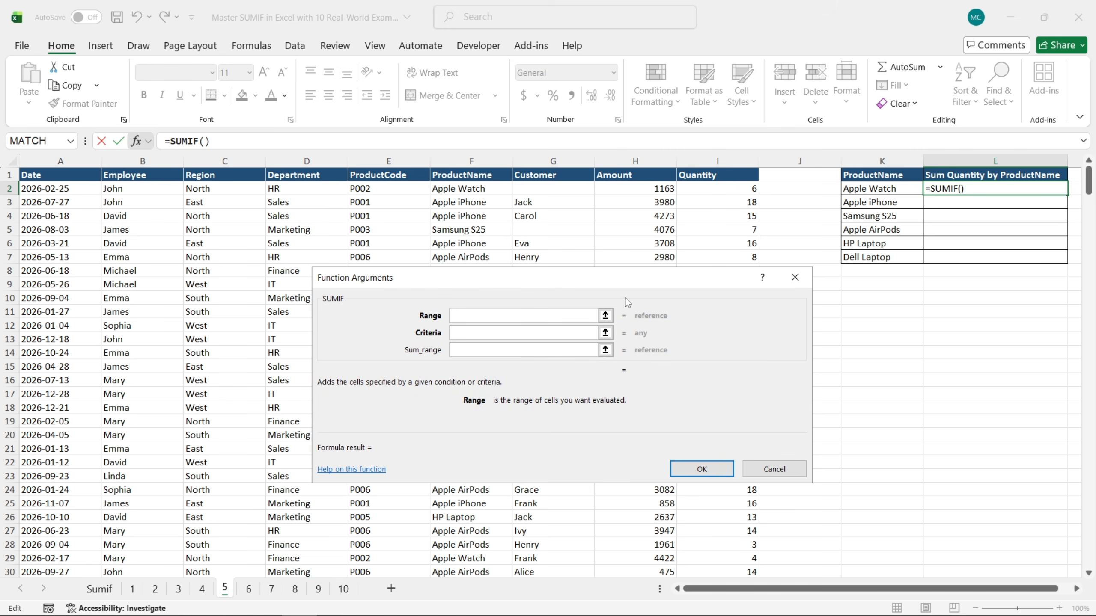
# Set the SUMIF range to the absolute ProductName cells $F$2:$F$401 and the criteria to cell K2
pyautogui.click(475, 189)
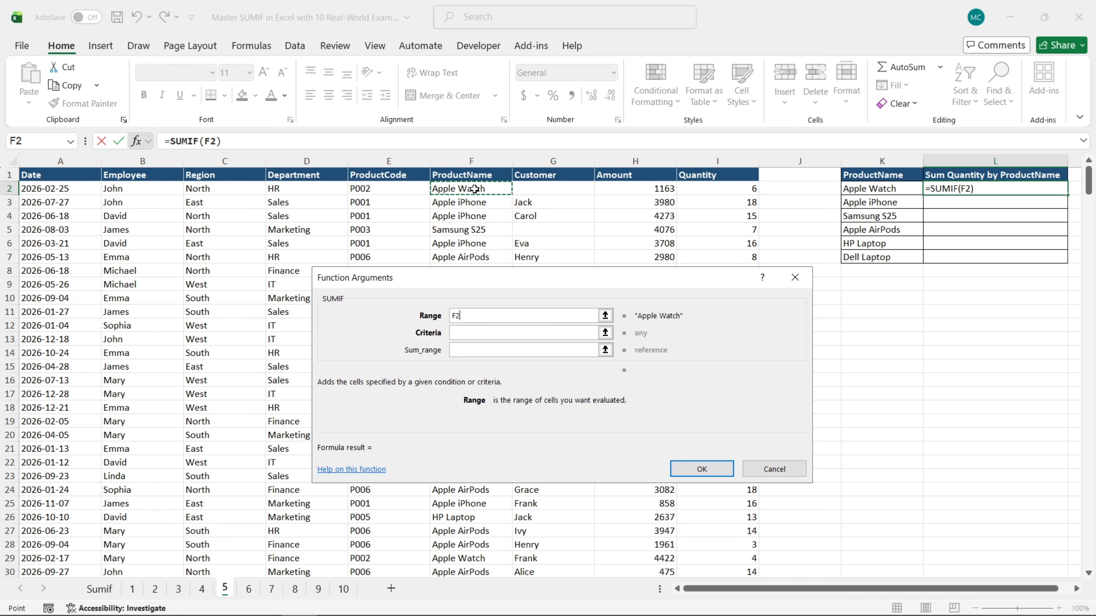
pyautogui.hotkey('ctrl', 'shift', 'Down')
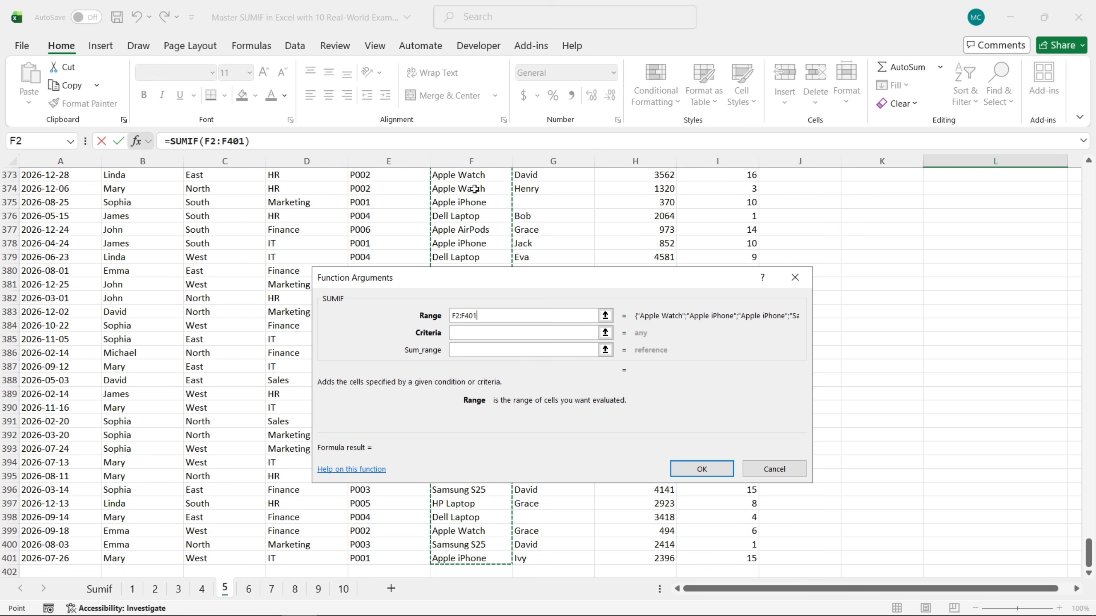
pyautogui.press('F4')
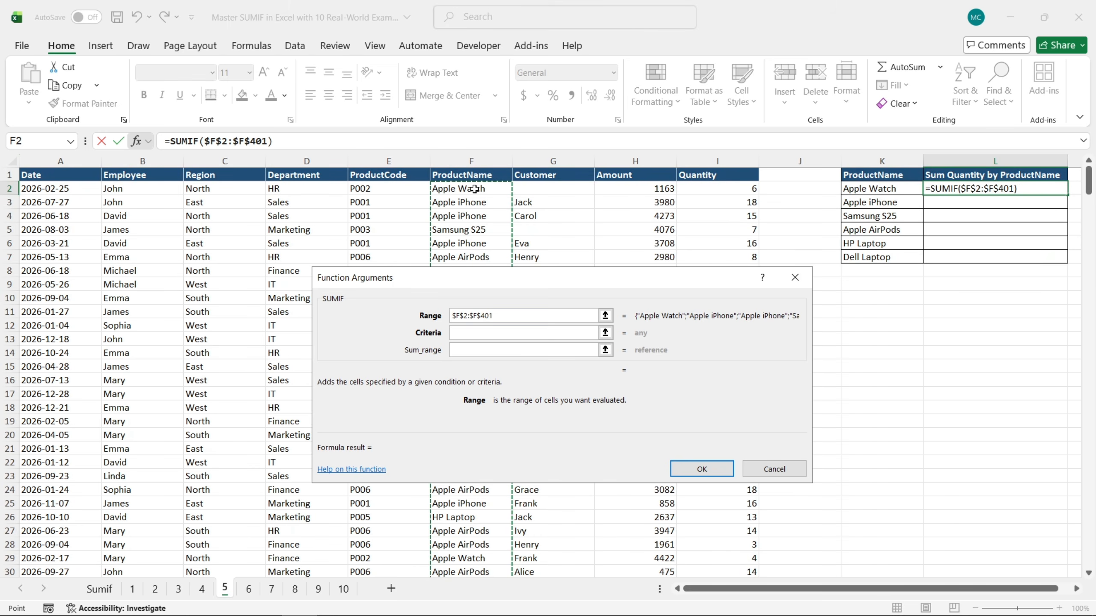
pyautogui.click(505, 331)
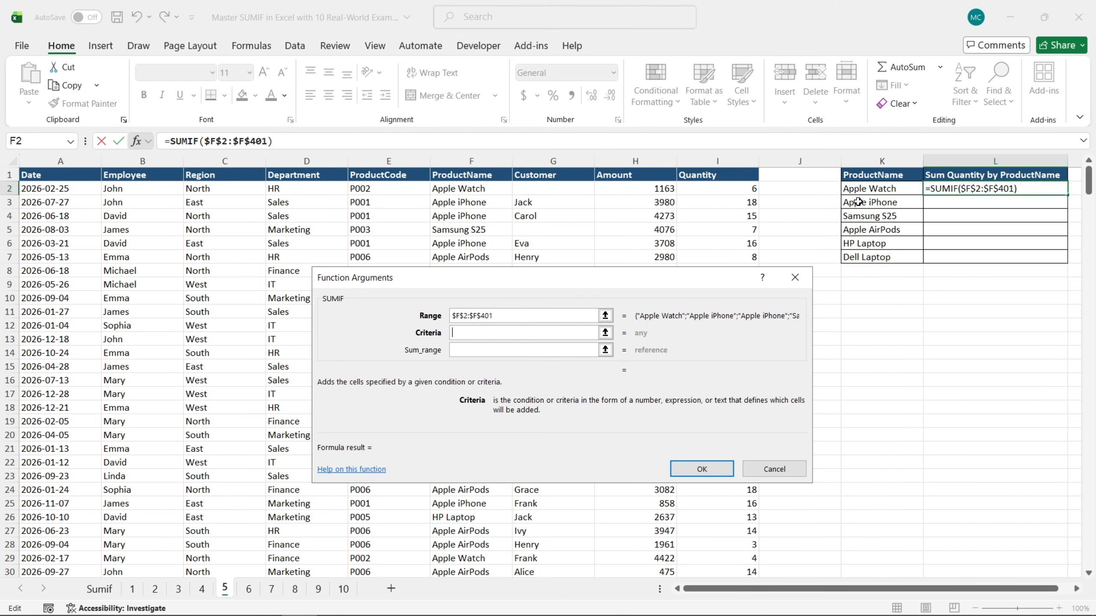
pyautogui.click(877, 191)
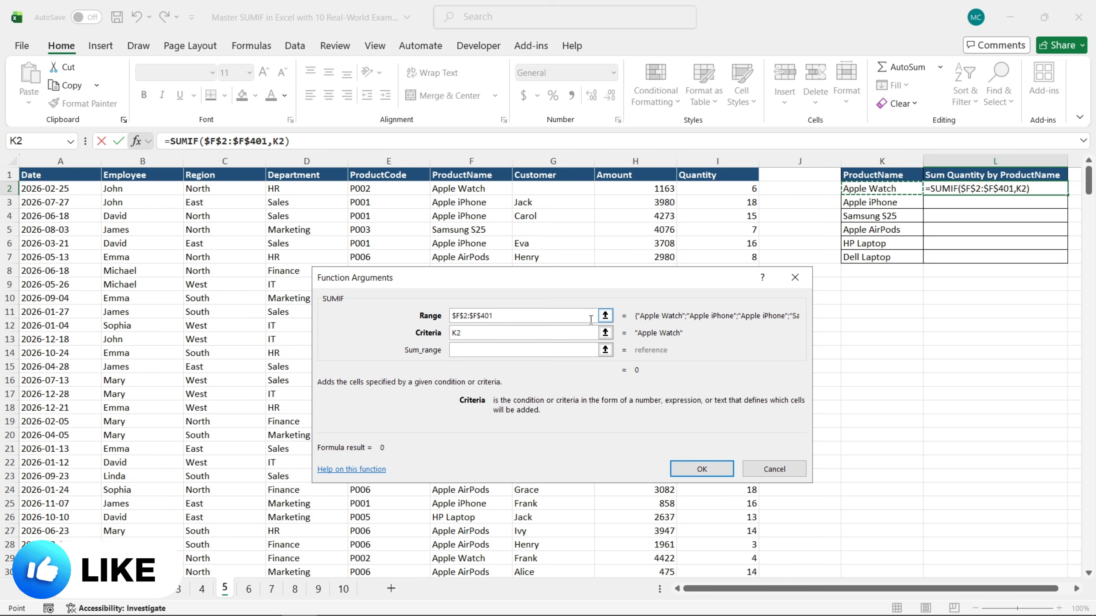
# Complete the product-name SUMIF with the absolute Quantity cells $I$2:$I$401 as sum range and fill the formula down to L7
pyautogui.click(530, 350)
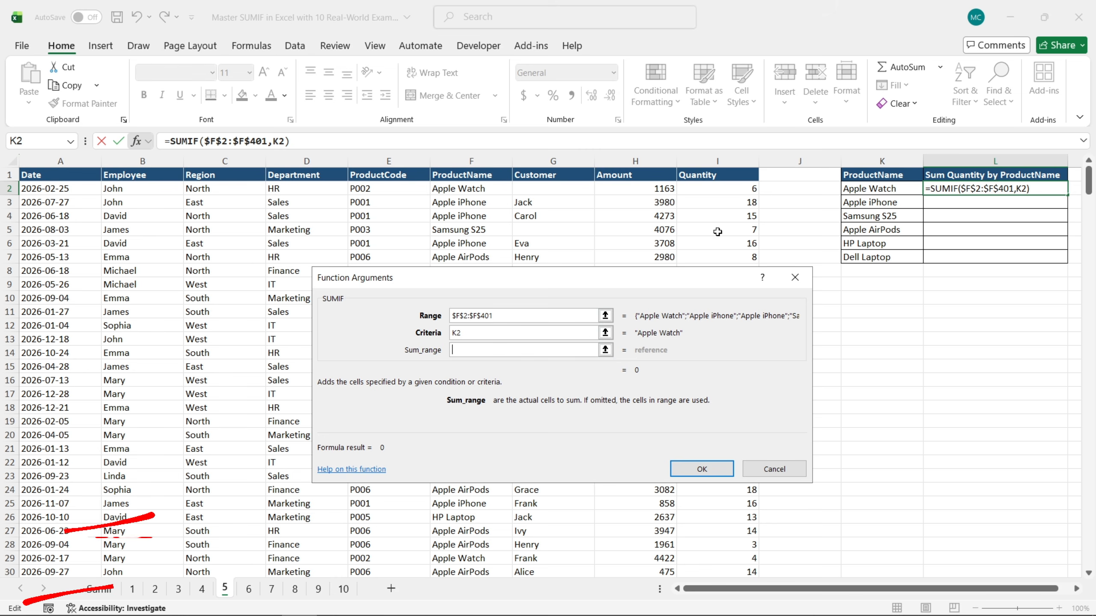
pyautogui.click(733, 190)
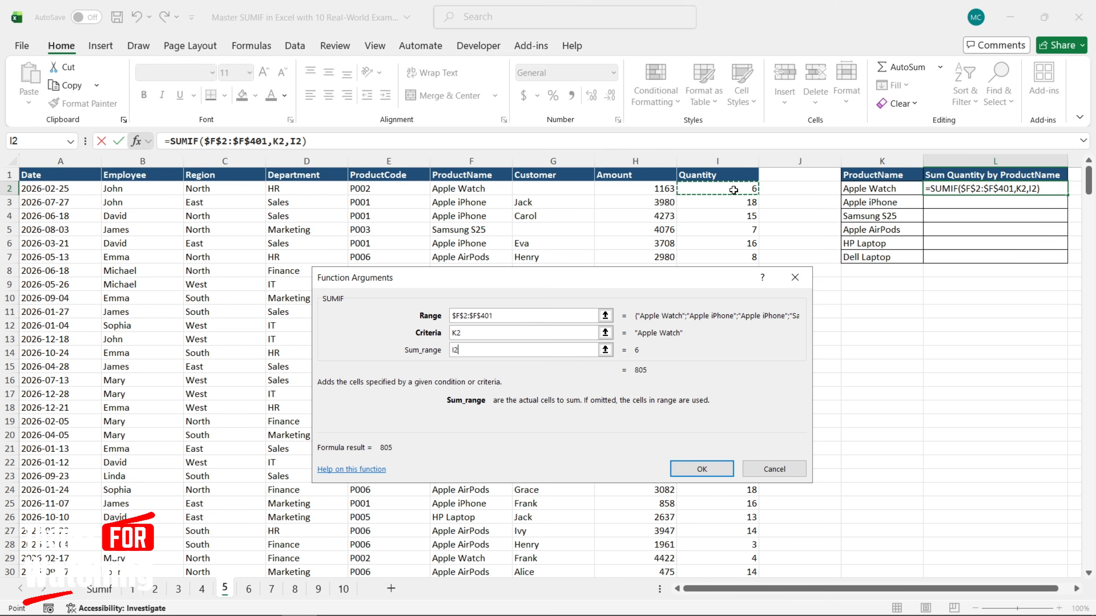
pyautogui.hotkey('ctrl', 'shift', 'Down')
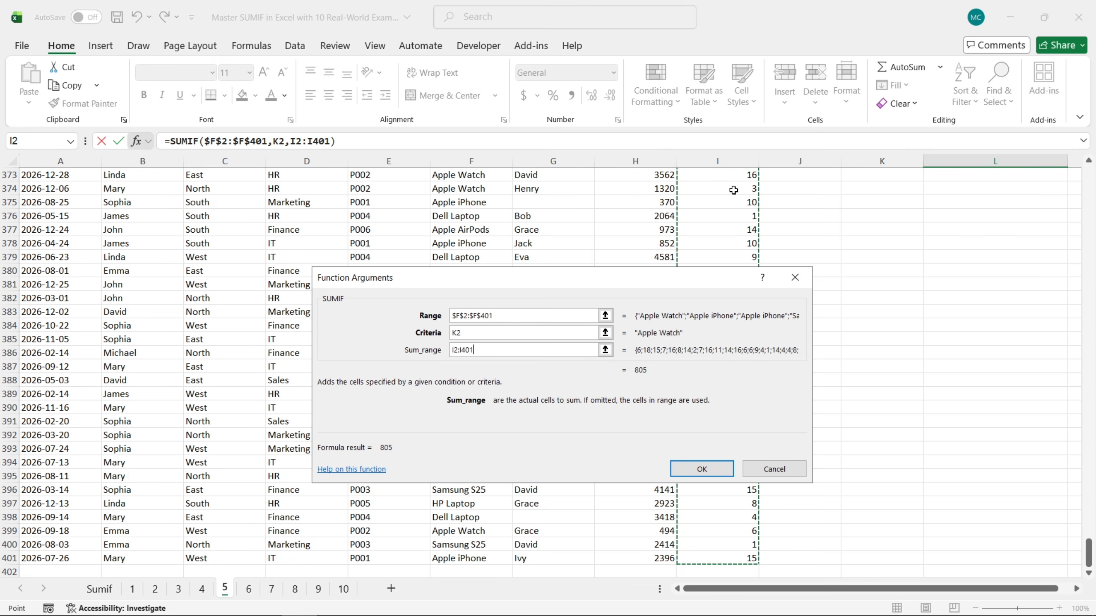
pyautogui.press('F4')
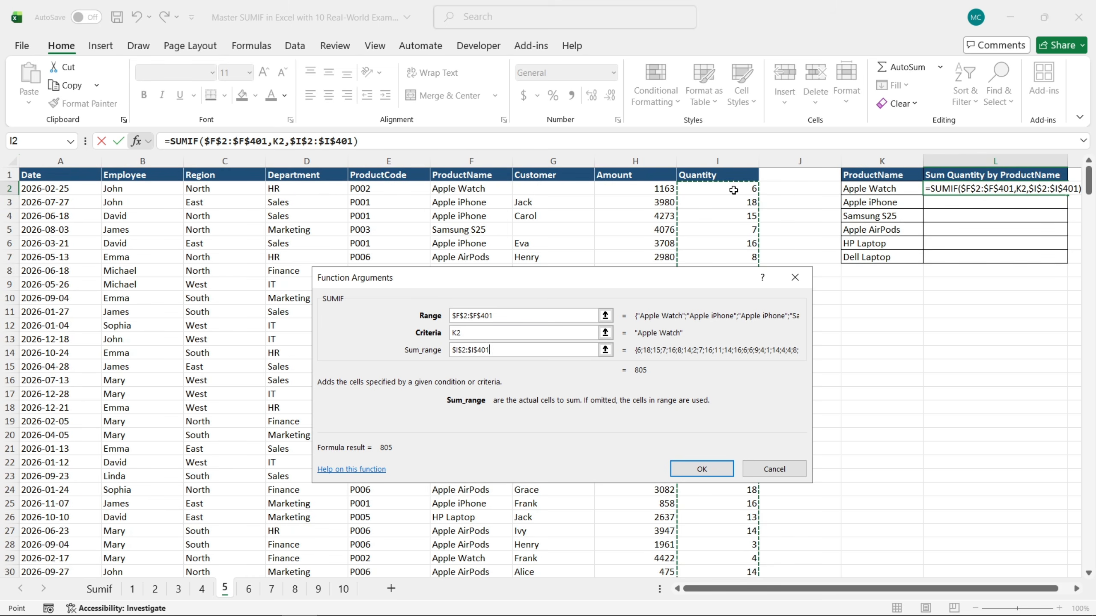
pyautogui.click(702, 469)
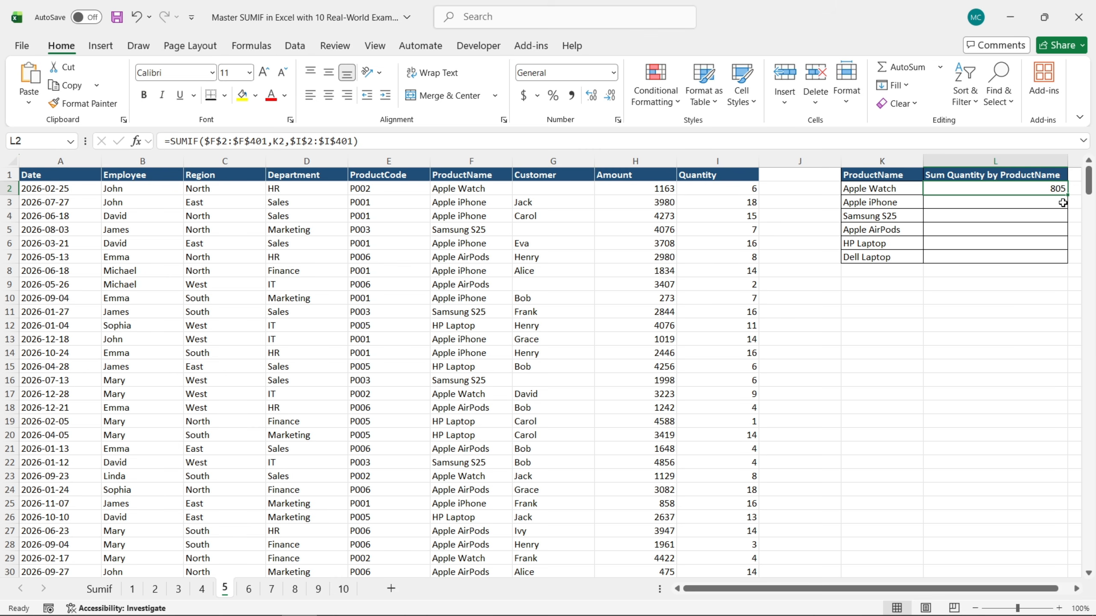
pyautogui.moveTo(1067, 195); pyautogui.dragTo(1068, 263)
pyautogui.click(969, 283)
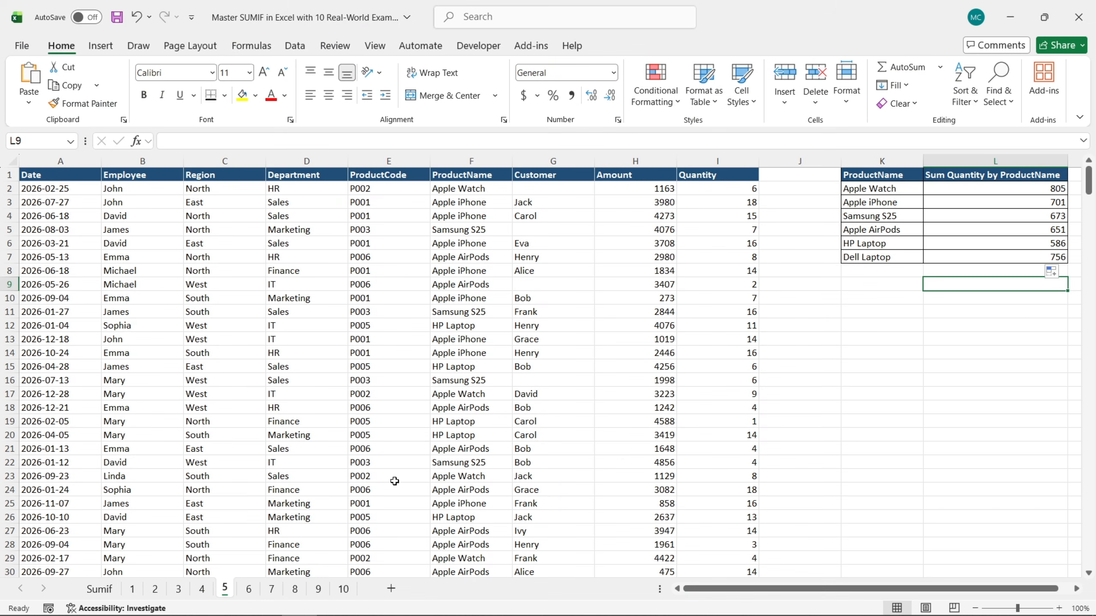
# On sheet 6, start a SUMIF formula in K2 under Sum Amount >1000 and open its function arguments
pyautogui.click(248, 589)
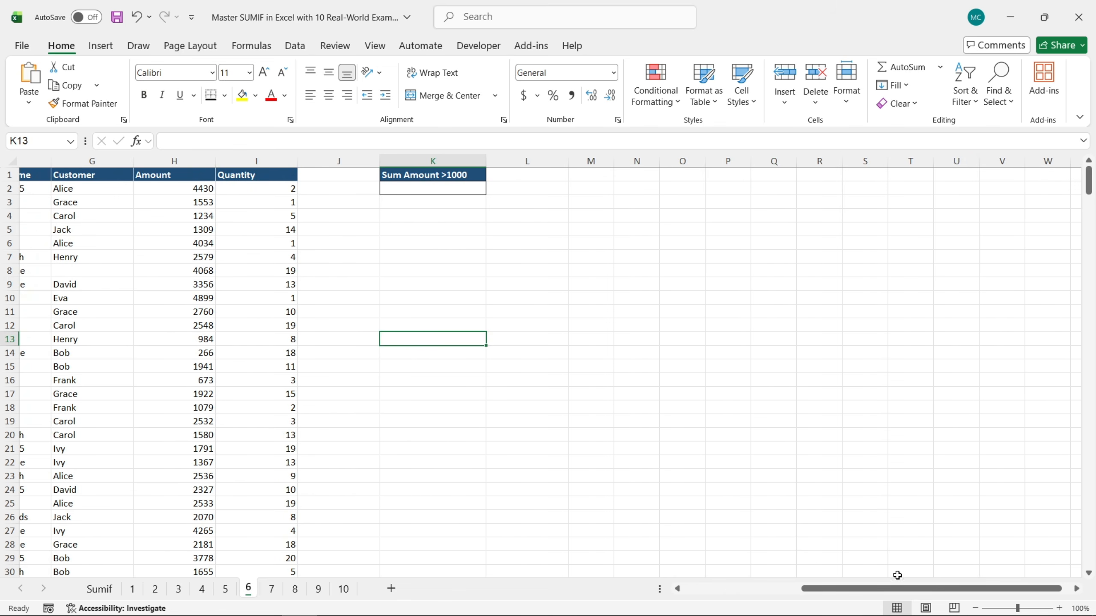
pyautogui.moveTo(867, 592); pyautogui.dragTo(854, 589)
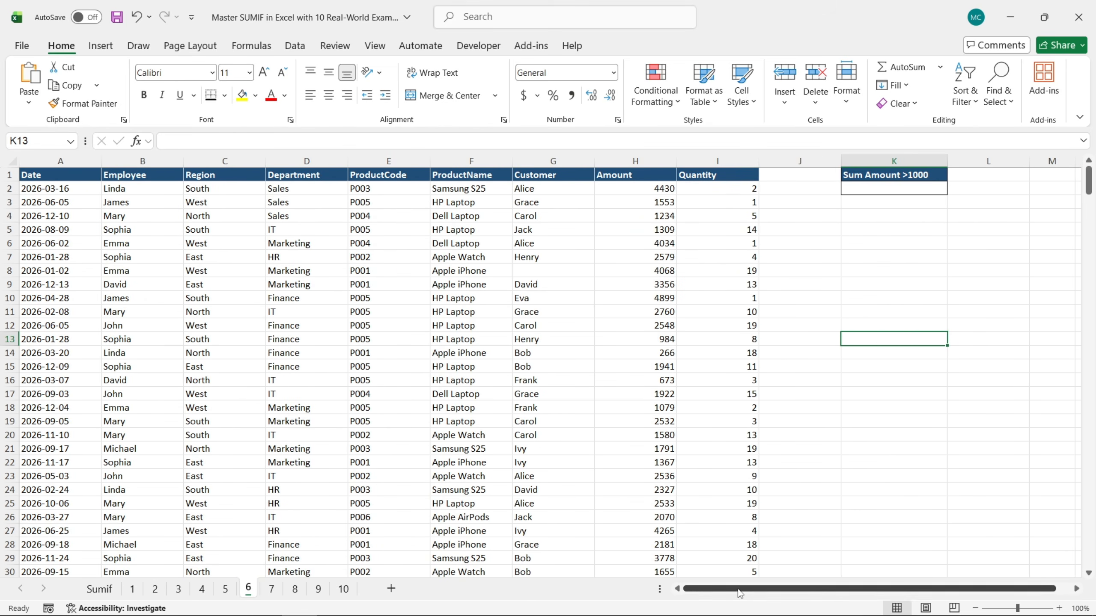
pyautogui.click(898, 190)
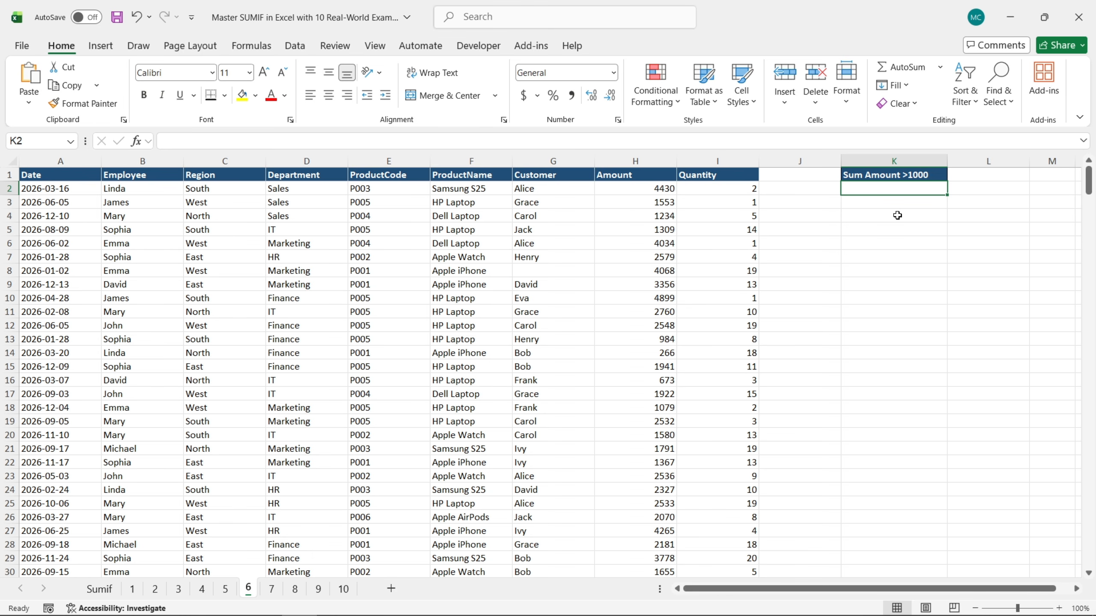
pyautogui.write('=')
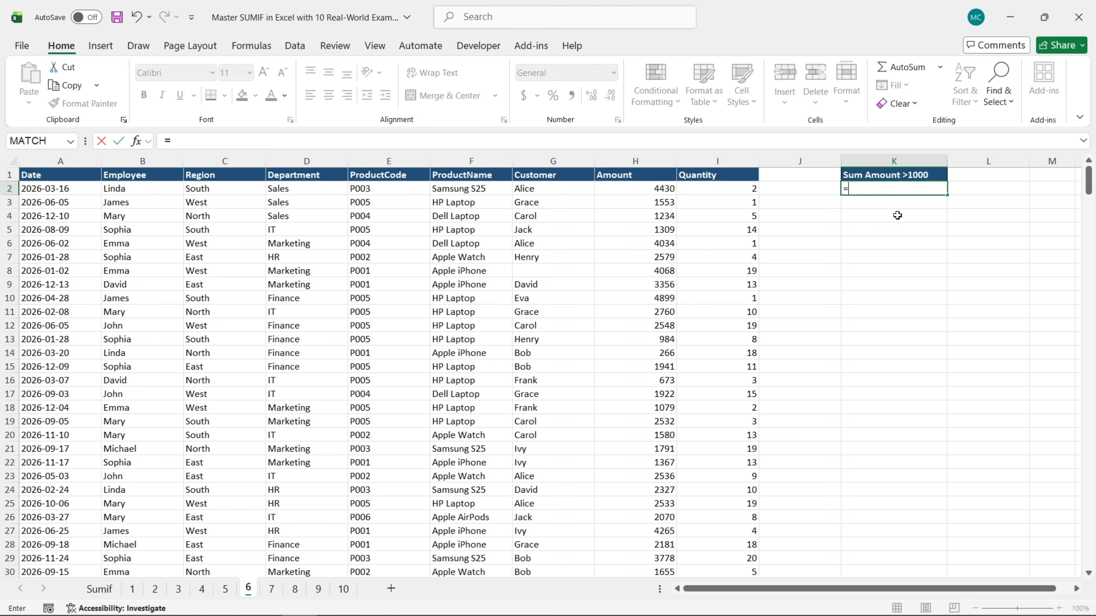
pyautogui.write('sum')
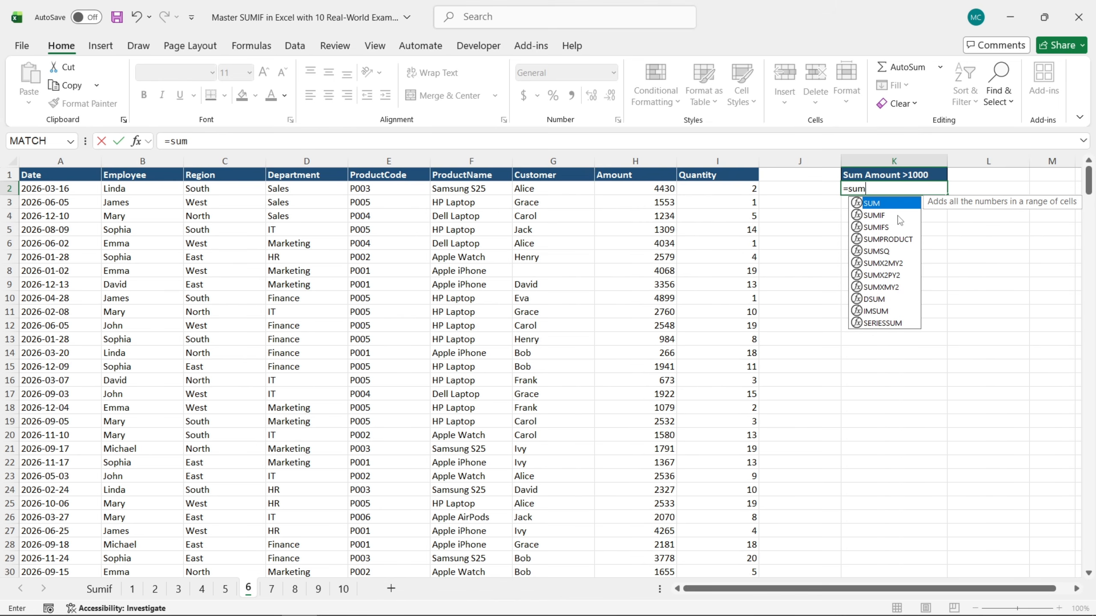
pyautogui.doubleClick(879, 214)
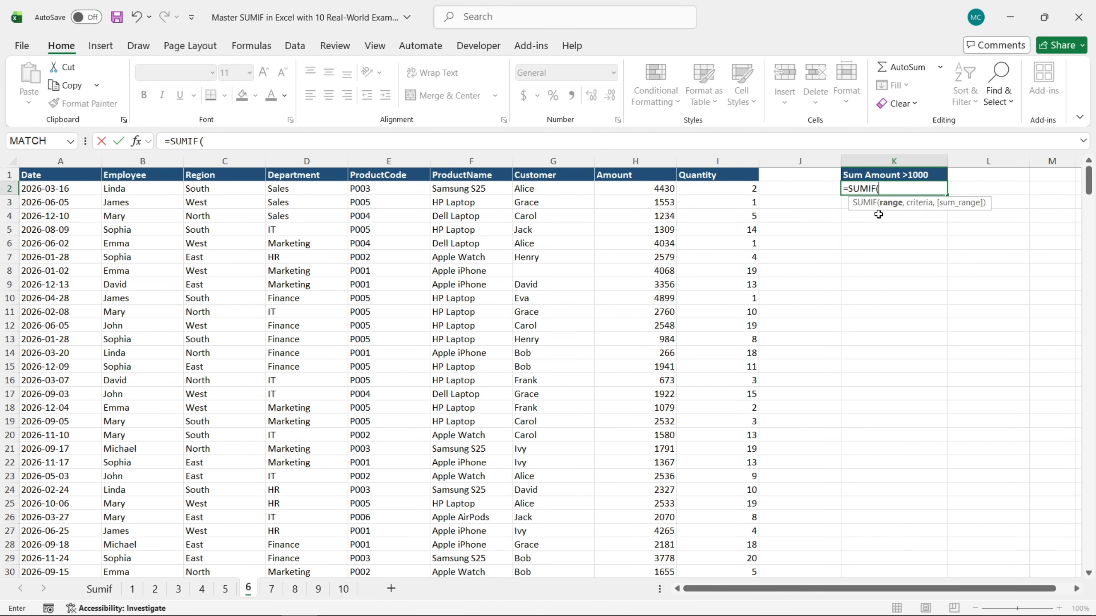
pyautogui.click(136, 141)
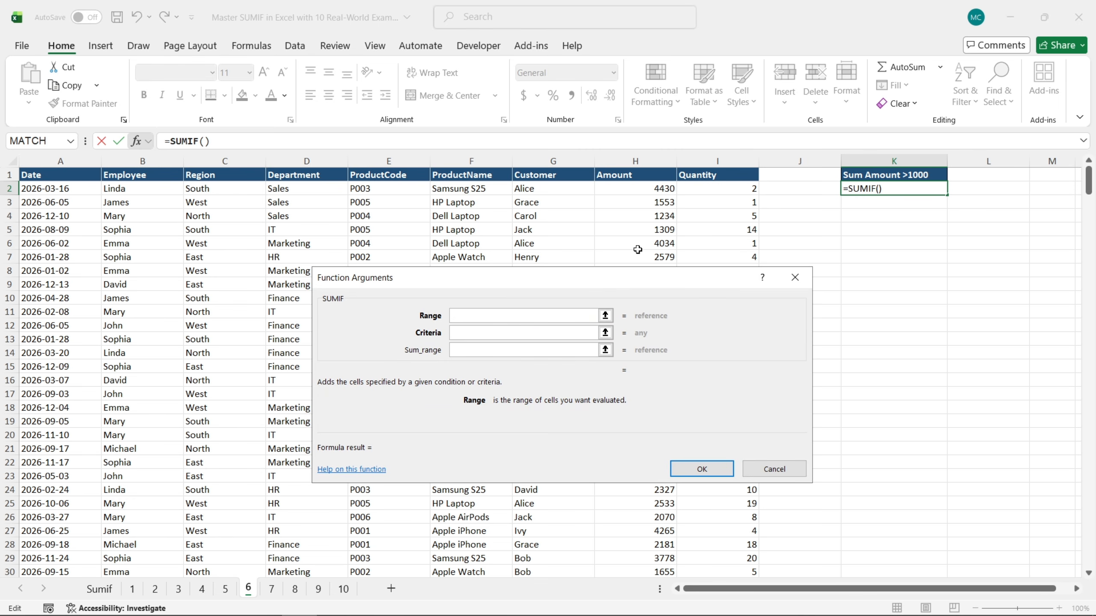
# Set the SUMIF range to the absolute Amount cells $H$2:$H$401 and the criteria to ">1000"
pyautogui.click(650, 187)
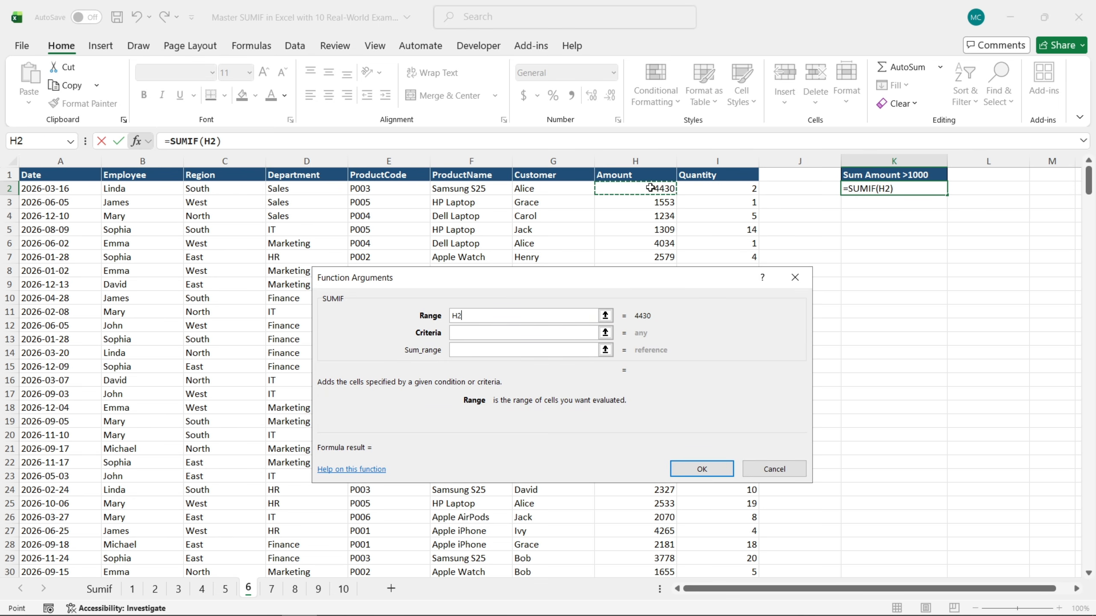
pyautogui.hotkey('ctrl', 'shift', 'Down')
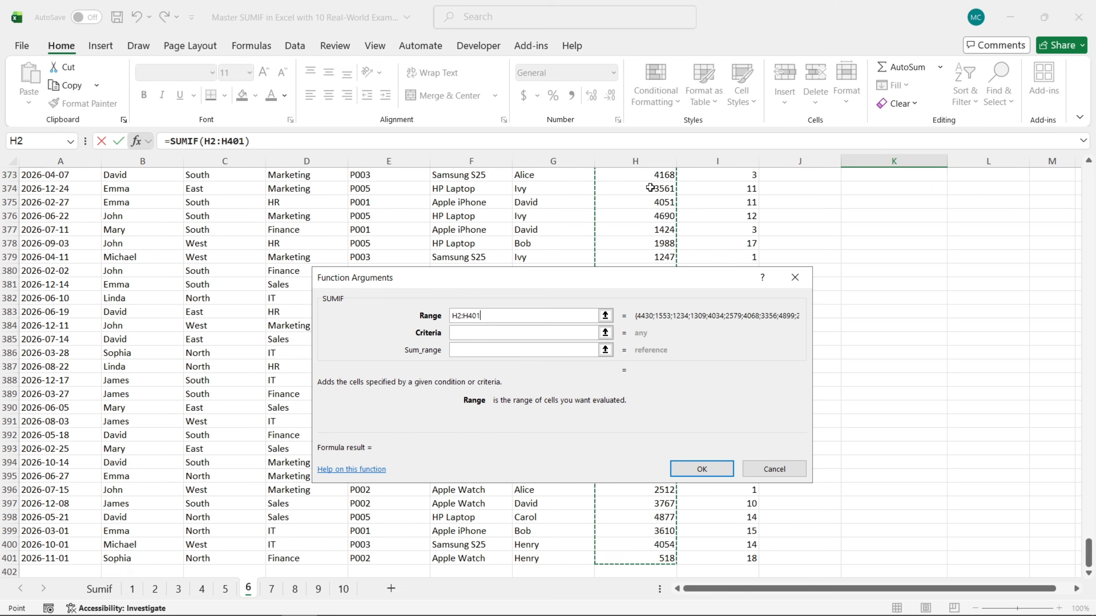
pyautogui.press('F4')
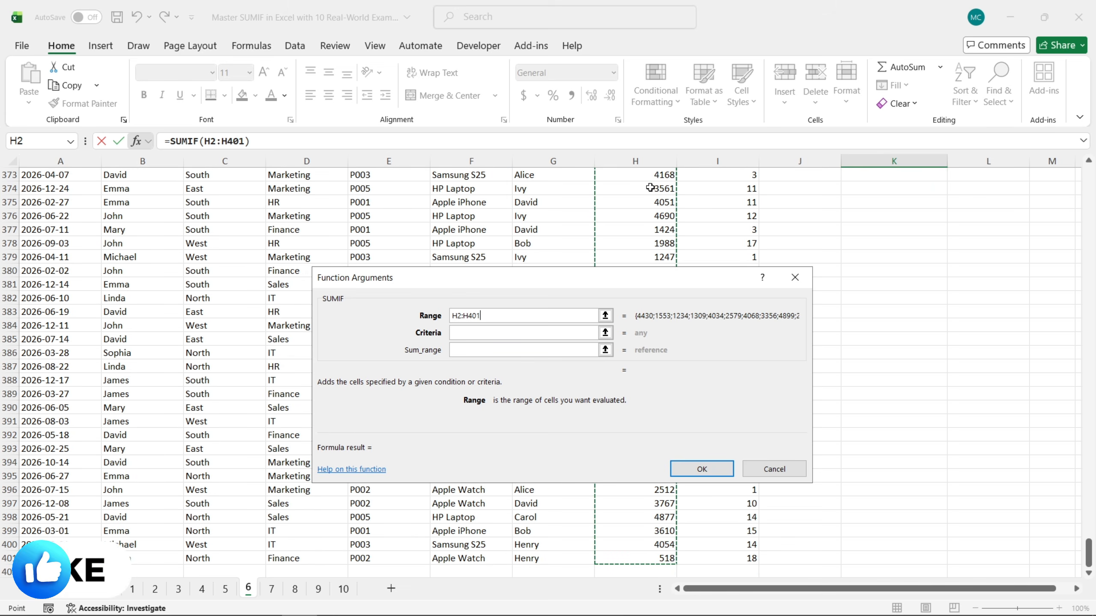
pyautogui.click(534, 335)
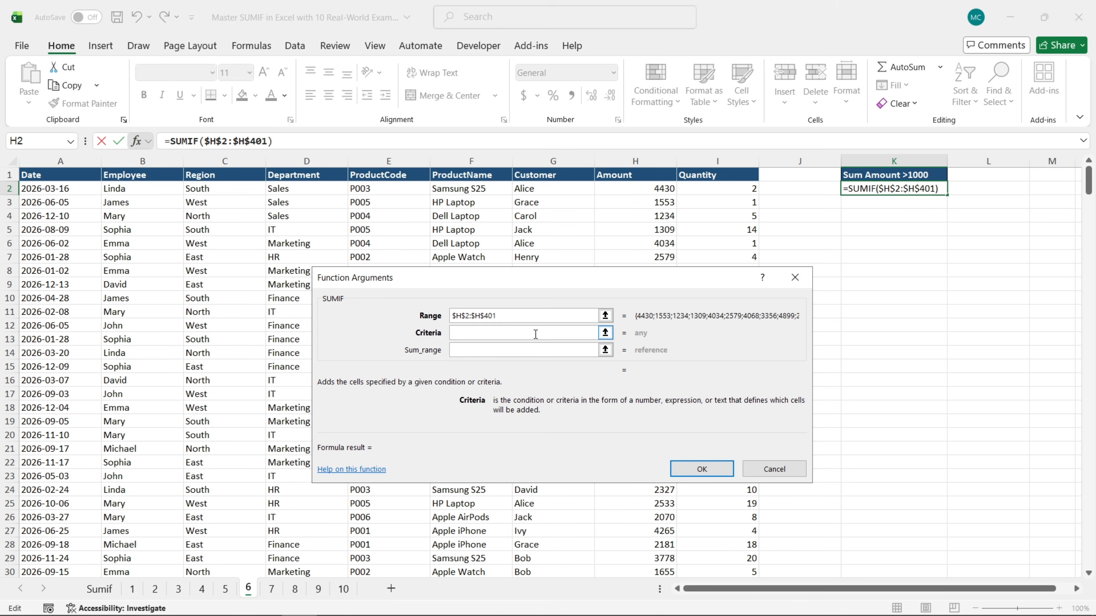
pyautogui.write('"')
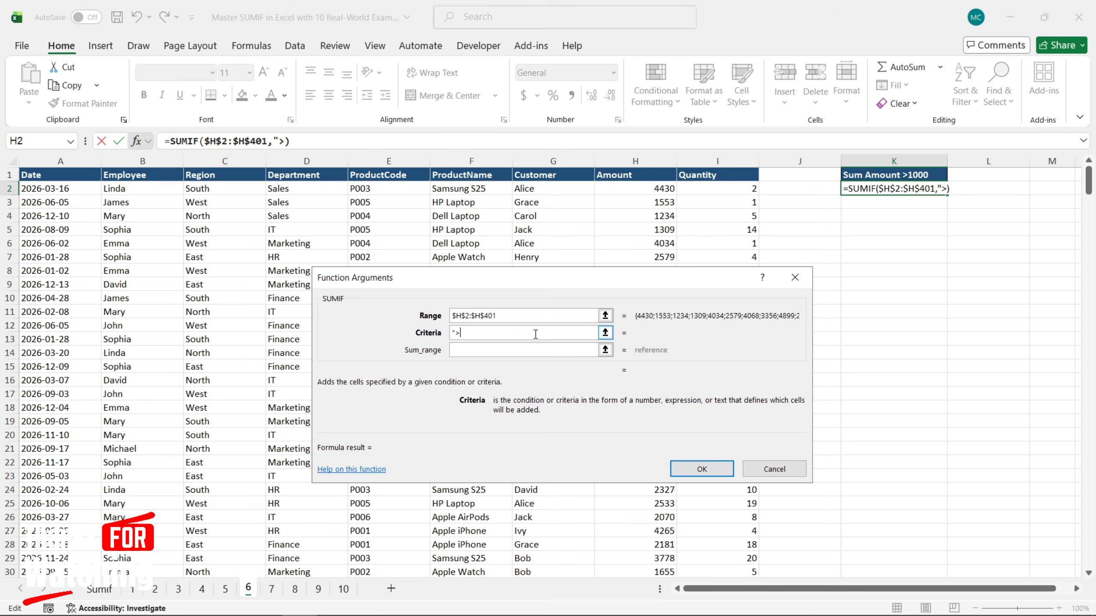
pyautogui.write('>1000"')
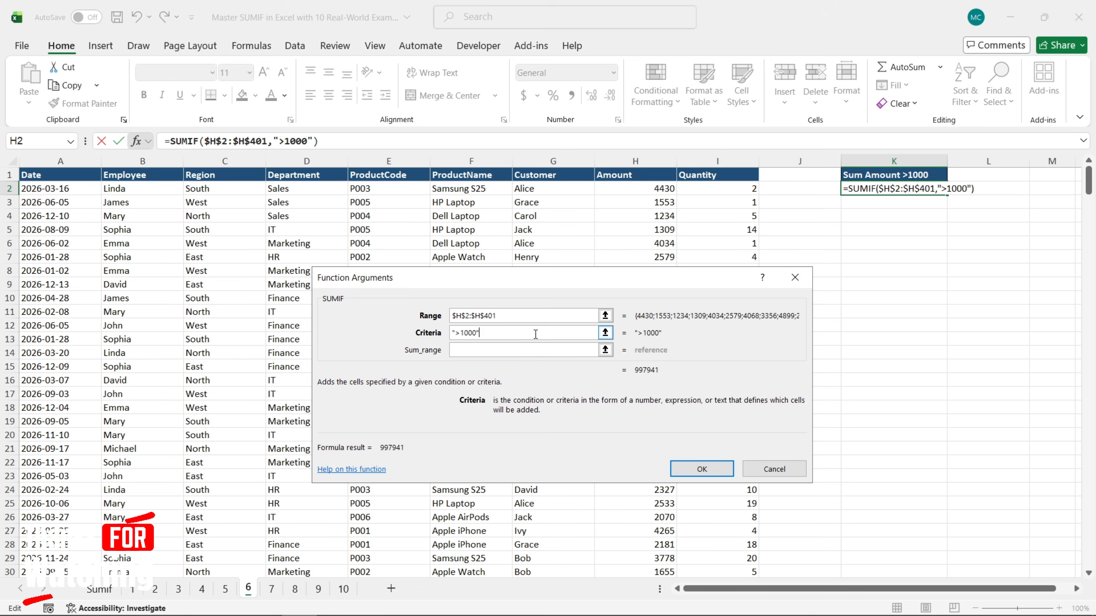
# Complete the over-1000 SUMIF with the absolute Amount cells $H$2:$H$401 as sum range
pyautogui.press('Tab')
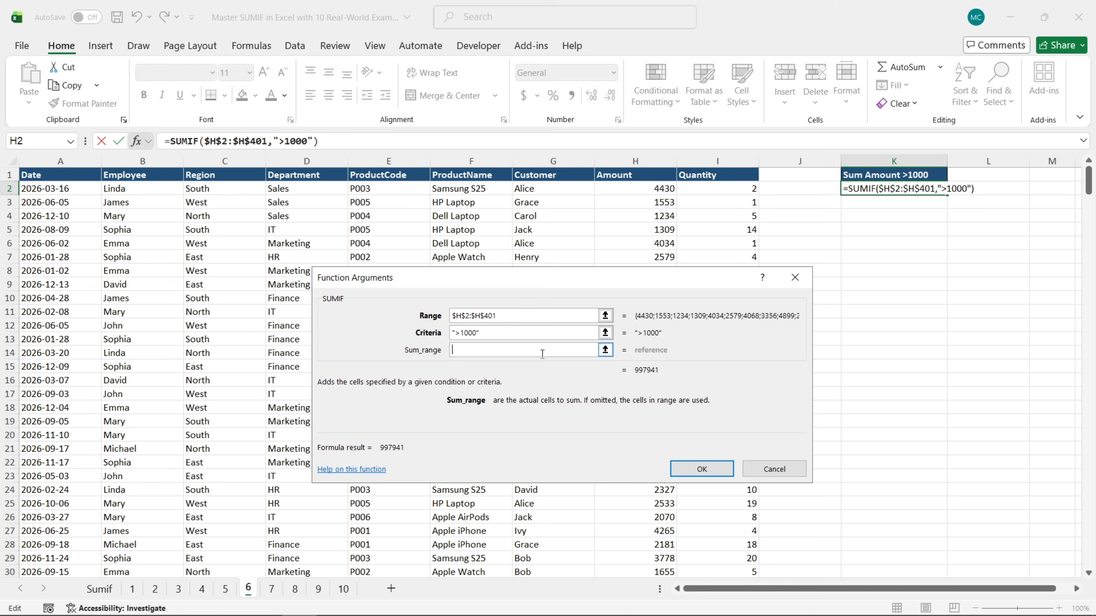
pyautogui.click(642, 189)
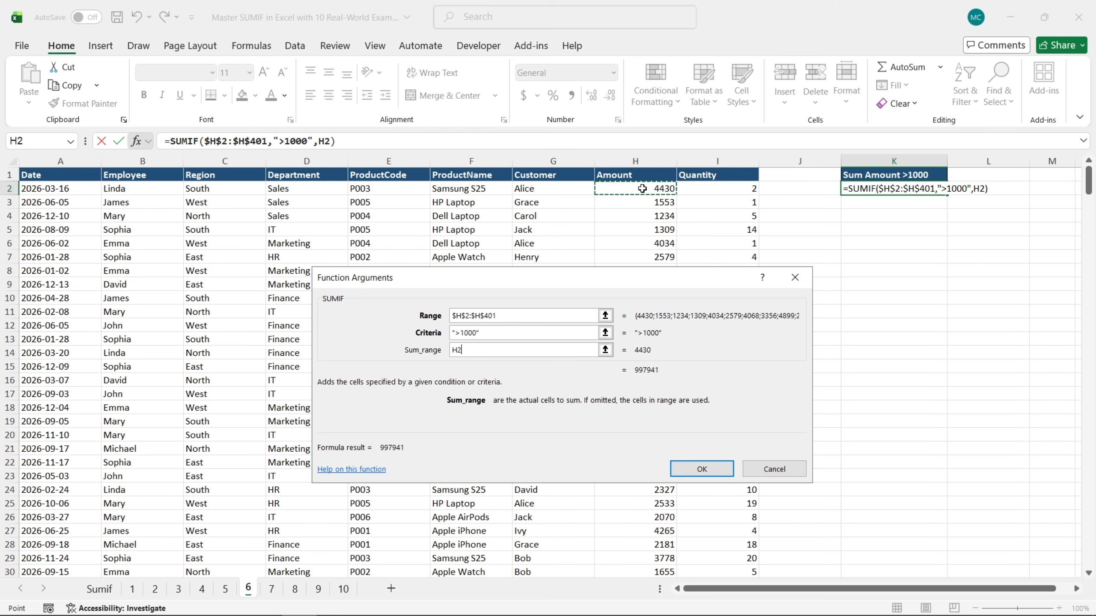
pyautogui.hotkey('ctrl', 'shift', 'Down')
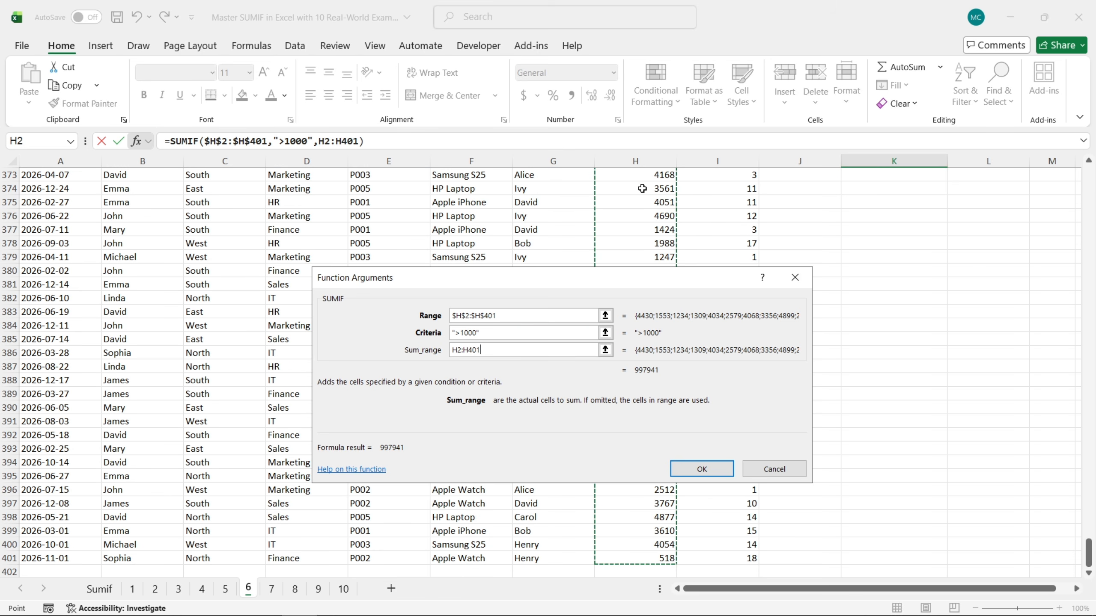
pyautogui.press('F4')
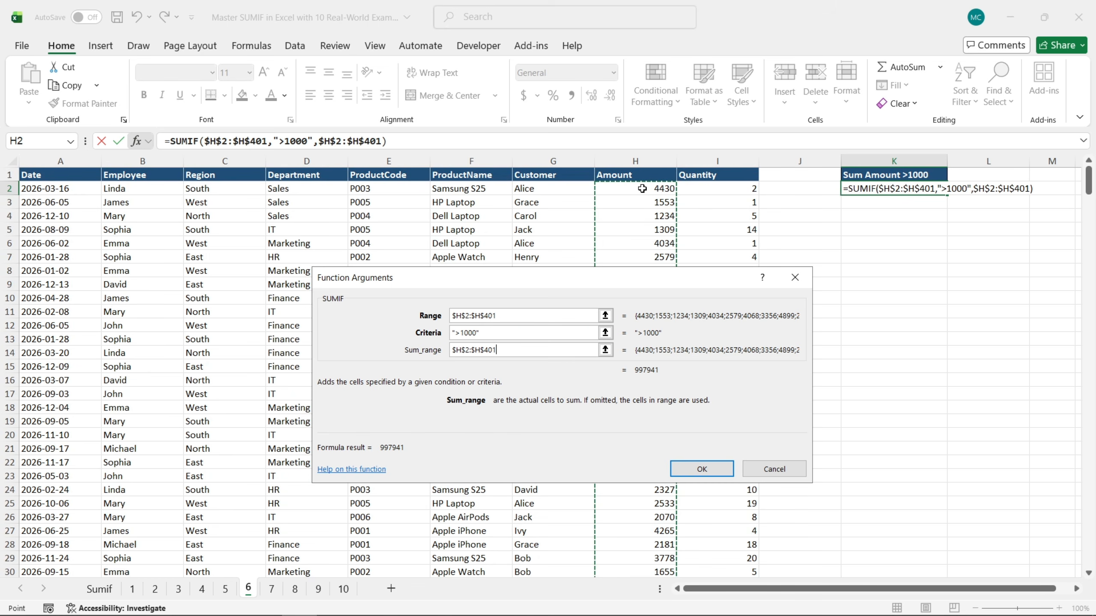
pyautogui.click(706, 473)
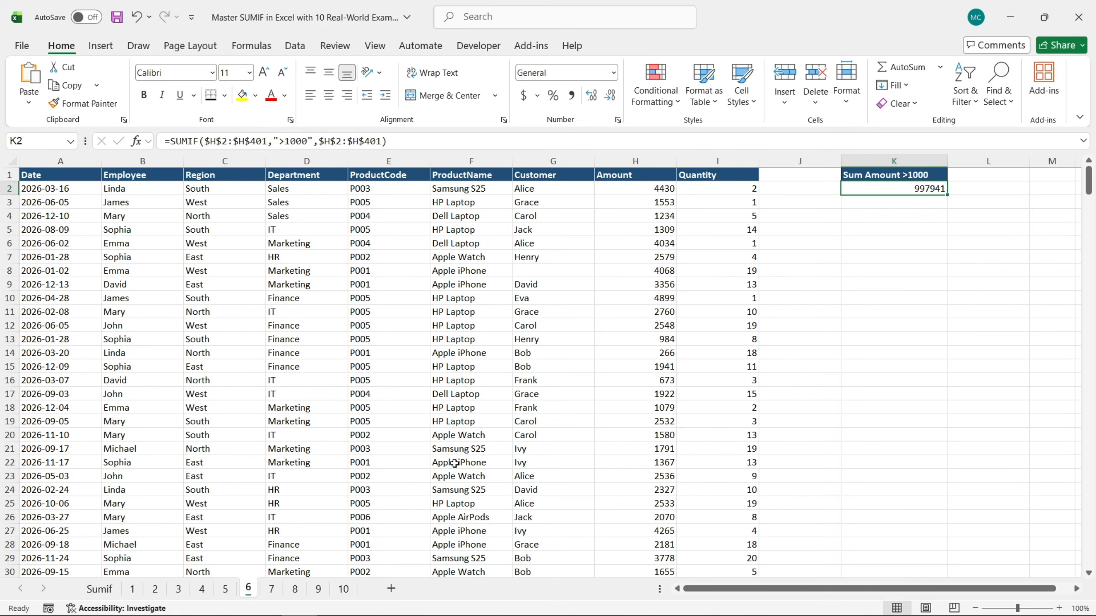
# On sheet 7, start a SUMIF formula in K2 under Sum Amount <=1000 and open its function arguments
pyautogui.click(273, 590)
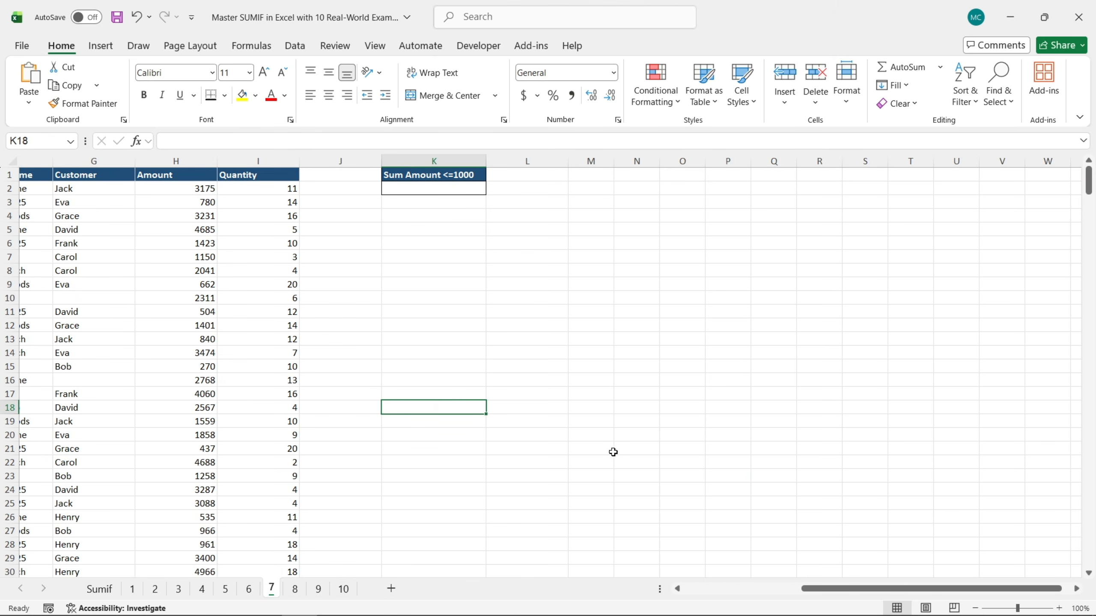
pyautogui.moveTo(855, 590); pyautogui.dragTo(731, 595)
pyautogui.click(887, 192)
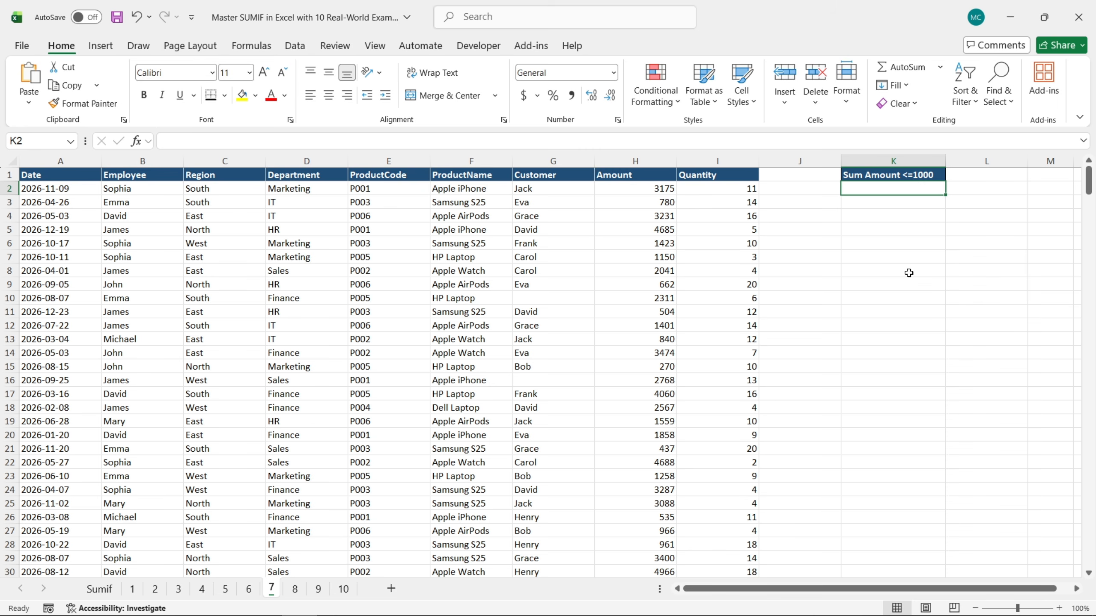
pyautogui.write('=sum')
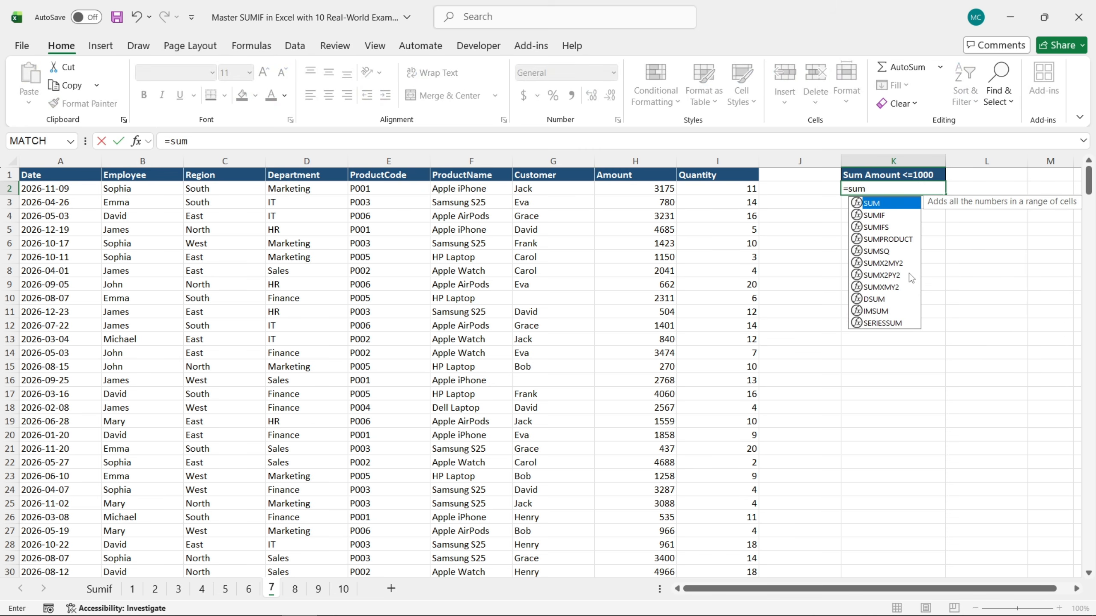
pyautogui.doubleClick(877, 215)
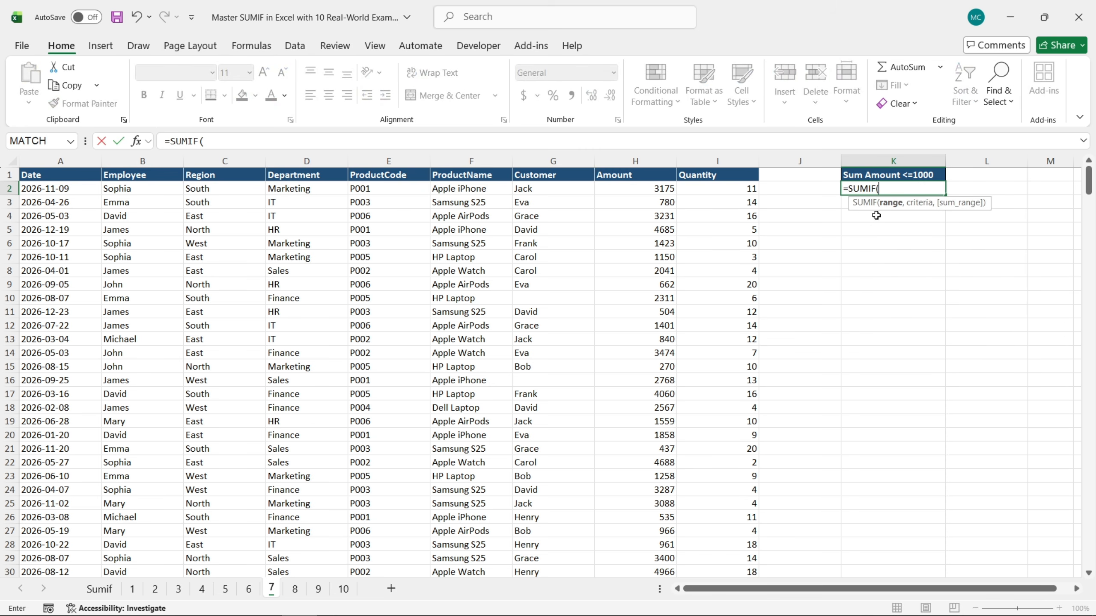
pyautogui.click(138, 142)
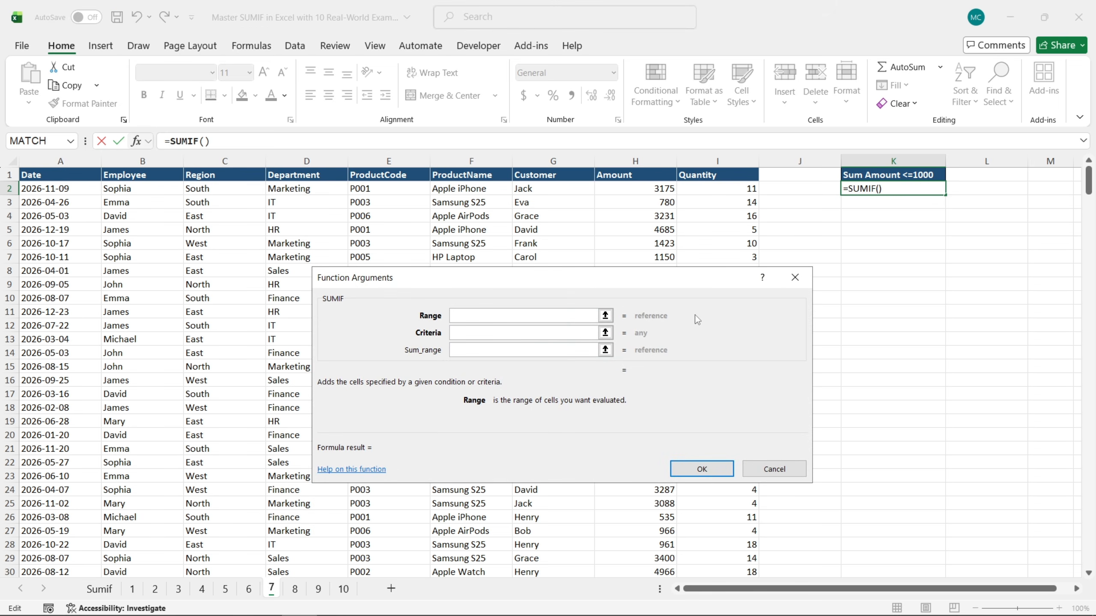
# Set the SUMIF range to the absolute Amount cells $H$2:$H$401 and the criteria to "<=1000"
pyautogui.click(649, 189)
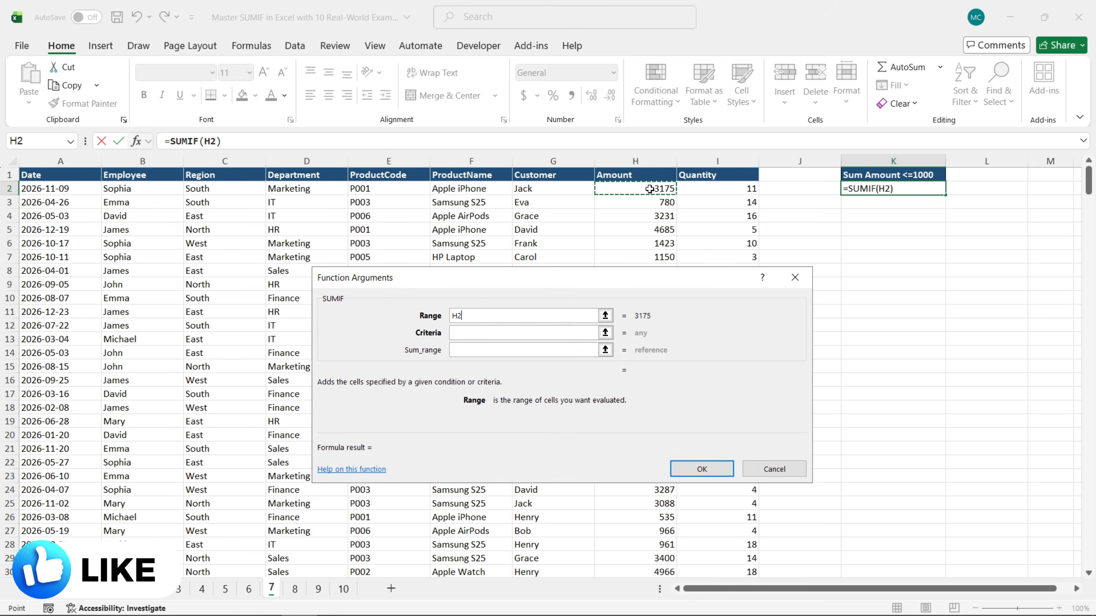
pyautogui.hotkey('ctrl', 'shift', 'Down')
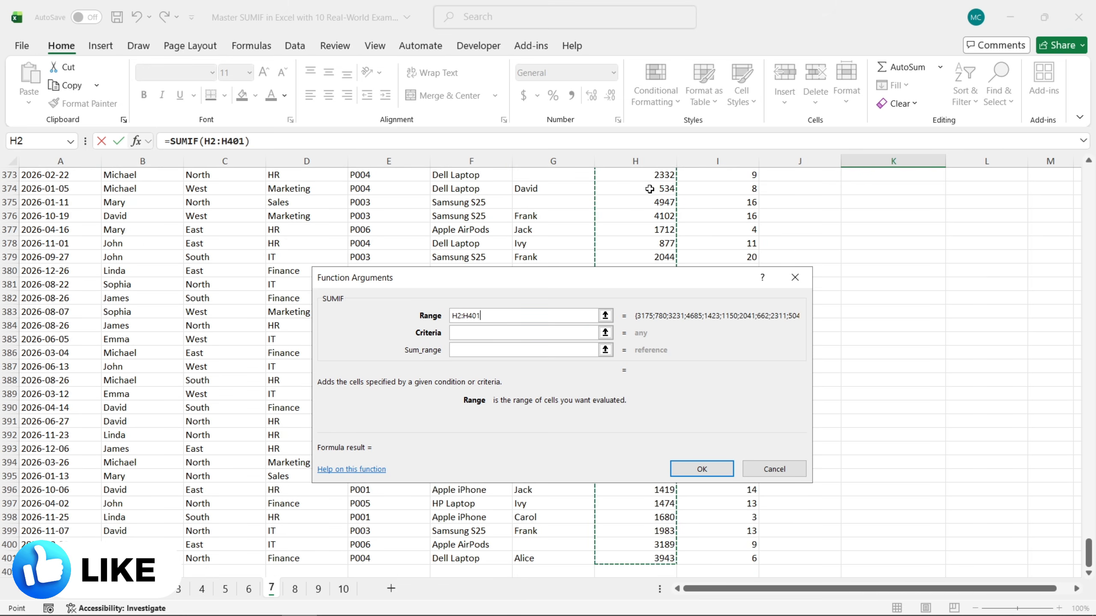
pyautogui.press('F4')
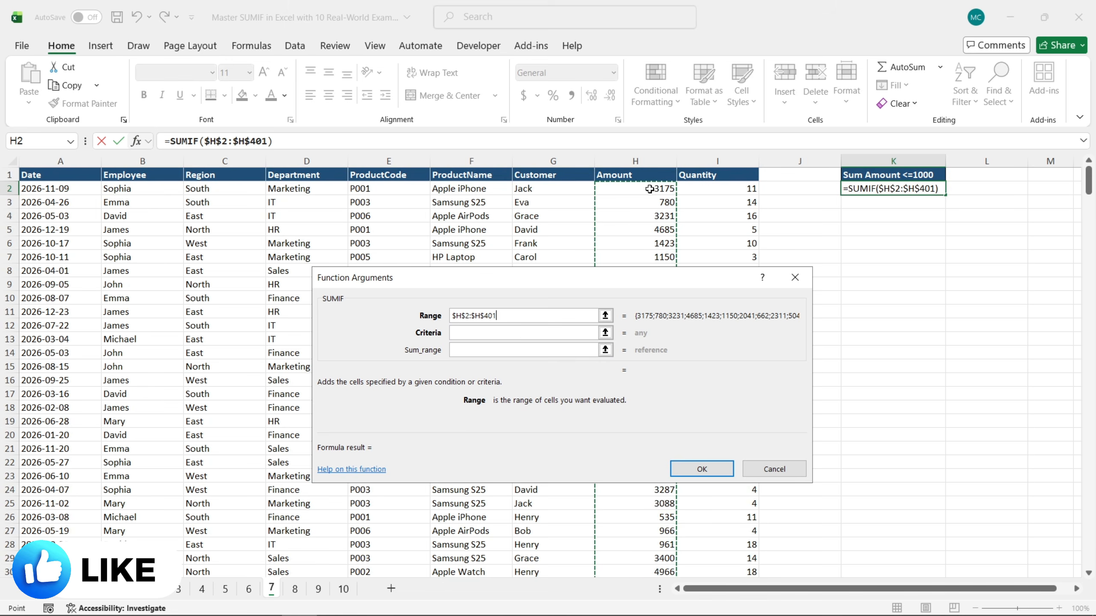
pyautogui.click(546, 331)
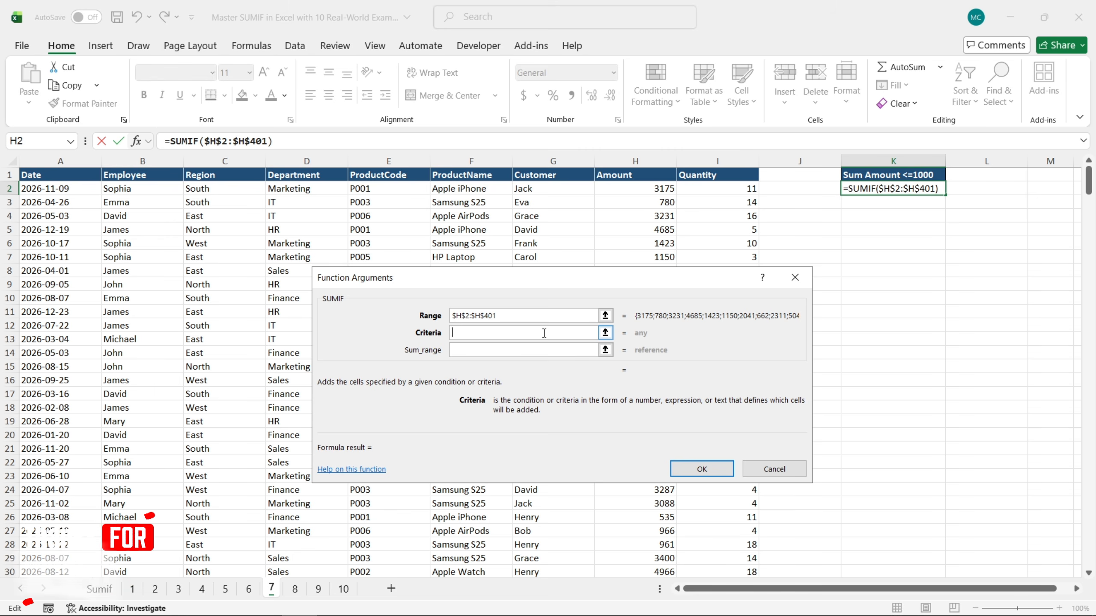
pyautogui.write('"')
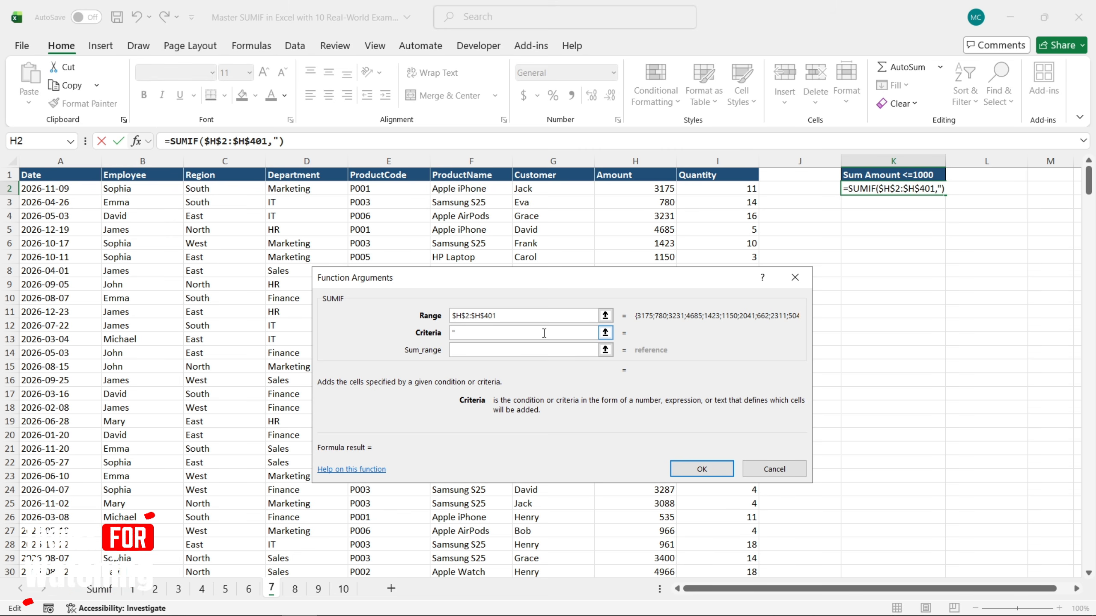
pyautogui.write('<=1000"')
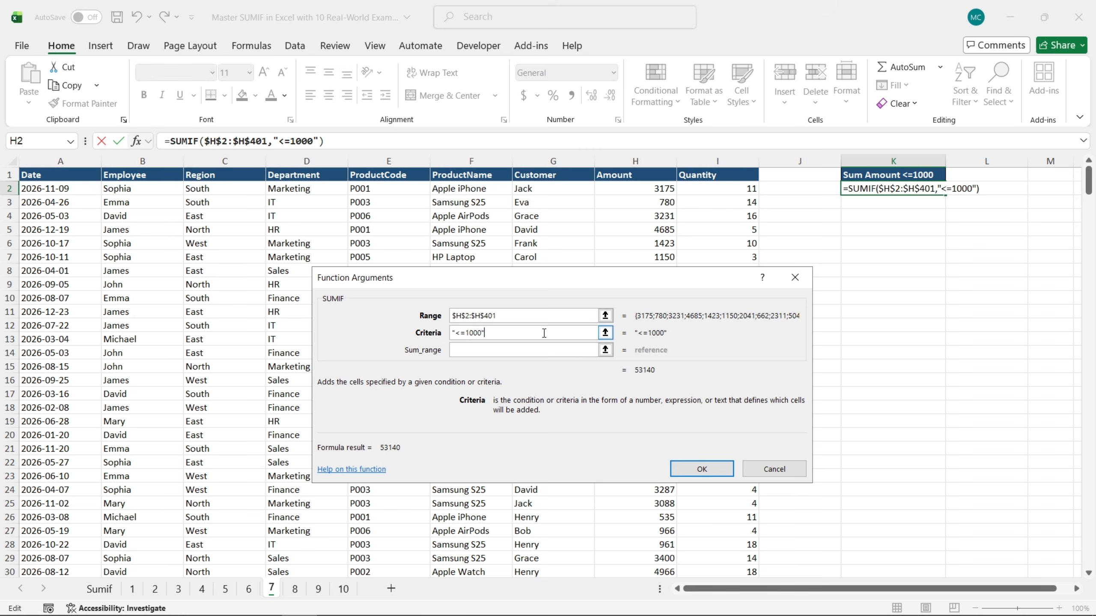
# Complete the up-to-1000 SUMIF with the absolute Amount cells $H$2:$H$401 as sum range
pyautogui.click(553, 349)
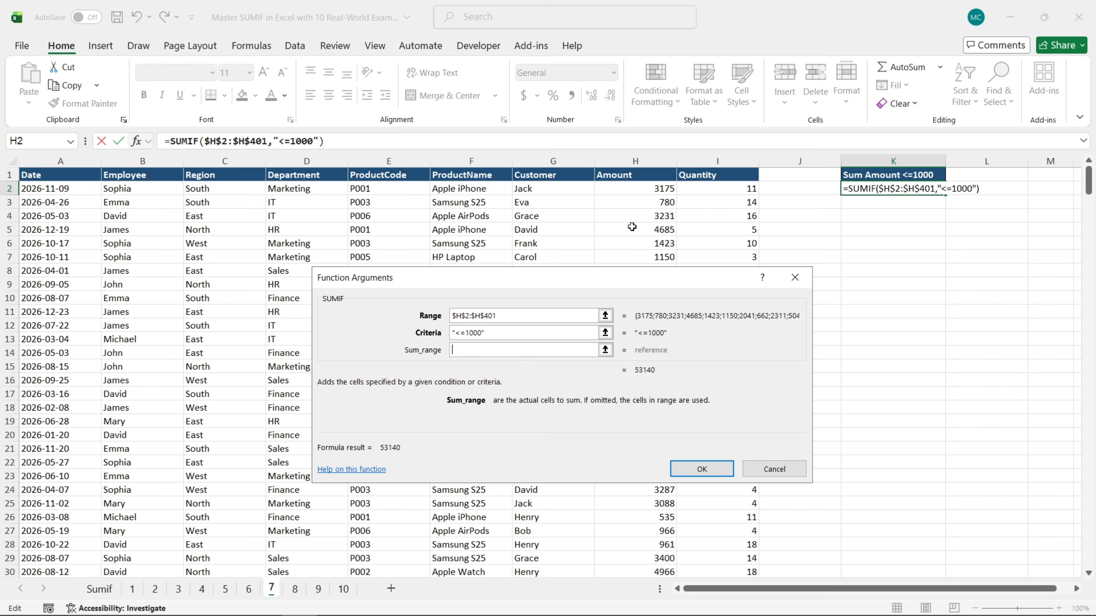
pyautogui.click(641, 189)
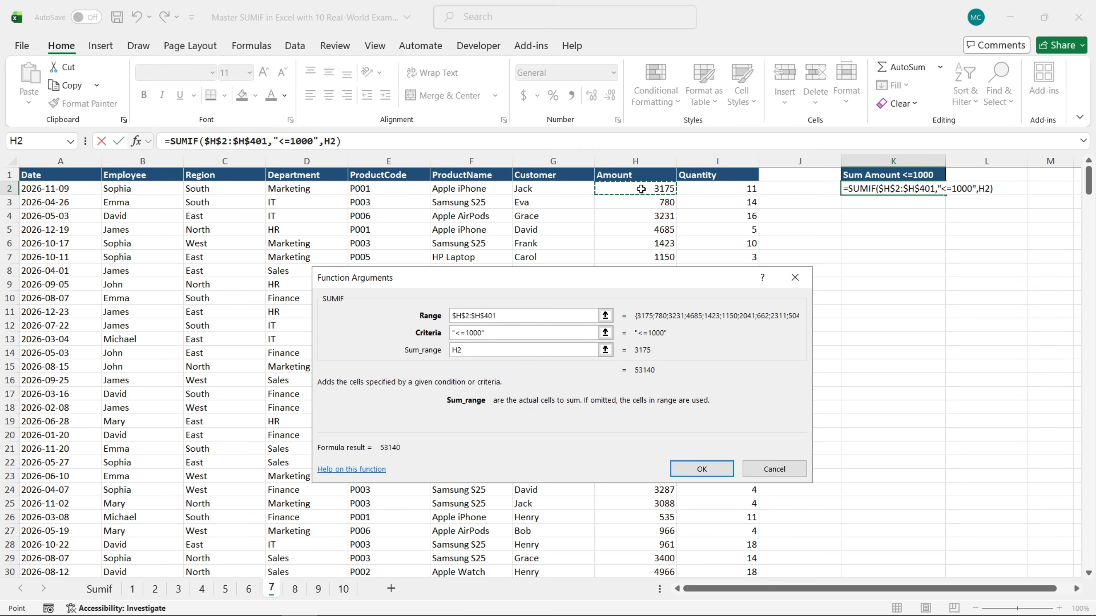
pyautogui.hotkey('ctrl', 'shift', 'Down')
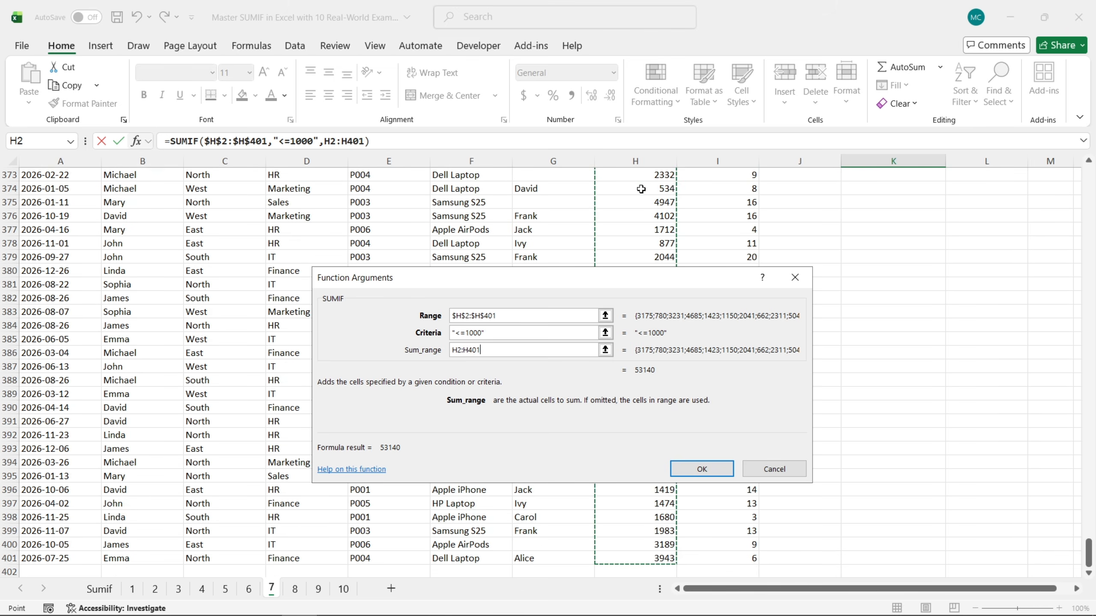
pyautogui.press('F4')
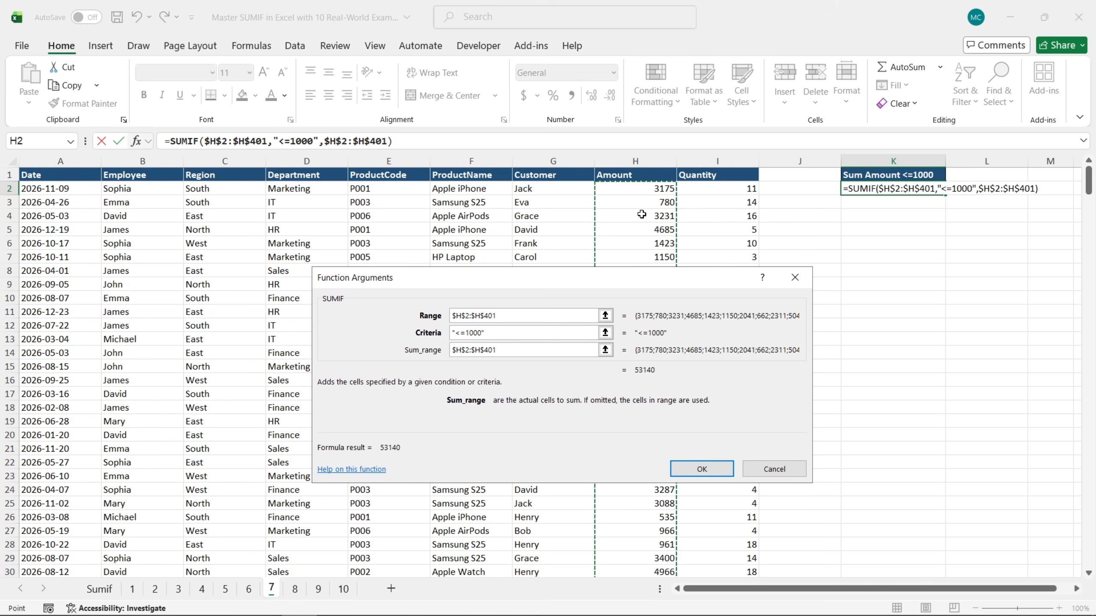
pyautogui.click(710, 473)
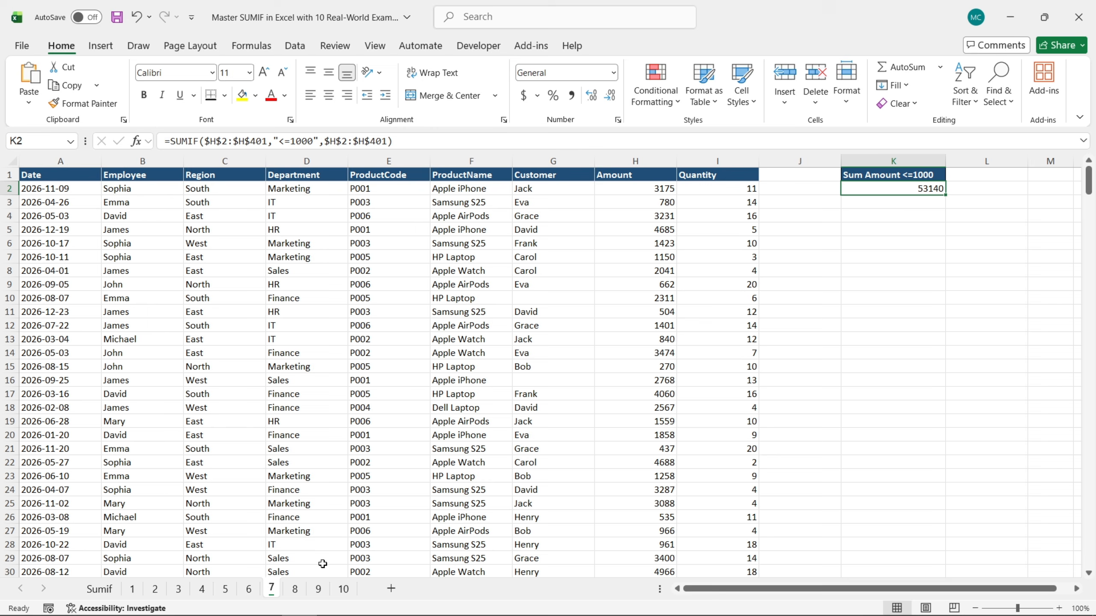
# On sheet 8, start a SUMIF formula in K2 under Sum Amount where Customer not blank and open its function arguments
pyautogui.click(295, 590)
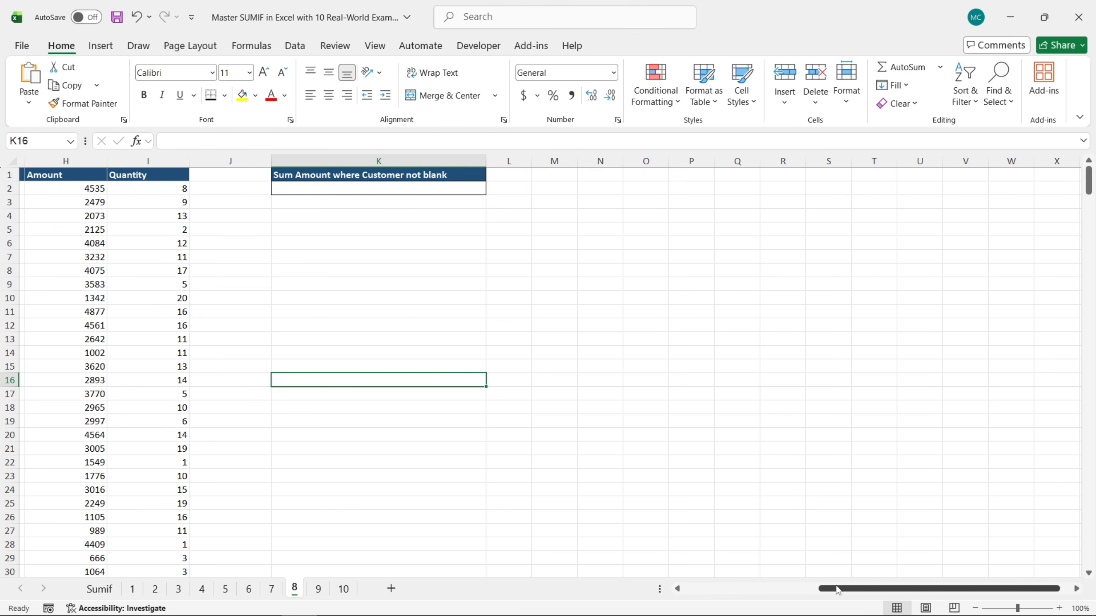
pyautogui.moveTo(841, 589); pyautogui.dragTo(706, 590)
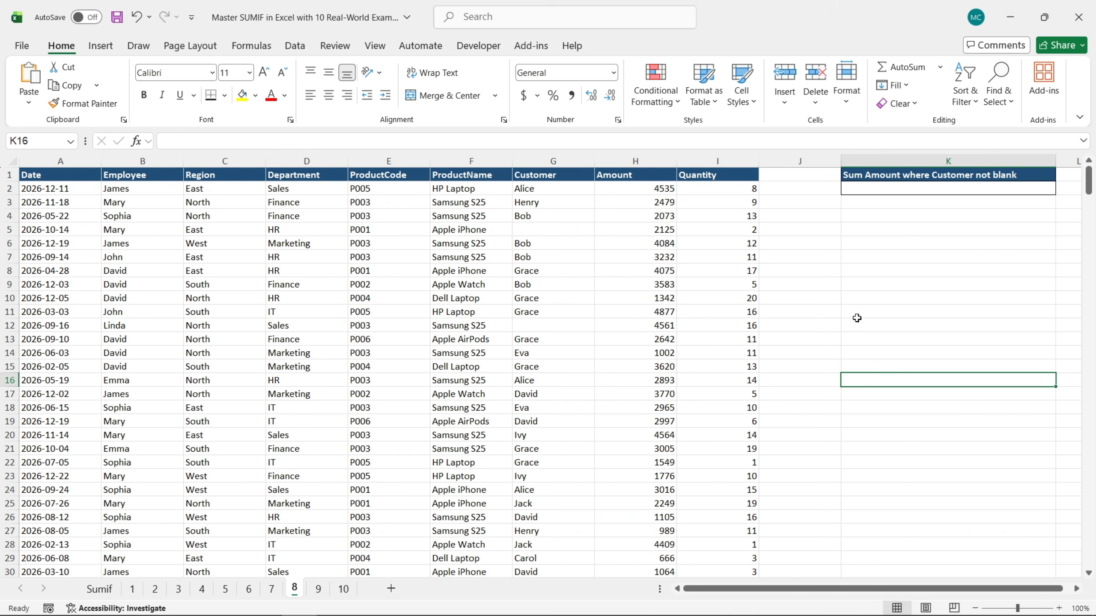
pyautogui.click(905, 188)
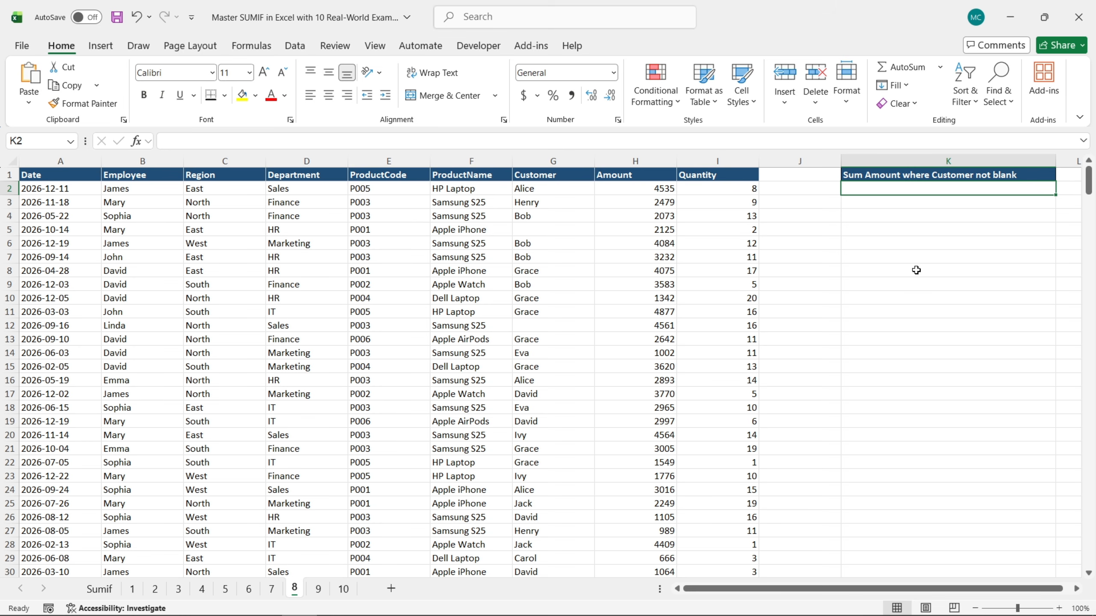
pyautogui.write('=s')
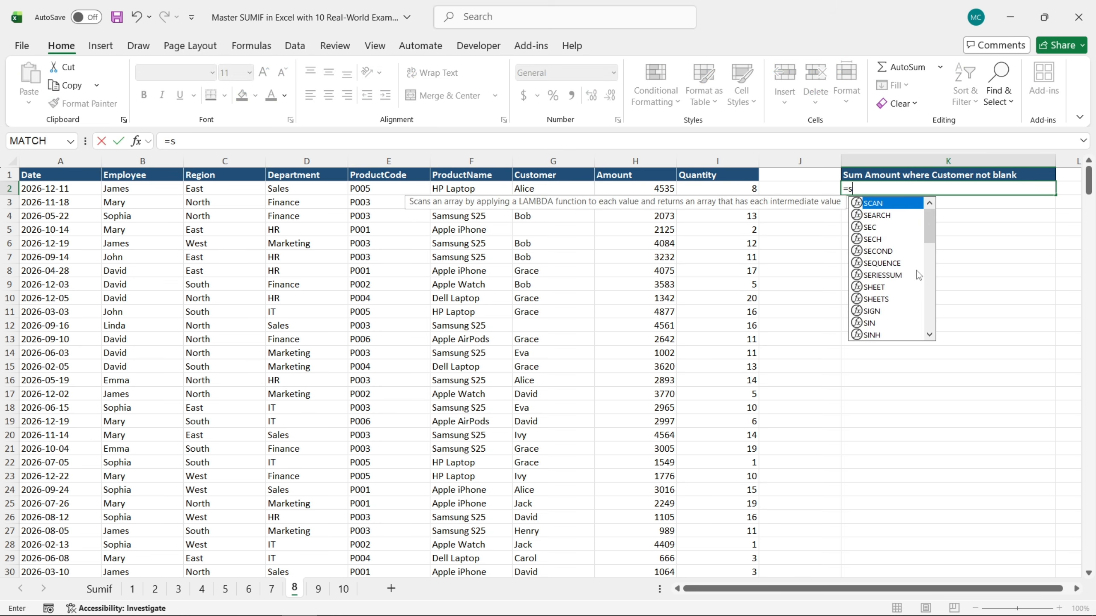
pyautogui.write('um')
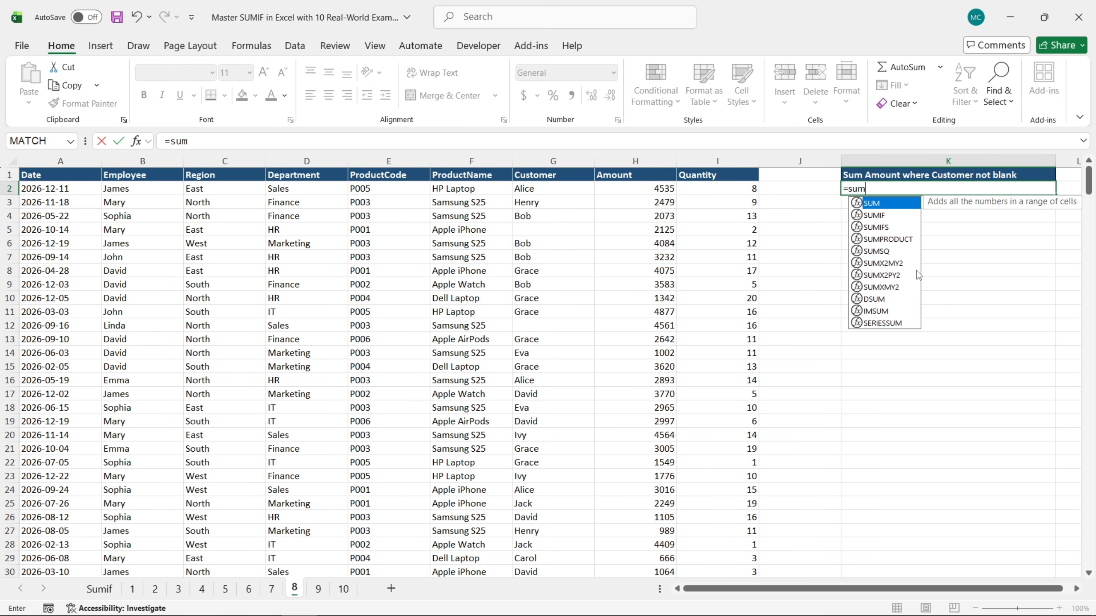
pyautogui.doubleClick(878, 216)
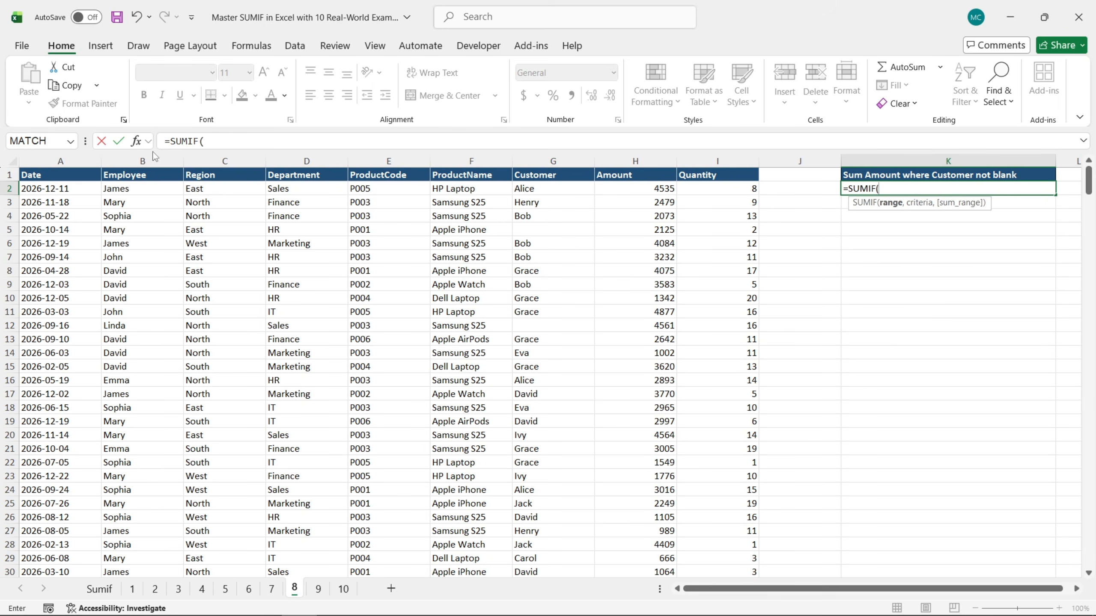
pyautogui.click(135, 141)
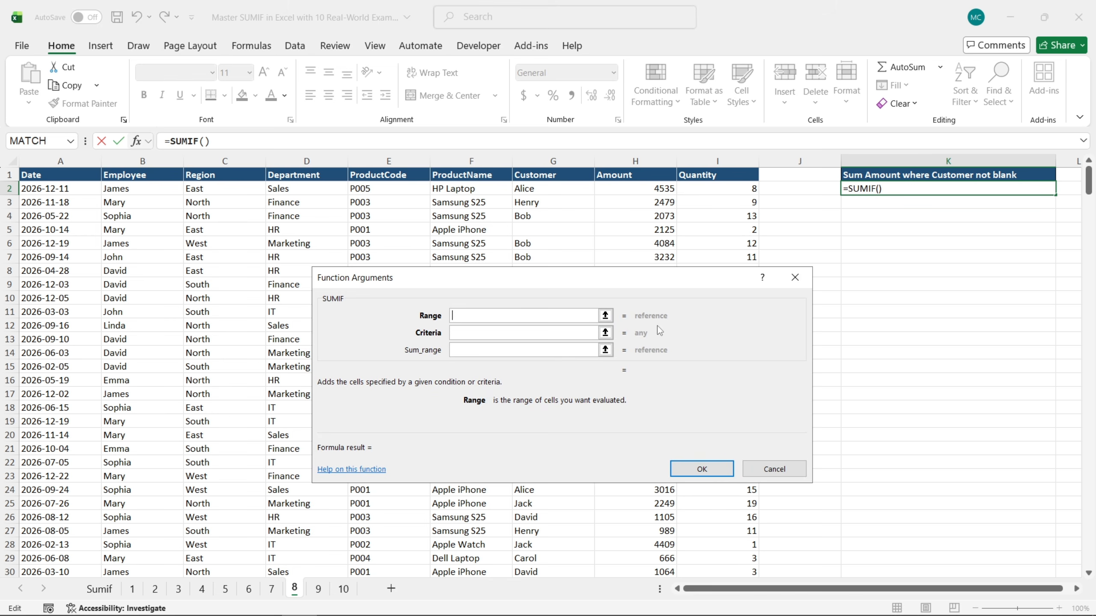
# Set the SUMIF range to the absolute Customer column $G:$G and the not-blank criteria to "<>"""
pyautogui.click(557, 189)
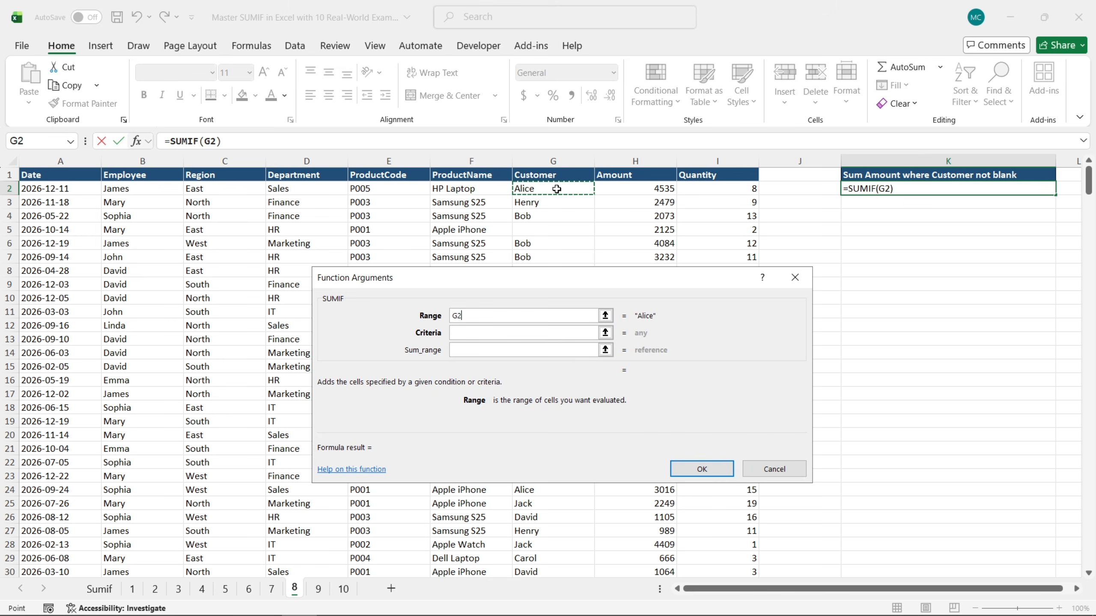
pyautogui.click(563, 161)
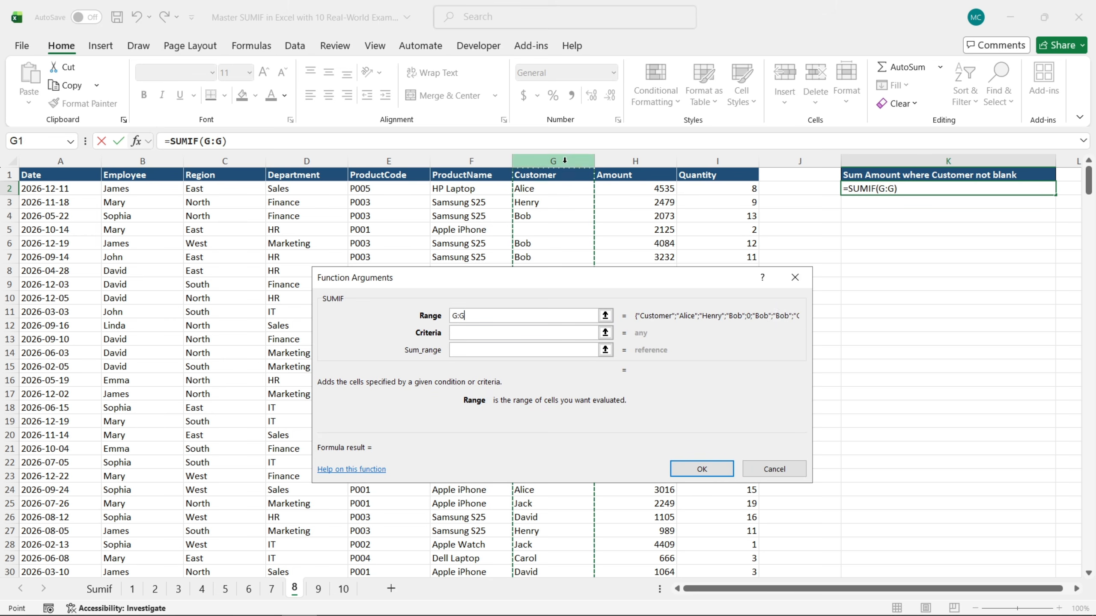
pyautogui.press('F4')
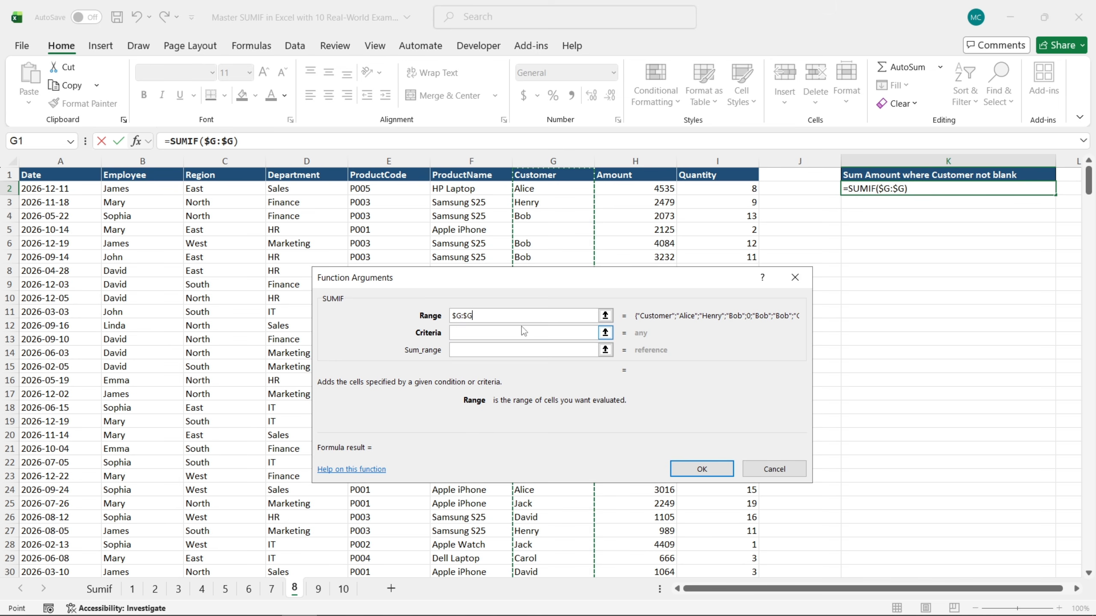
pyautogui.click(520, 331)
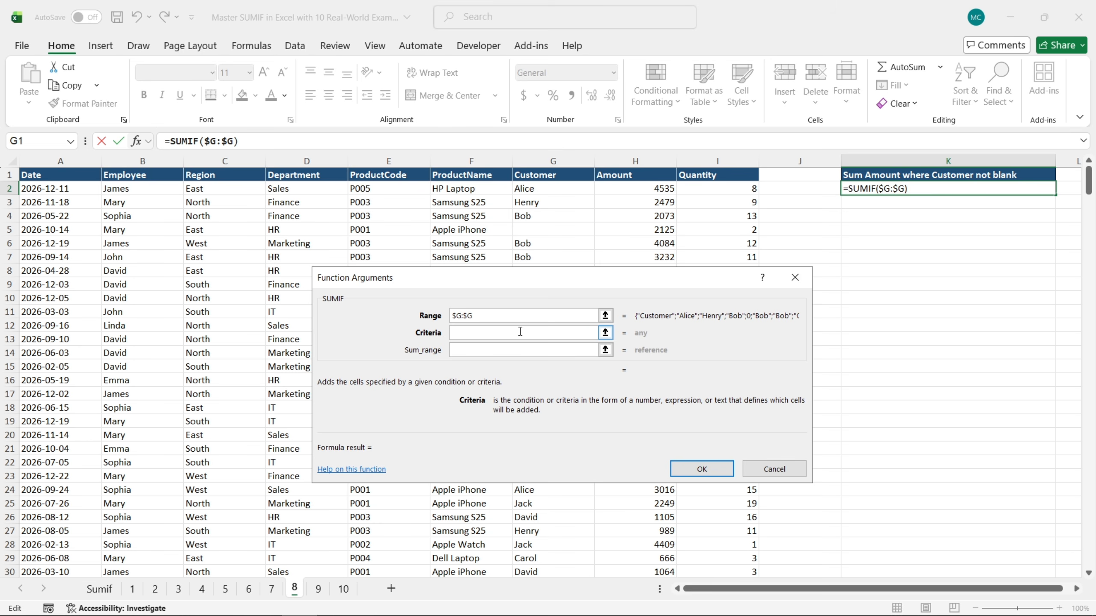
pyautogui.write('"')
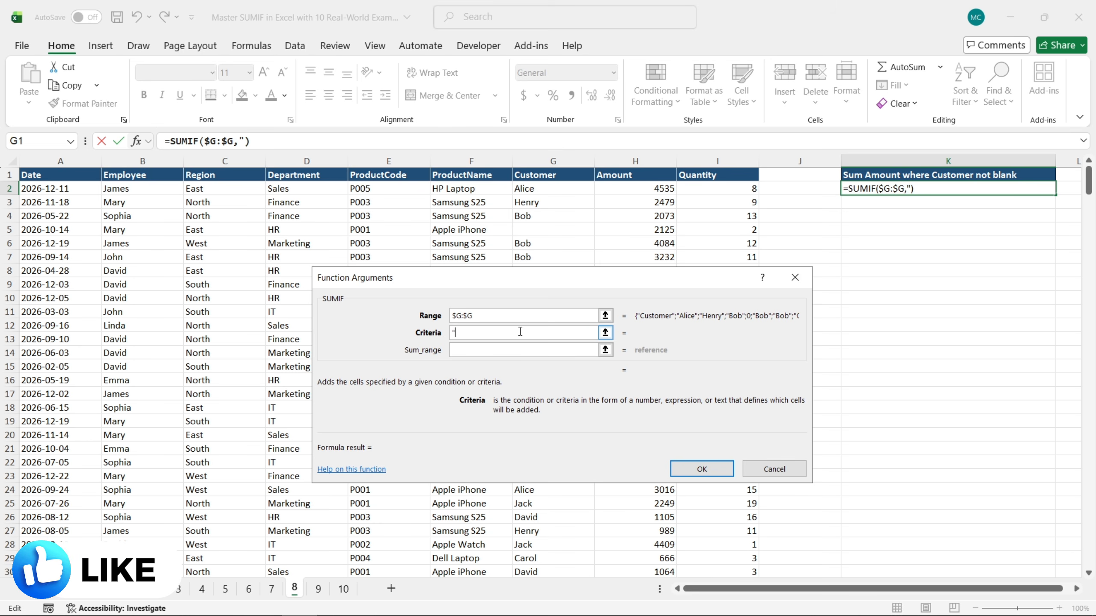
pyautogui.write('<>')
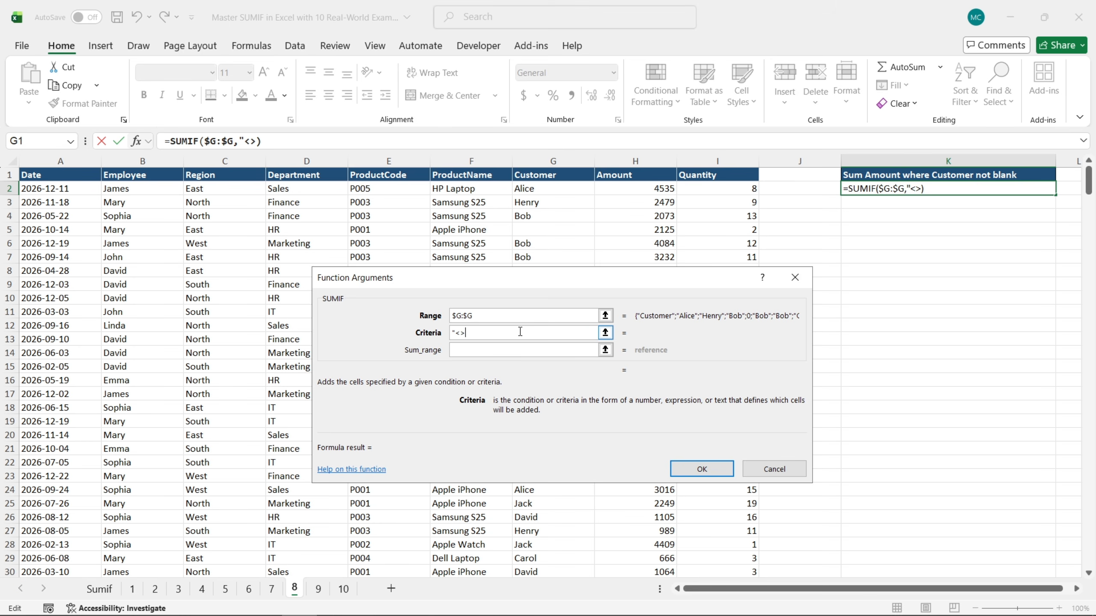
pyautogui.write('"""')
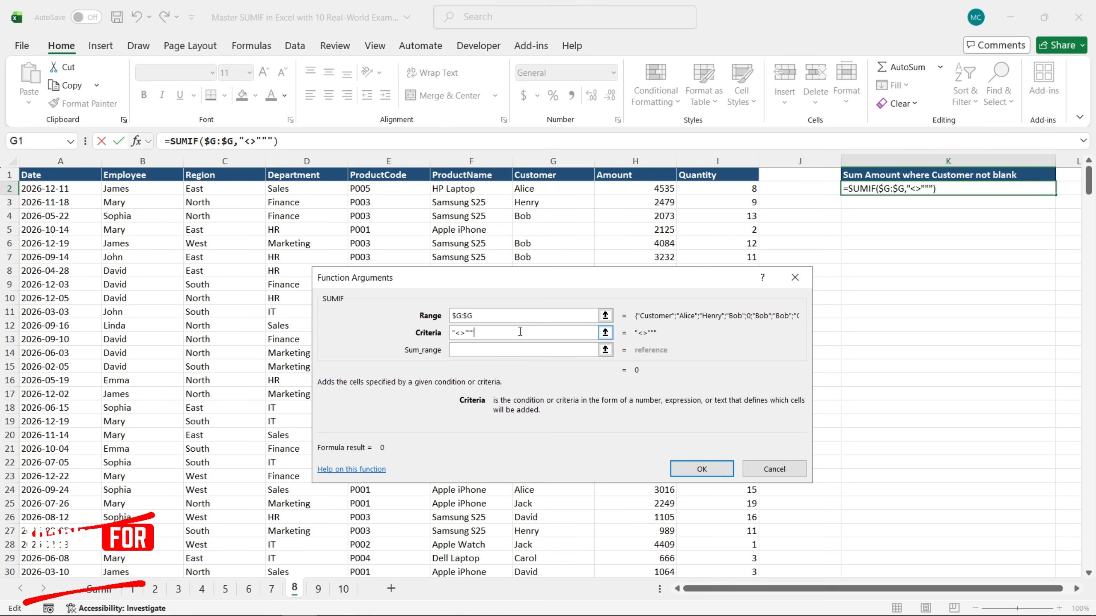
# Complete the non-blank customer SUMIF with the absolute Amount cells $H$2:$H$401 as sum range
pyautogui.click(513, 349)
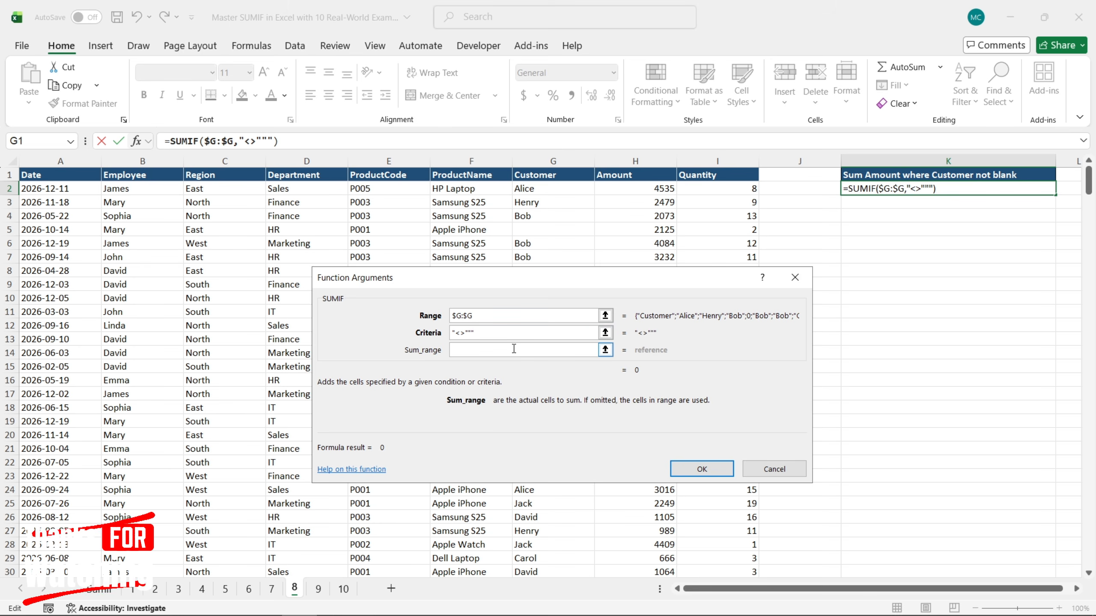
pyautogui.click(630, 189)
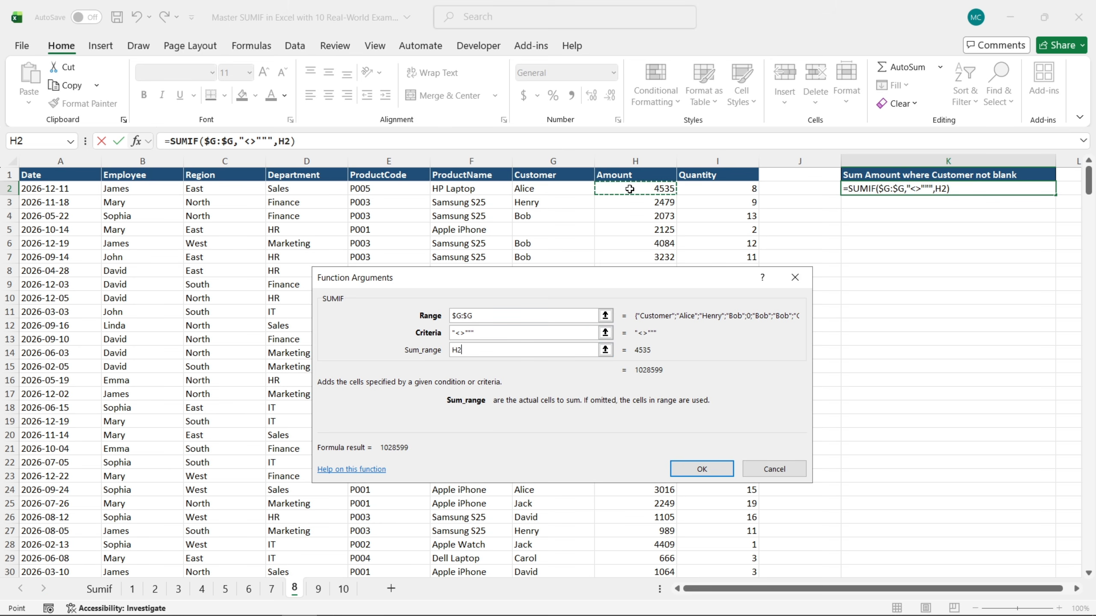
pyautogui.hotkey('ctrl', 'shift', 'Down')
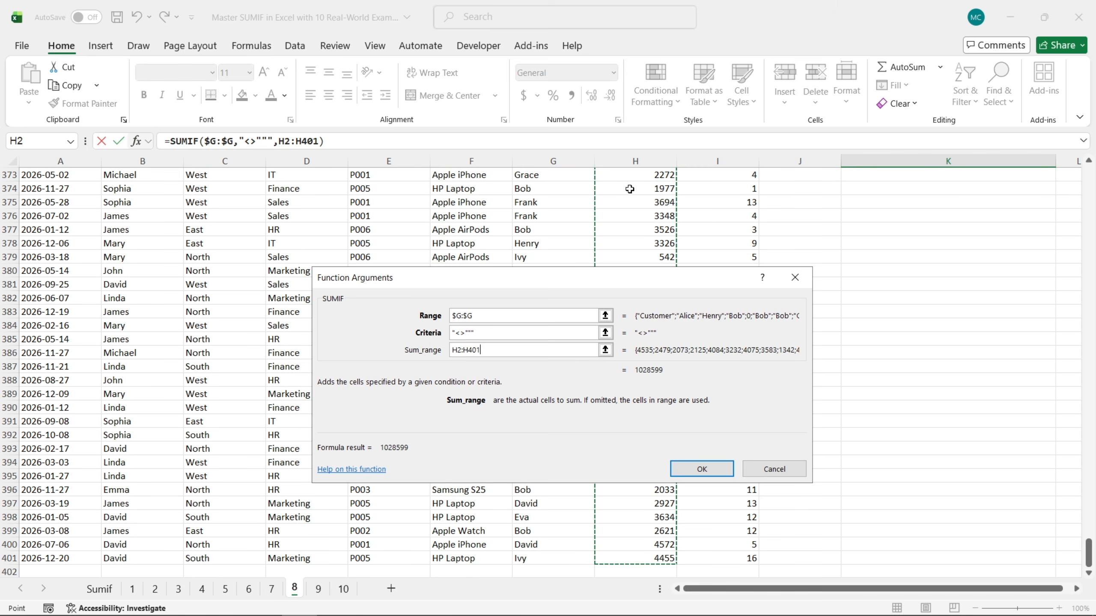
pyautogui.press('F4')
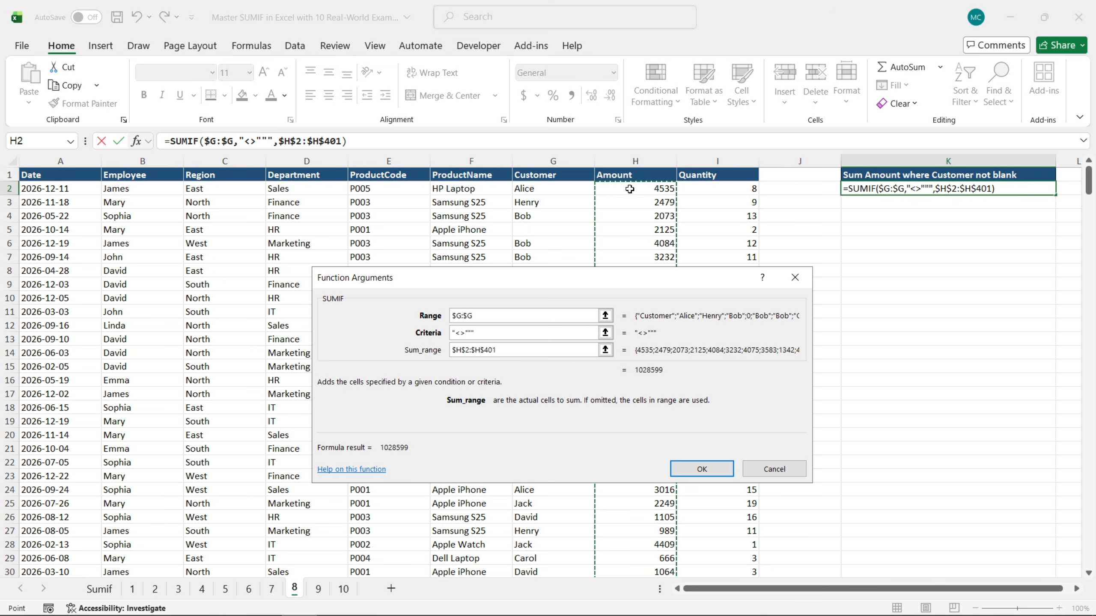
pyautogui.click(710, 469)
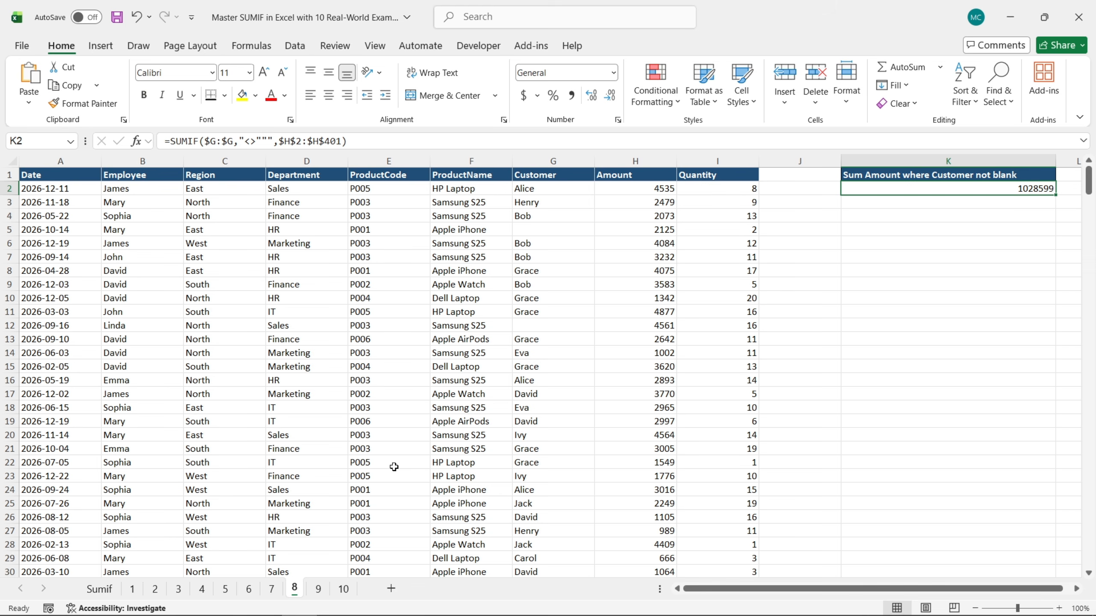
# On sheet 9, start a SUMIF formula in K2 under Sum Quantity by ProductName begins Apple and open its function arguments
pyautogui.click(319, 590)
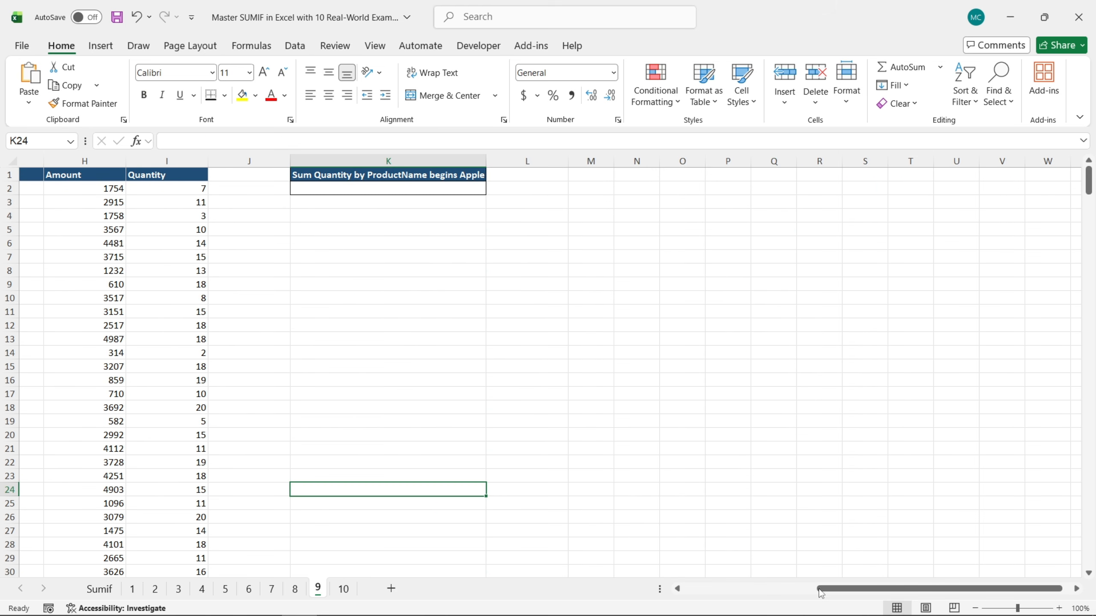
pyautogui.moveTo(820, 594); pyautogui.dragTo(717, 587)
pyautogui.click(914, 188)
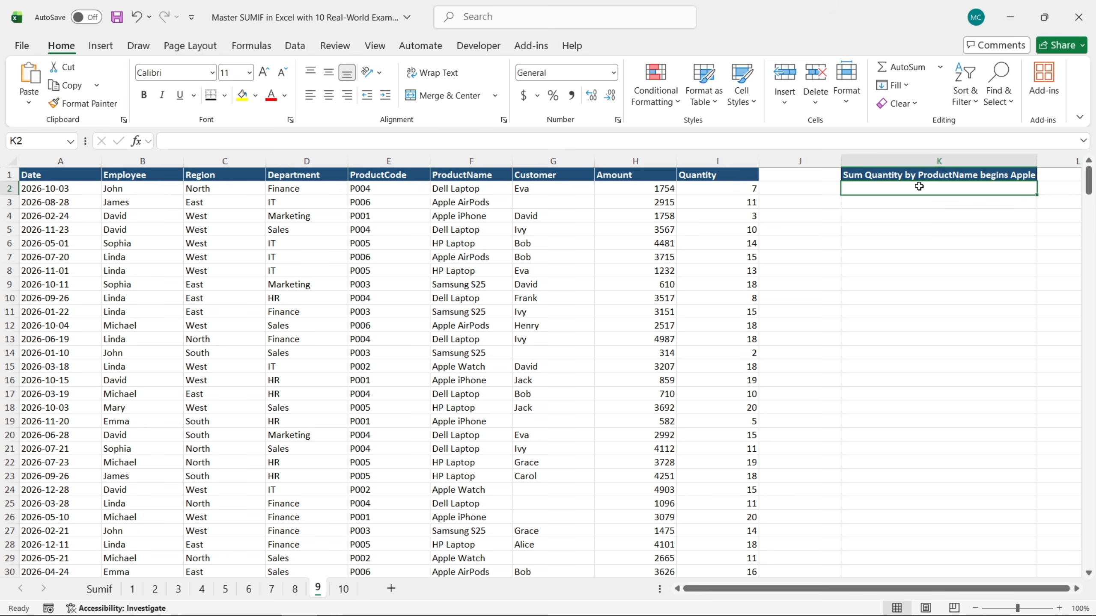
pyautogui.write('=sum')
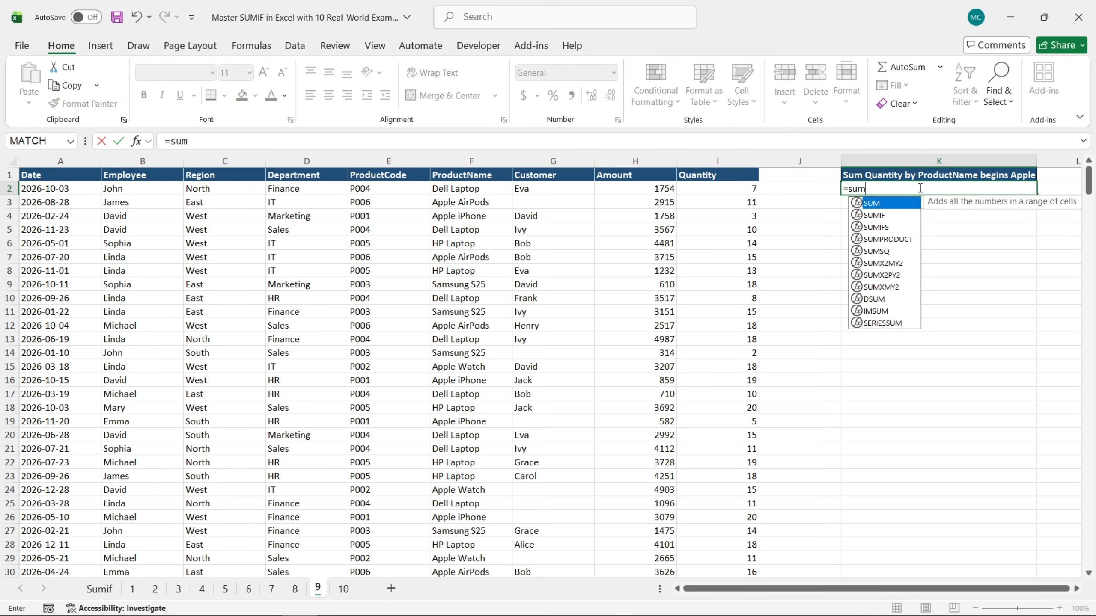
pyautogui.doubleClick(880, 215)
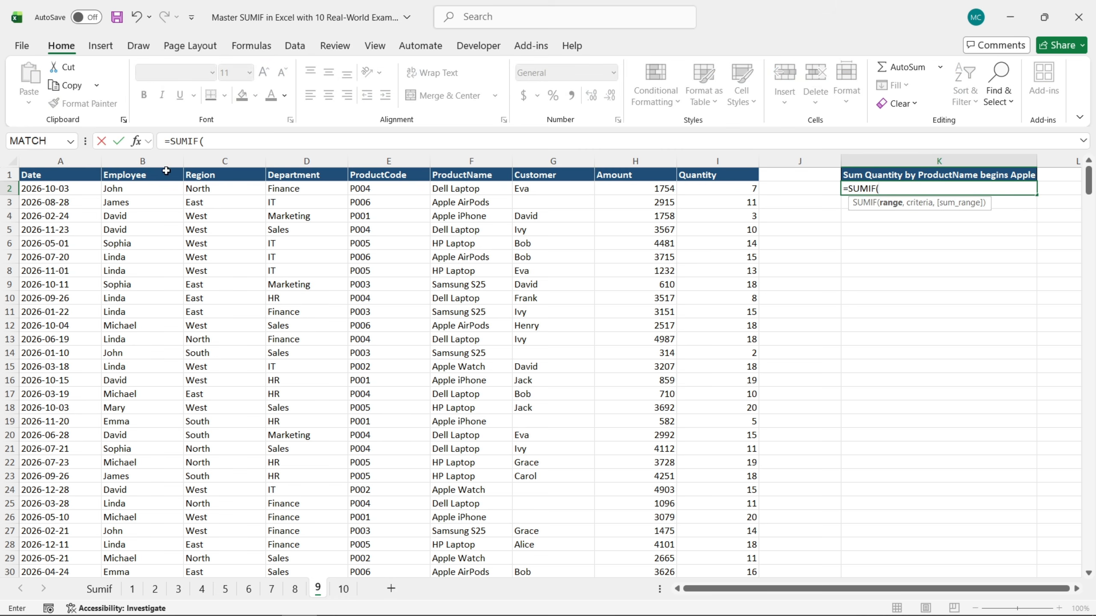
pyautogui.click(136, 141)
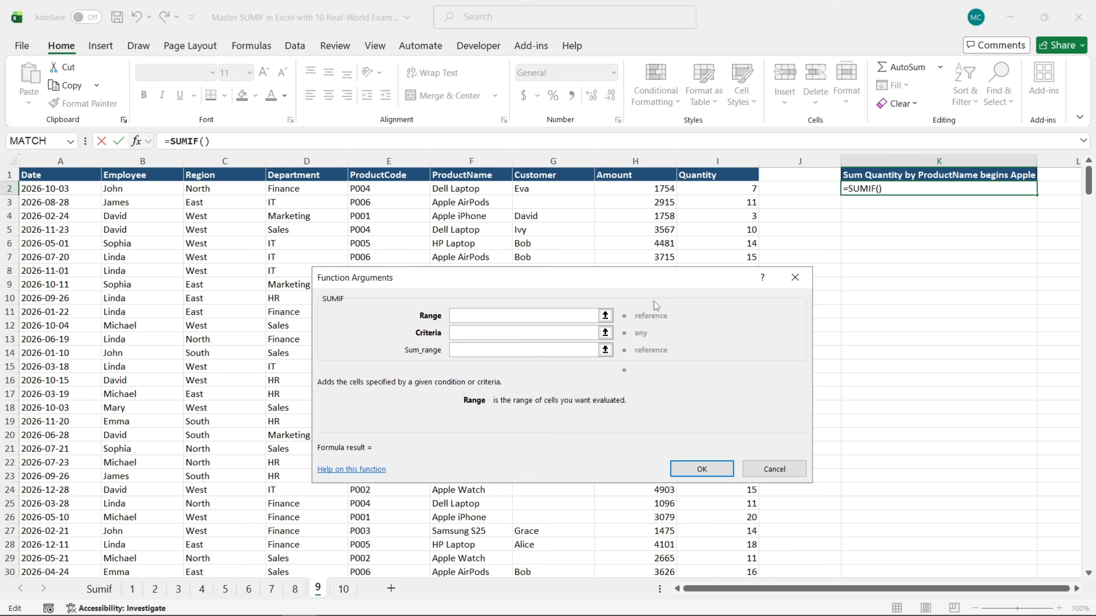
# Set the SUMIF range to the absolute ProductName cells $F$2:$F$401
pyautogui.click(487, 188)
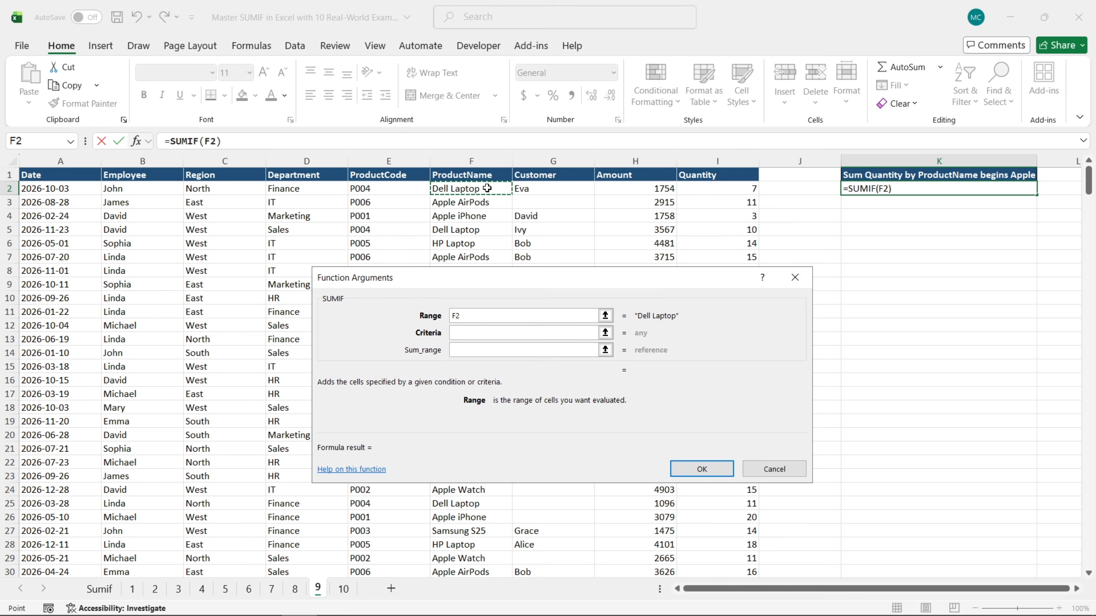
pyautogui.hotkey('ctrl', 'shift', 'Down')
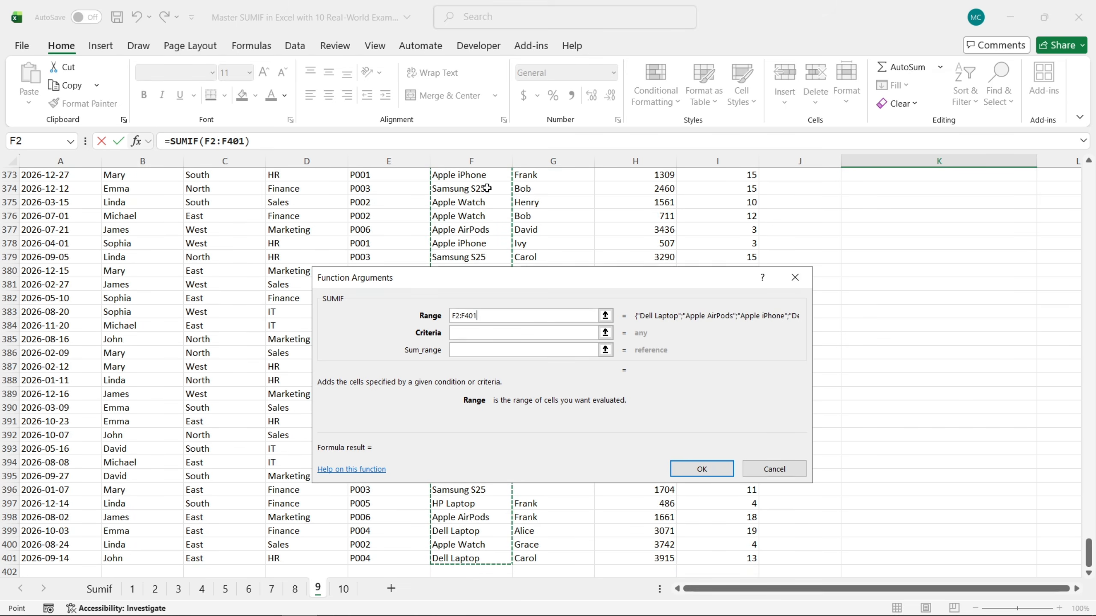
pyautogui.hotkey('ctrl', 'BackSpace')
pyautogui.press('F4')
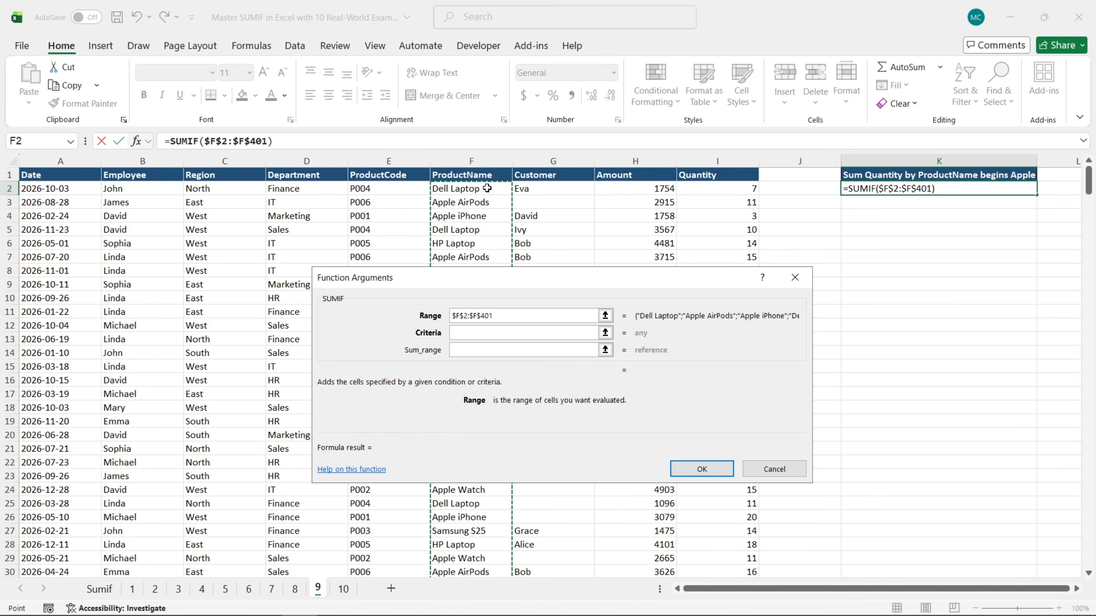
# Set the SUMIF criteria to the wildcard text "Apple*" for product names beginning with Apple
pyautogui.click(501, 332)
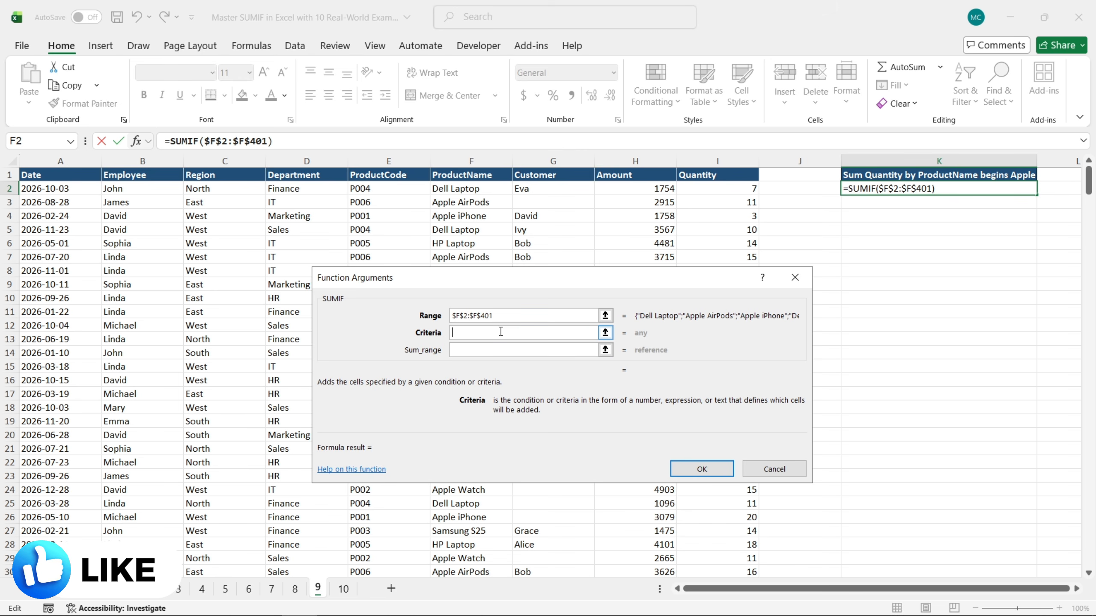
pyautogui.write('A')
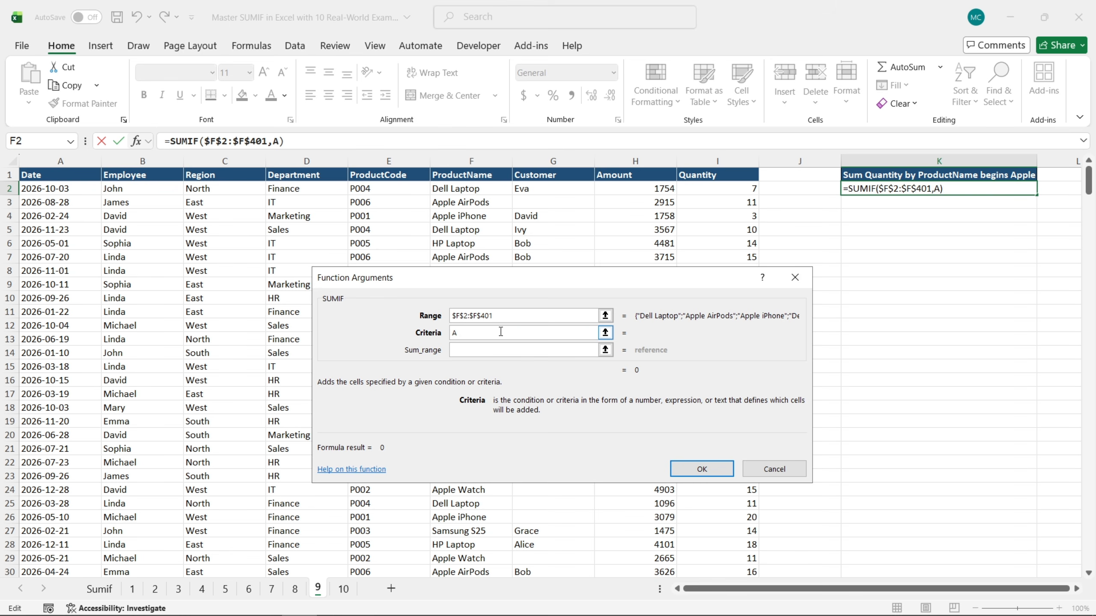
pyautogui.write('pple')
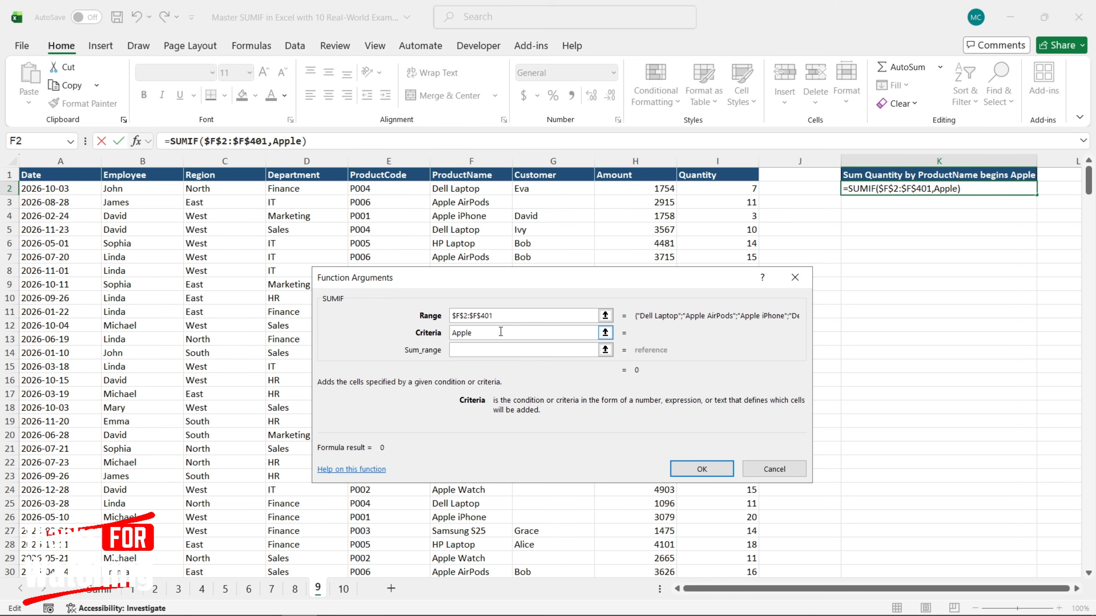
pyautogui.write('*')
pyautogui.click(453, 332)
pyautogui.write('"')
pyautogui.press('End')
pyautogui.write('"')
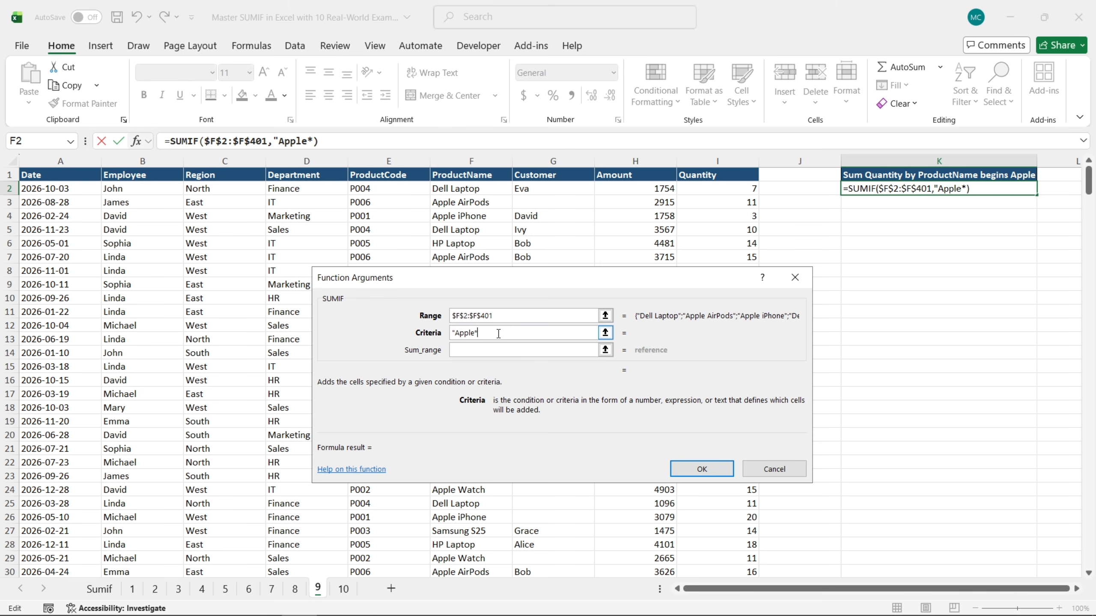
pyautogui.write('"')
# Complete the Apple products SUMIF with the absolute Quantity cells $I$2:$I$401 as sum range
pyautogui.click(500, 350)
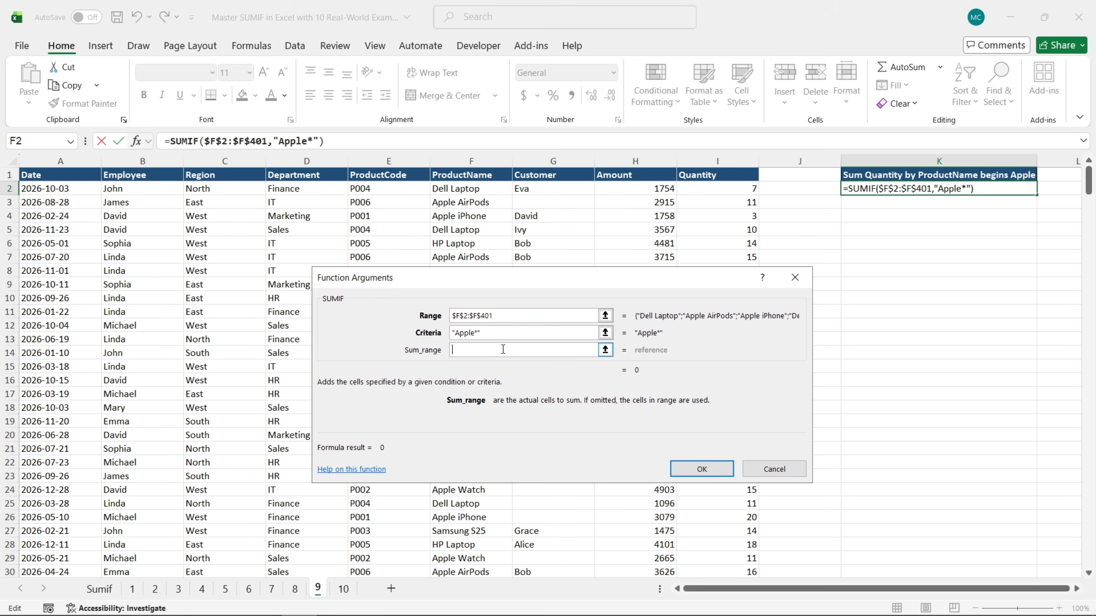
pyautogui.click(734, 190)
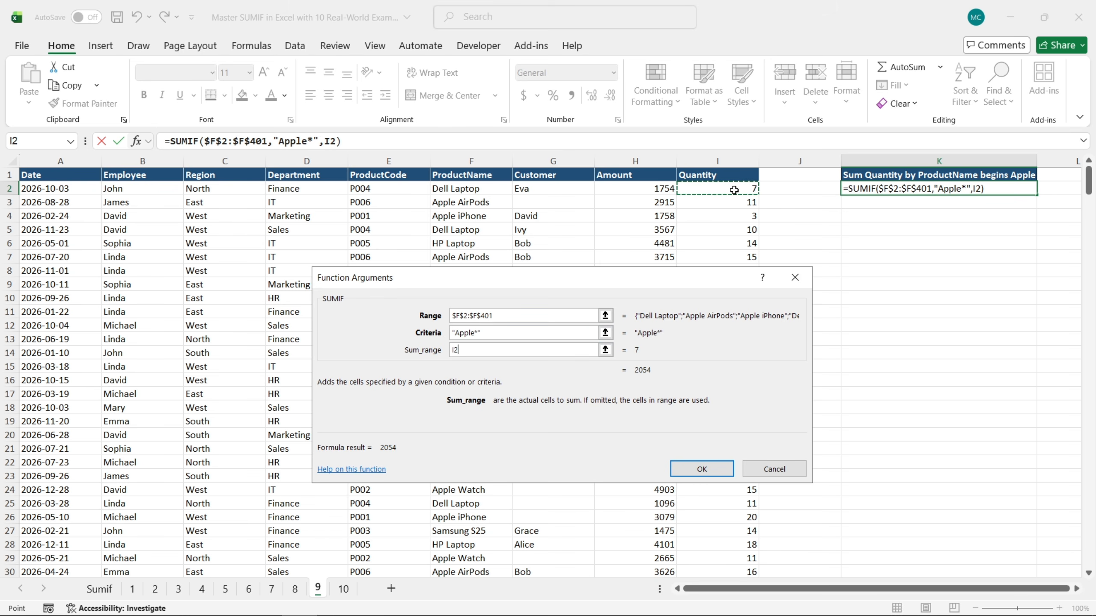
pyautogui.hotkey('ctrl', 'shift', 'Down')
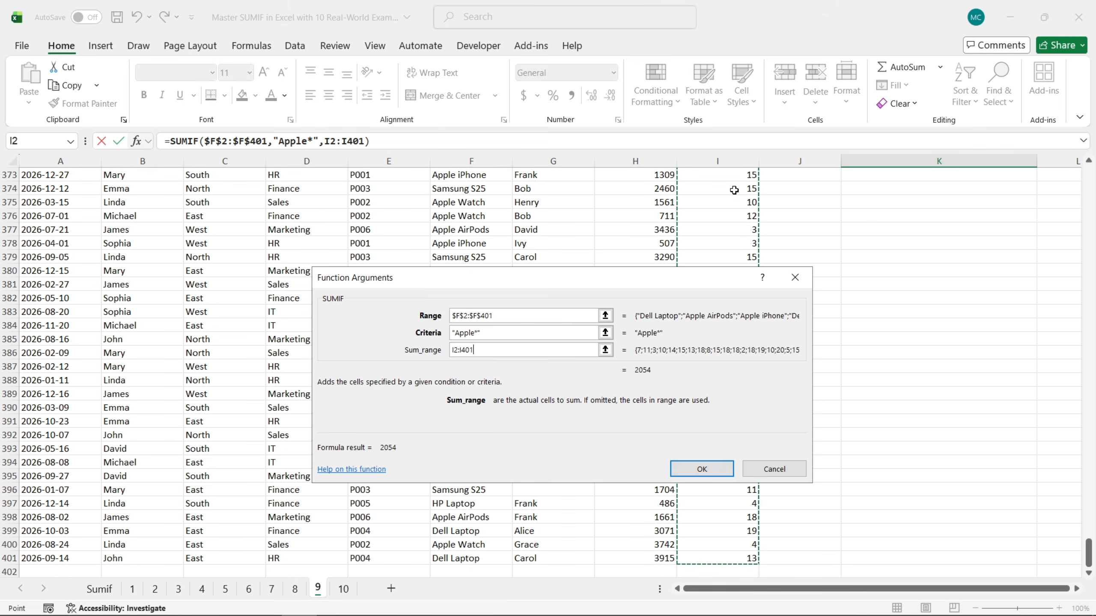
pyautogui.press('F4')
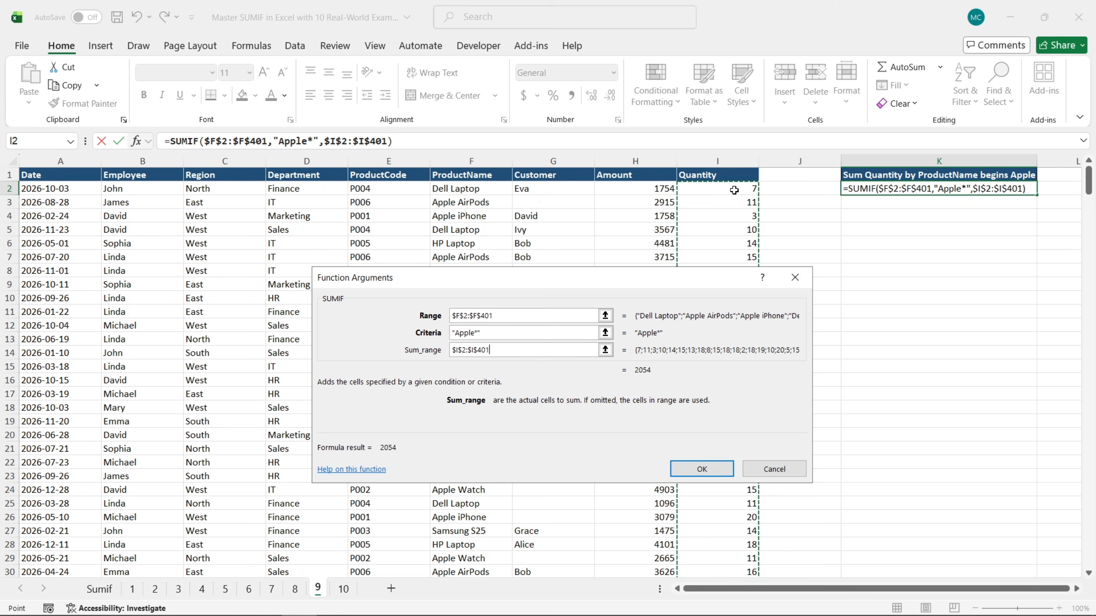
pyautogui.click(710, 468)
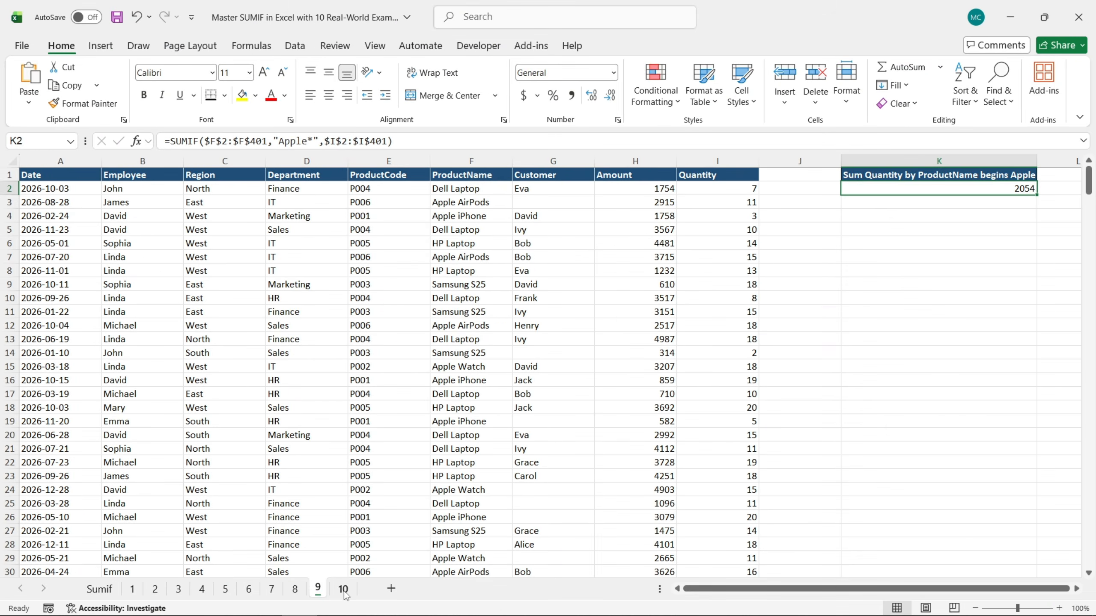
# On sheet 10, start a SUMIF formula in L2 under Criteria from N2 and open its function arguments
pyautogui.click(343, 588)
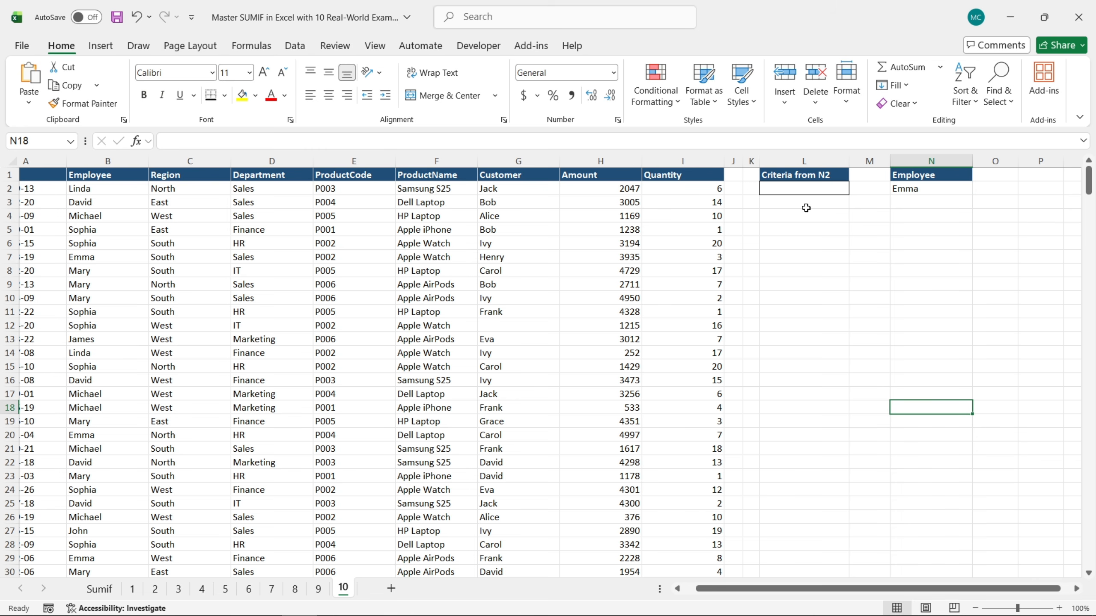
pyautogui.click(803, 190)
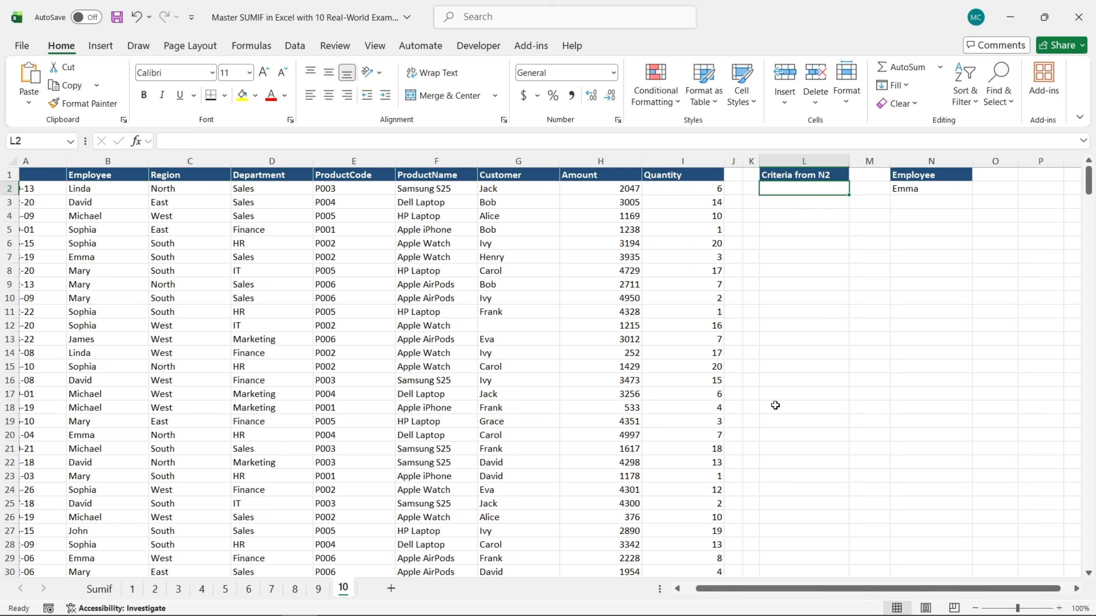
pyautogui.moveTo(774, 590); pyautogui.dragTo(761, 589)
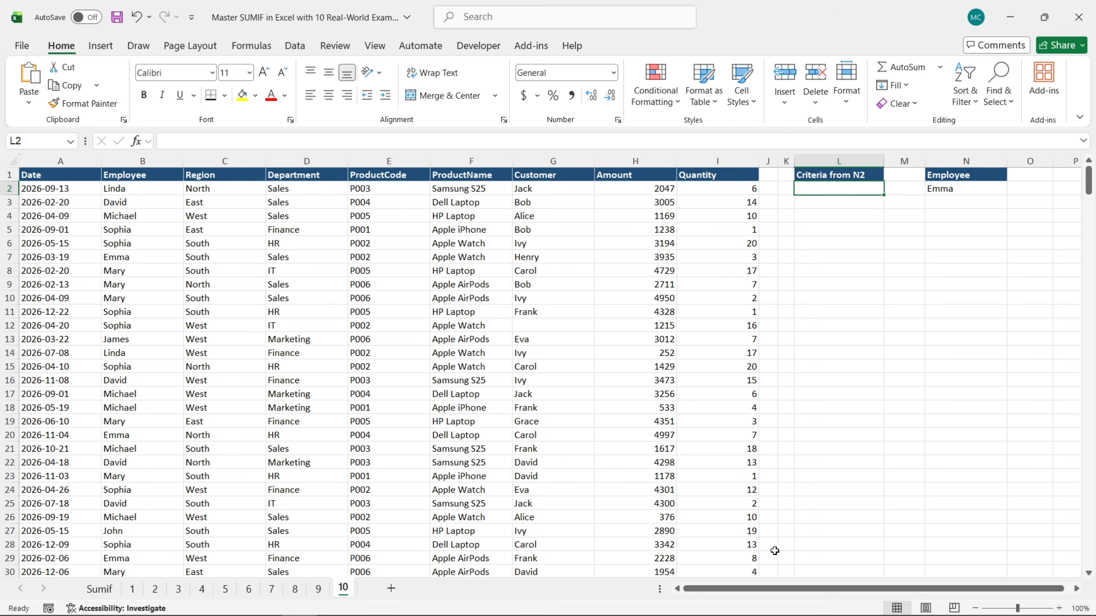
pyautogui.write('=')
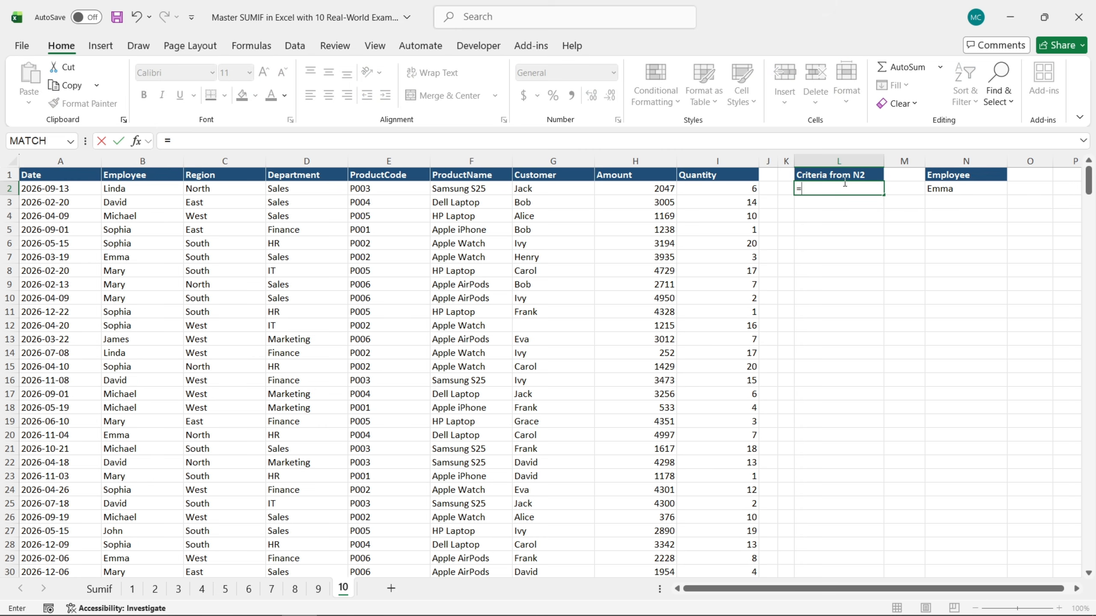
pyautogui.write('su')
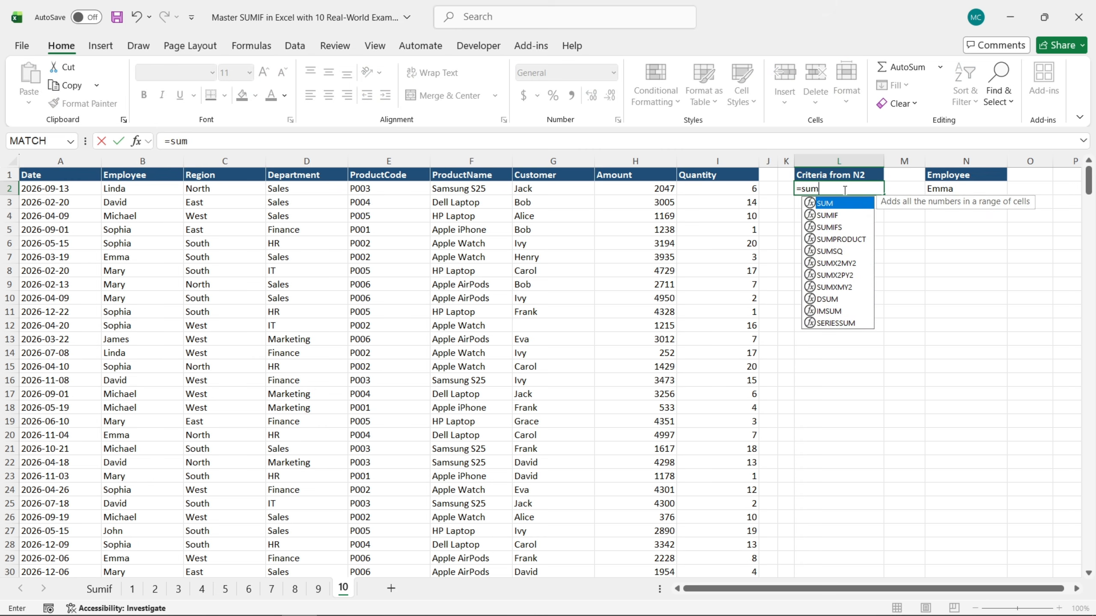
pyautogui.write('m')
pyautogui.doubleClick(832, 215)
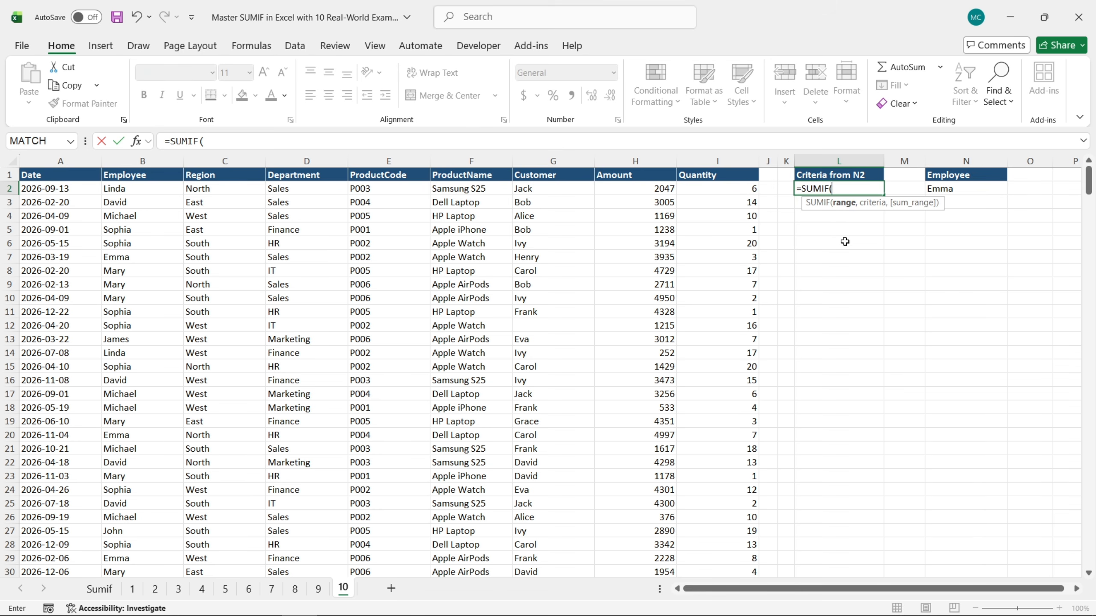
pyautogui.click(136, 142)
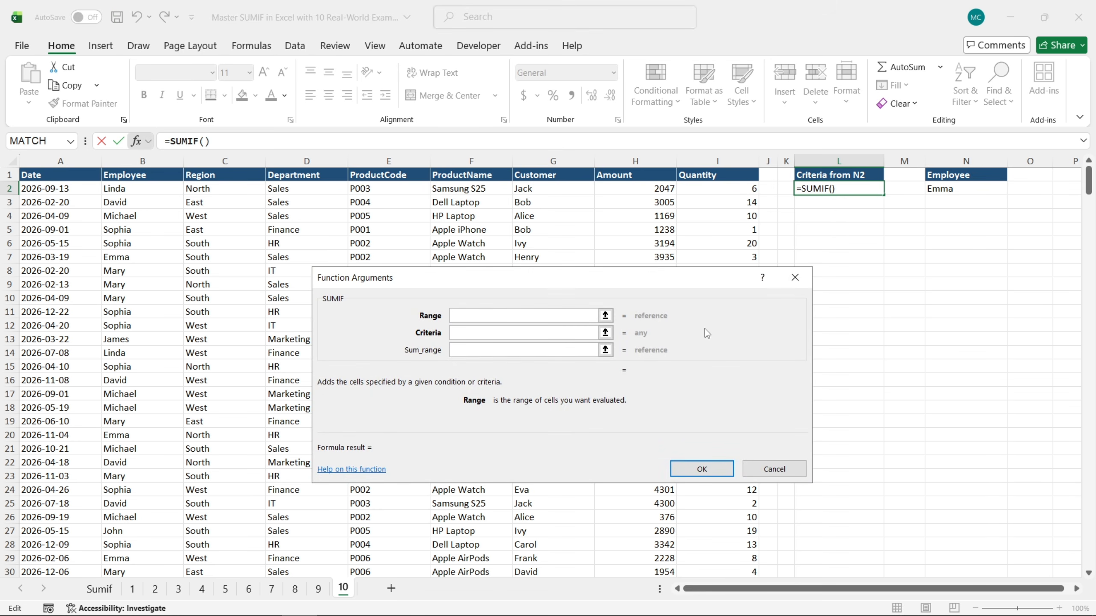
# Set the SUMIF range to the absolute Employee cells $B$2:$B$401 and the criteria to cell N2
pyautogui.click(157, 189)
pyautogui.hotkey('ctrl', 'shift', 'Down')
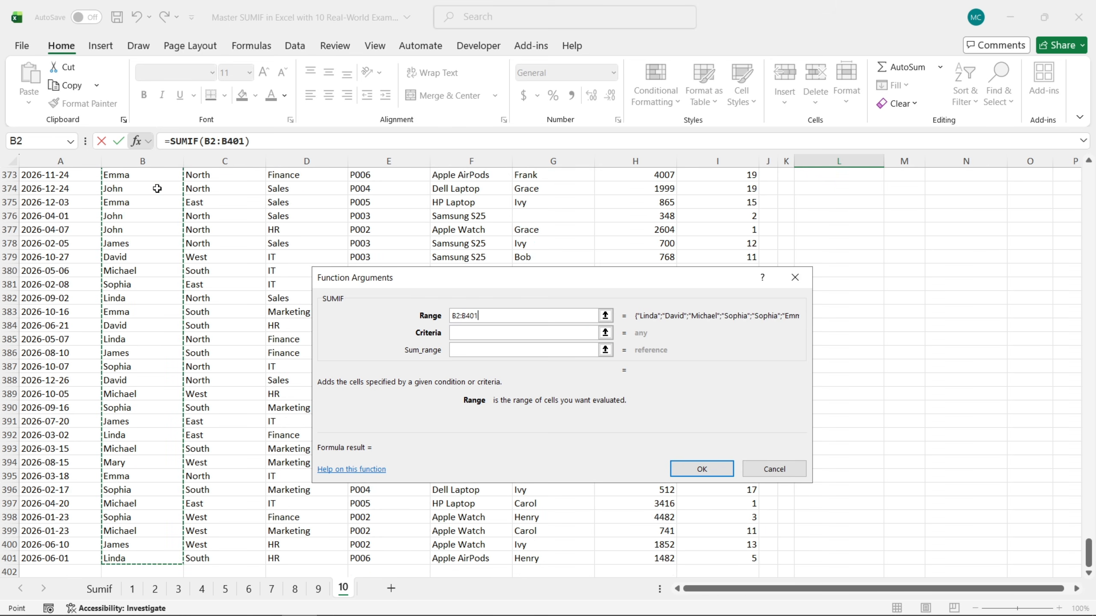
pyautogui.press('F4')
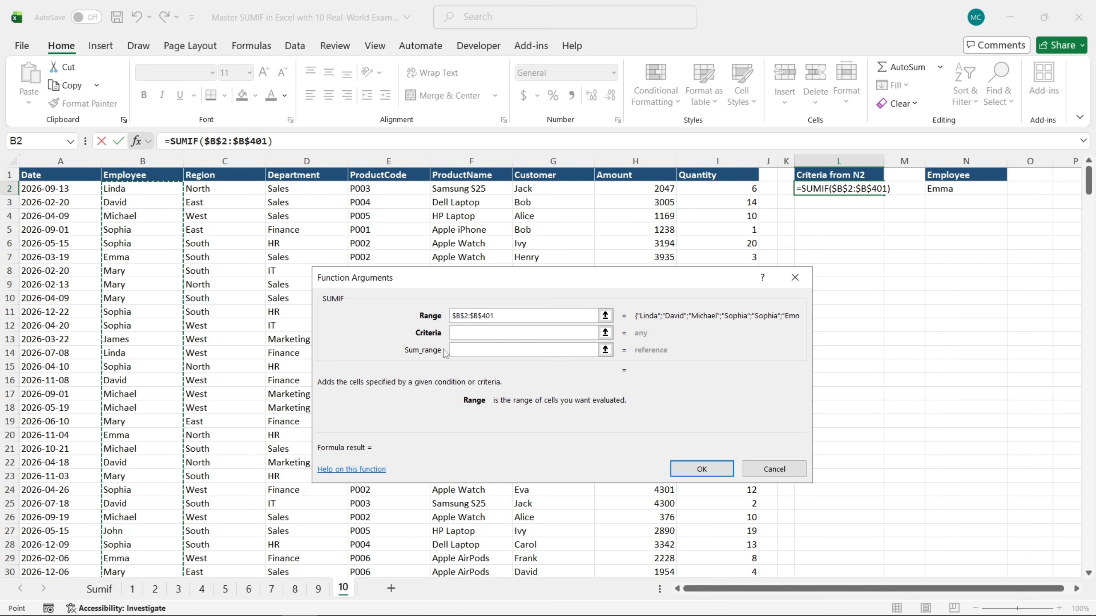
pyautogui.click(479, 333)
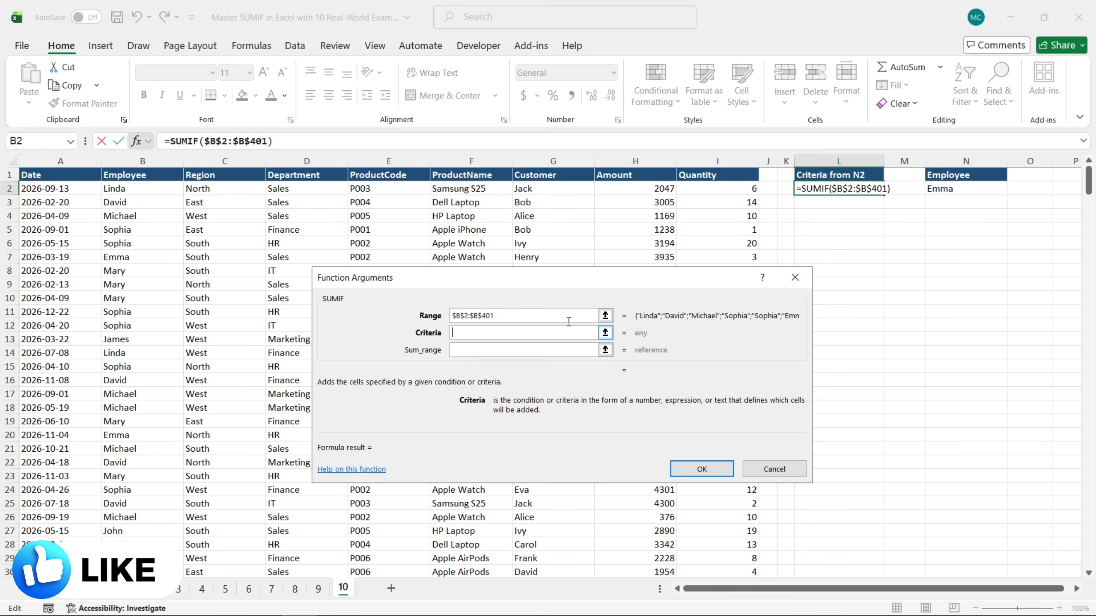
pyautogui.click(962, 192)
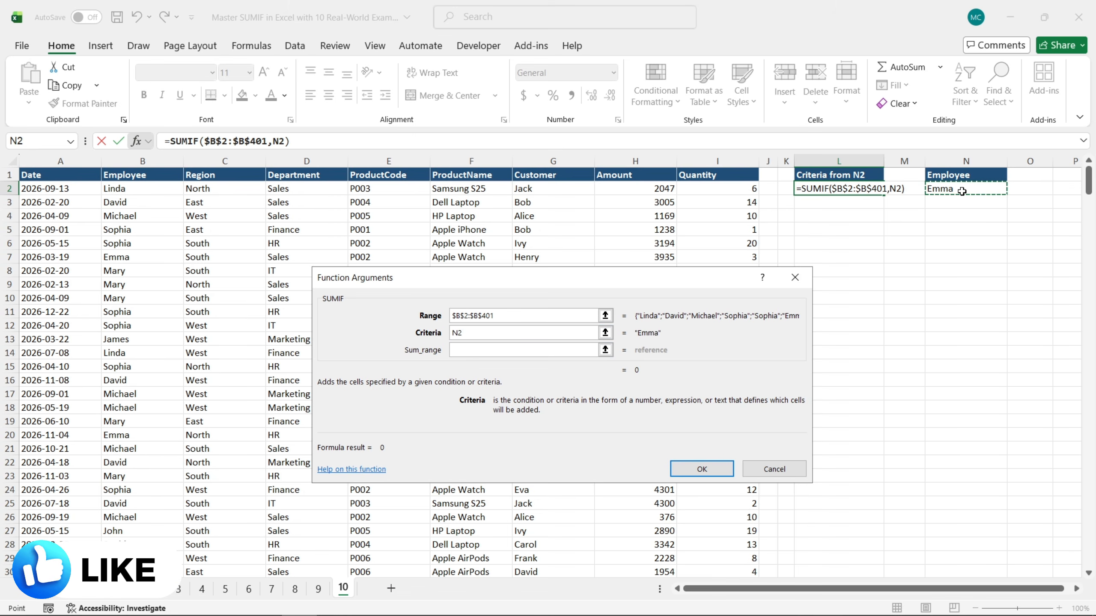
# Complete the cell-referenced employee SUMIF with the absolute Amount cells $H$2:$H$401 as sum range
pyautogui.click(553, 349)
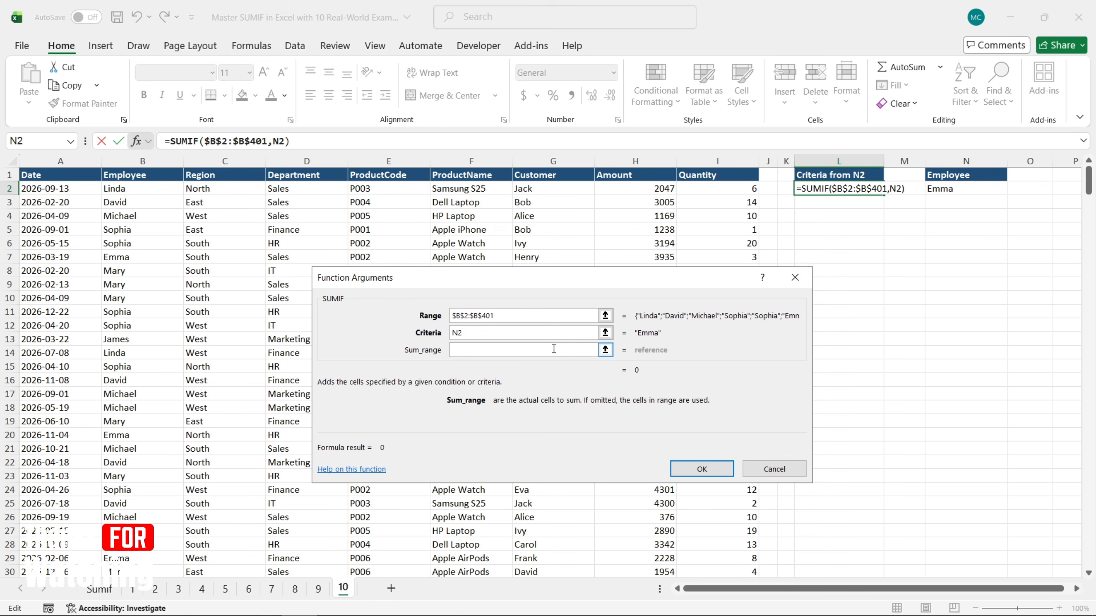
pyautogui.click(656, 193)
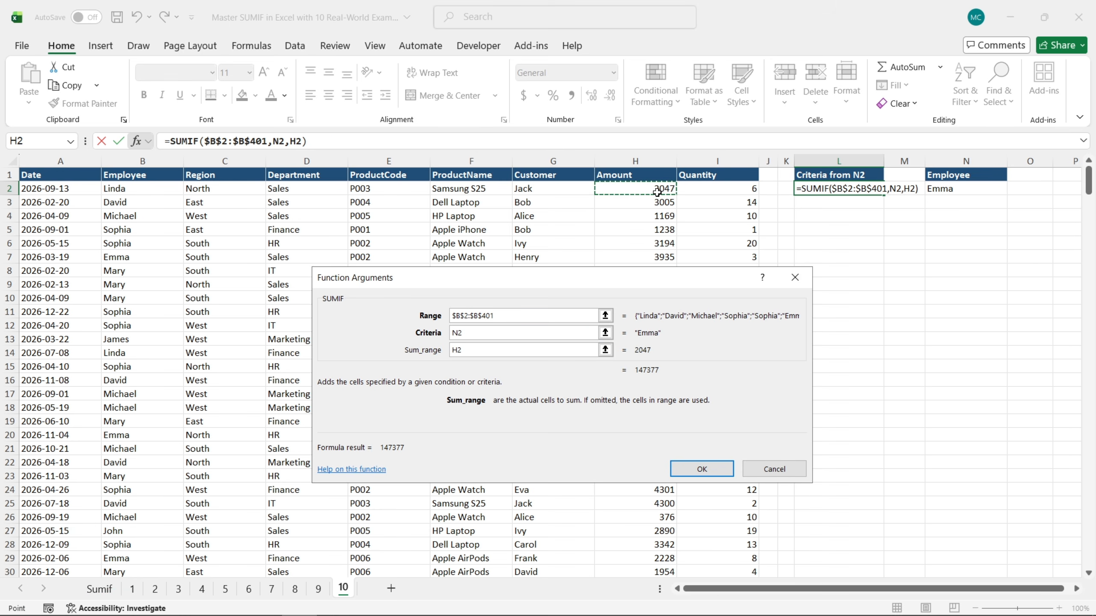
pyautogui.hotkey('ctrl', 'shift', 'Down')
pyautogui.press('F4')
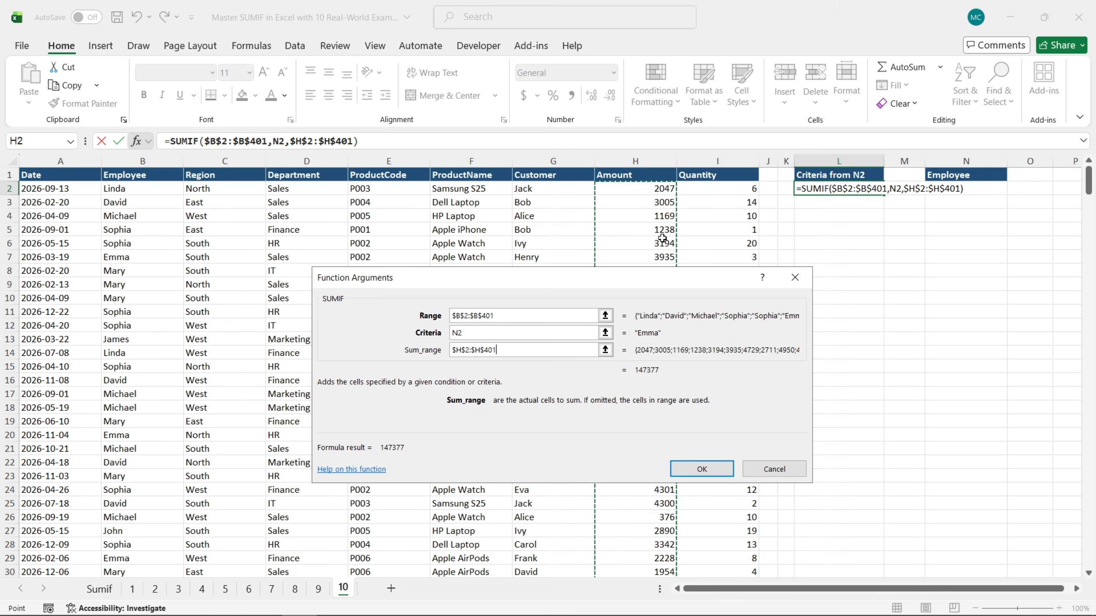
pyautogui.click(706, 470)
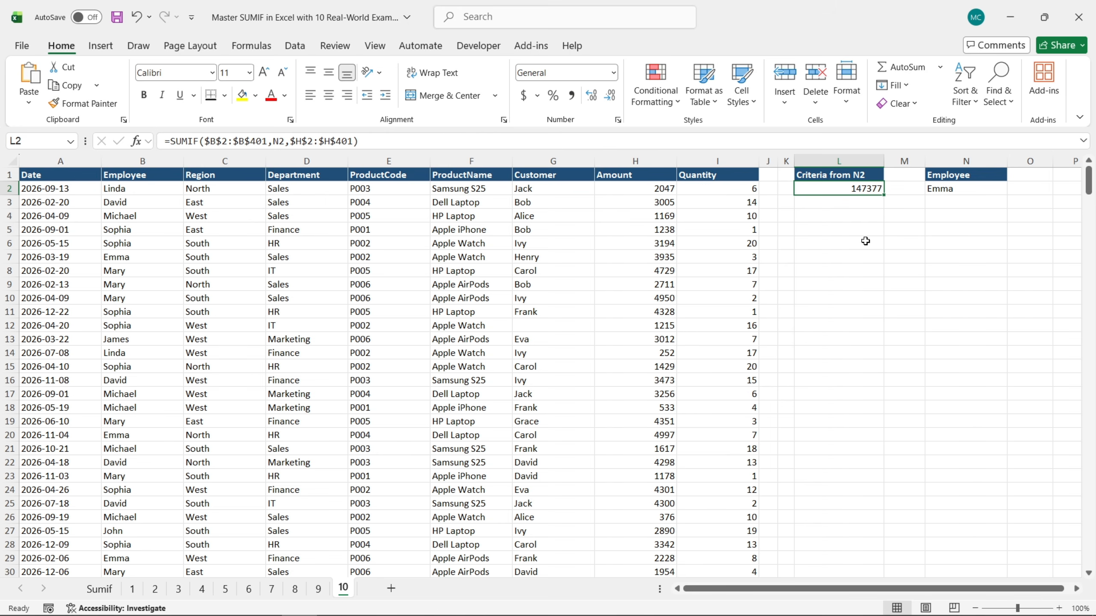
# Test the SUMIF by switching the employee in N2 to the fourth and last list entries, restoring the original fifth entry each time
pyautogui.click(966, 191)
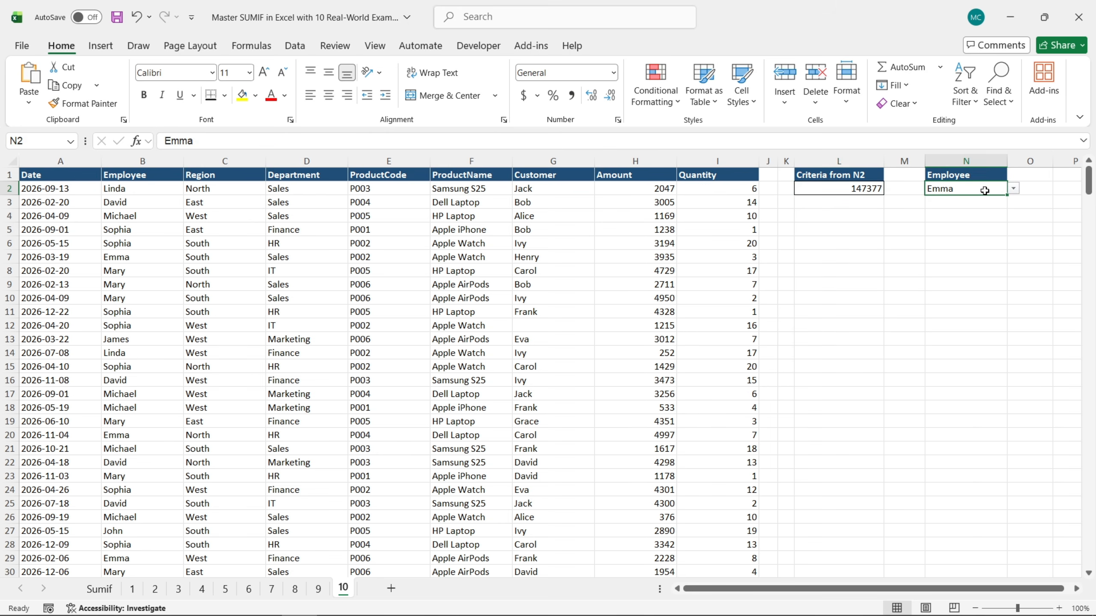
pyautogui.click(1013, 190)
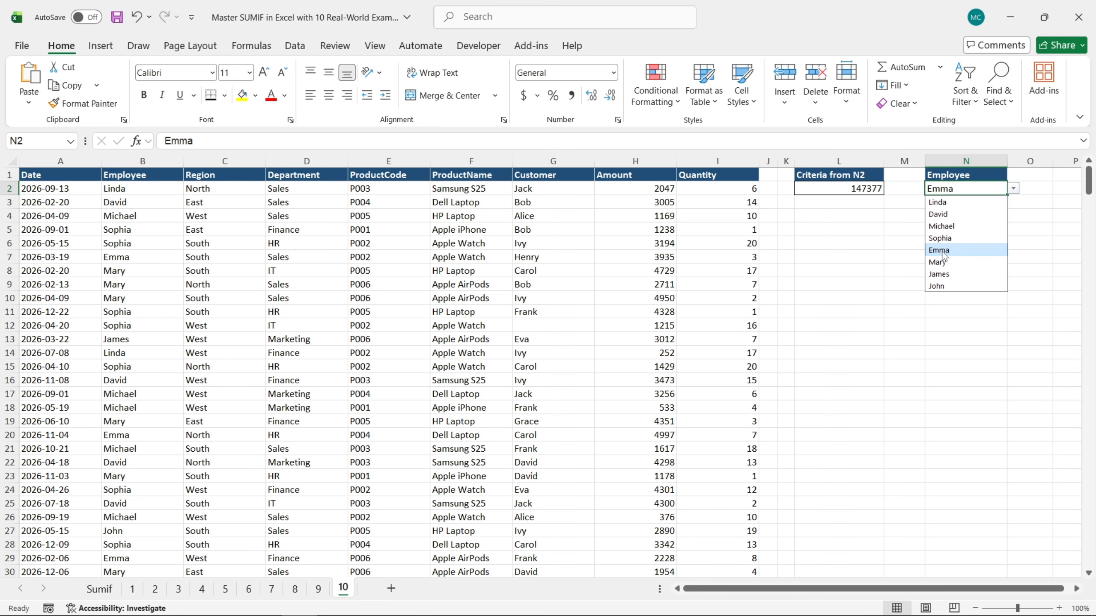
pyautogui.click(945, 238)
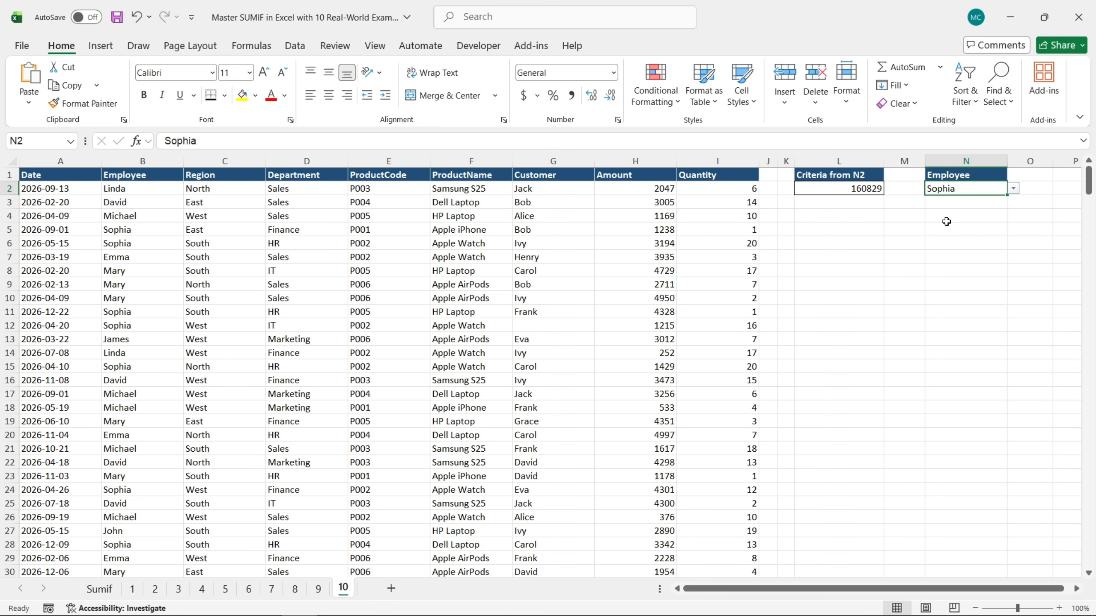
pyautogui.click(1013, 188)
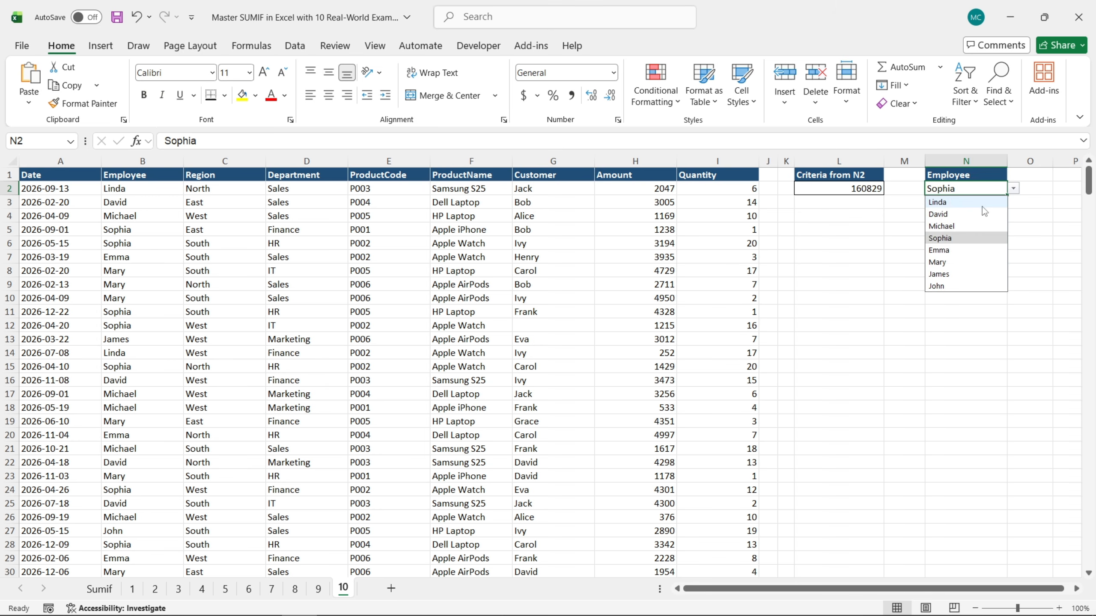
pyautogui.click(958, 251)
pyautogui.click(1014, 190)
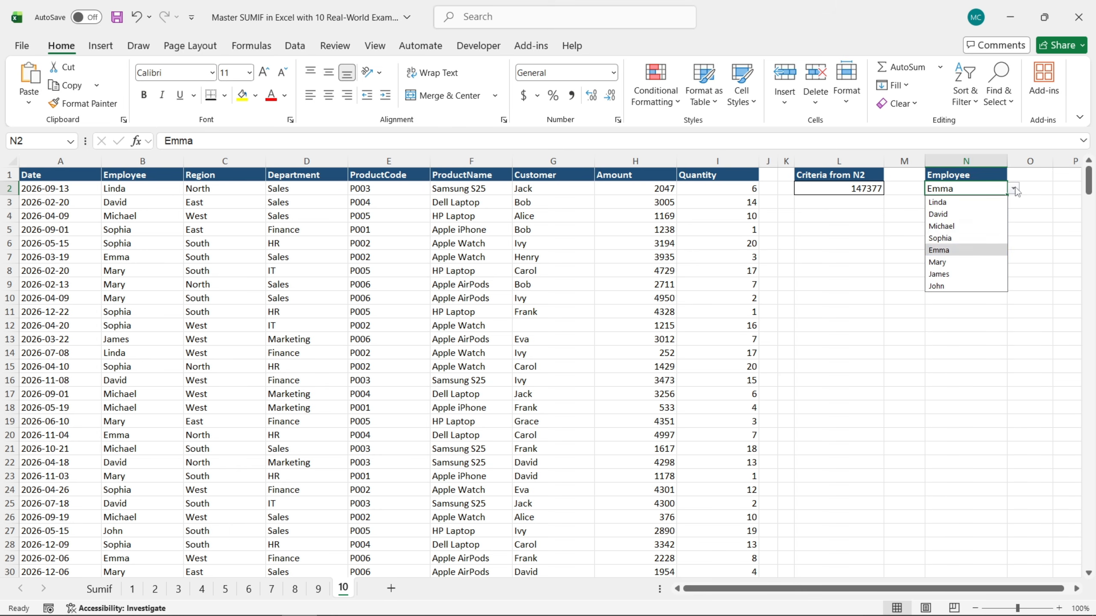
pyautogui.click(957, 286)
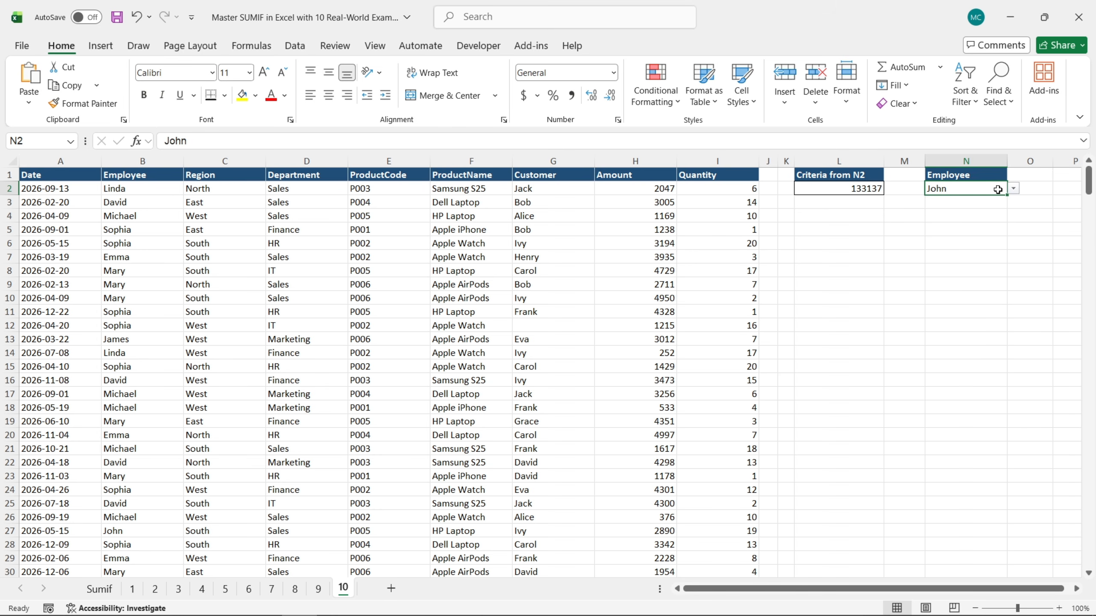
pyautogui.click(1013, 189)
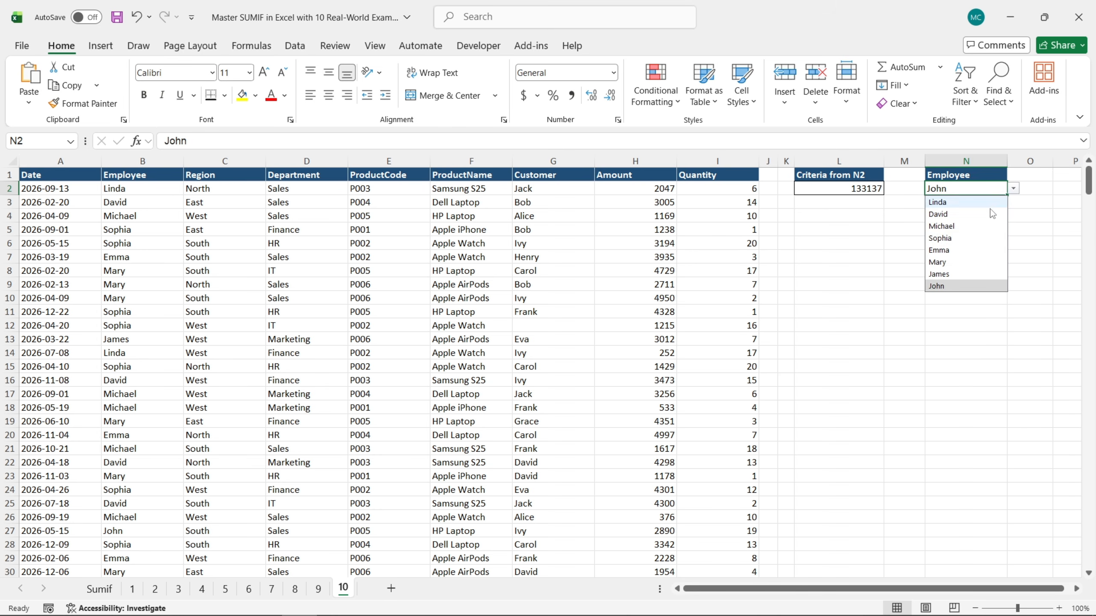
pyautogui.click(952, 251)
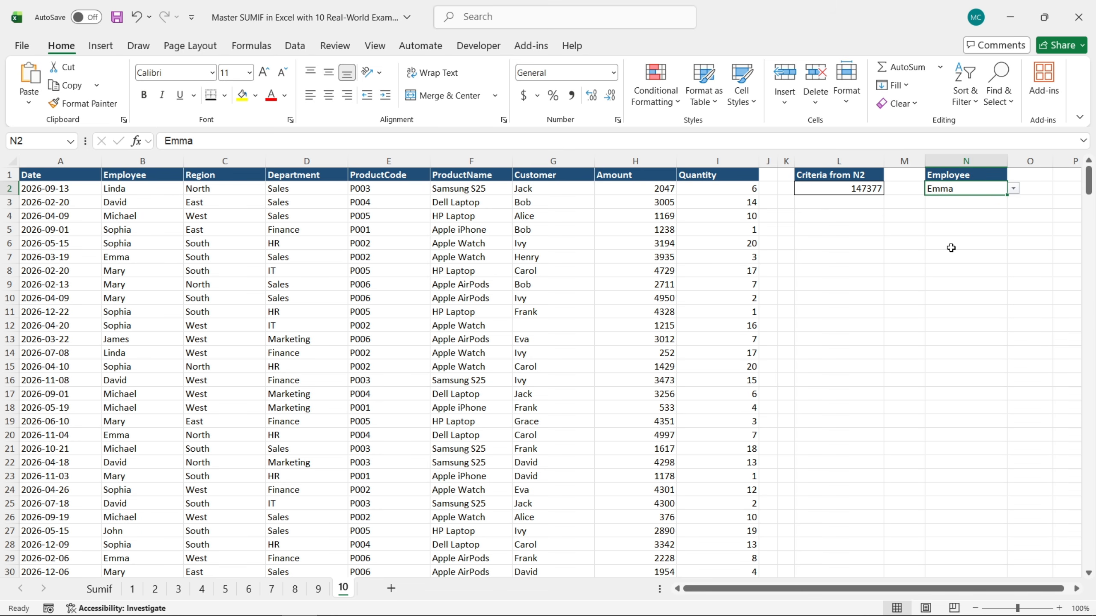